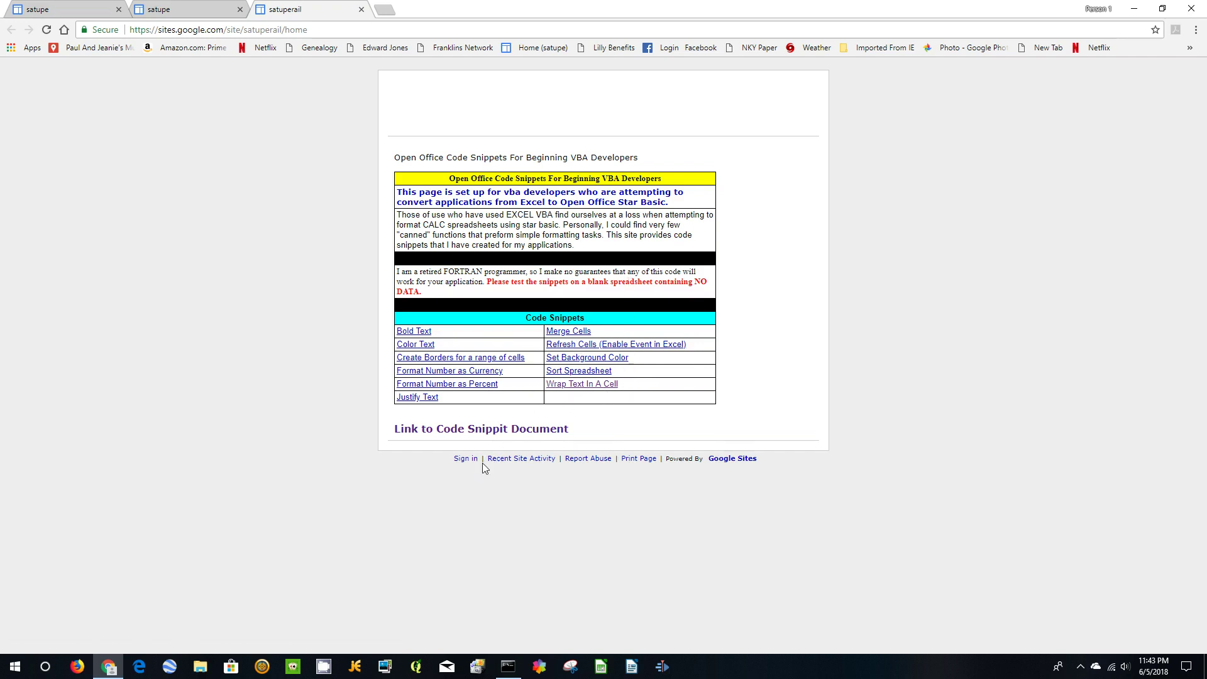
Open the linked code snippet document and go to its section on creating a push button and listbox.
{"action": "left_click", "coordinate": [457, 430]}
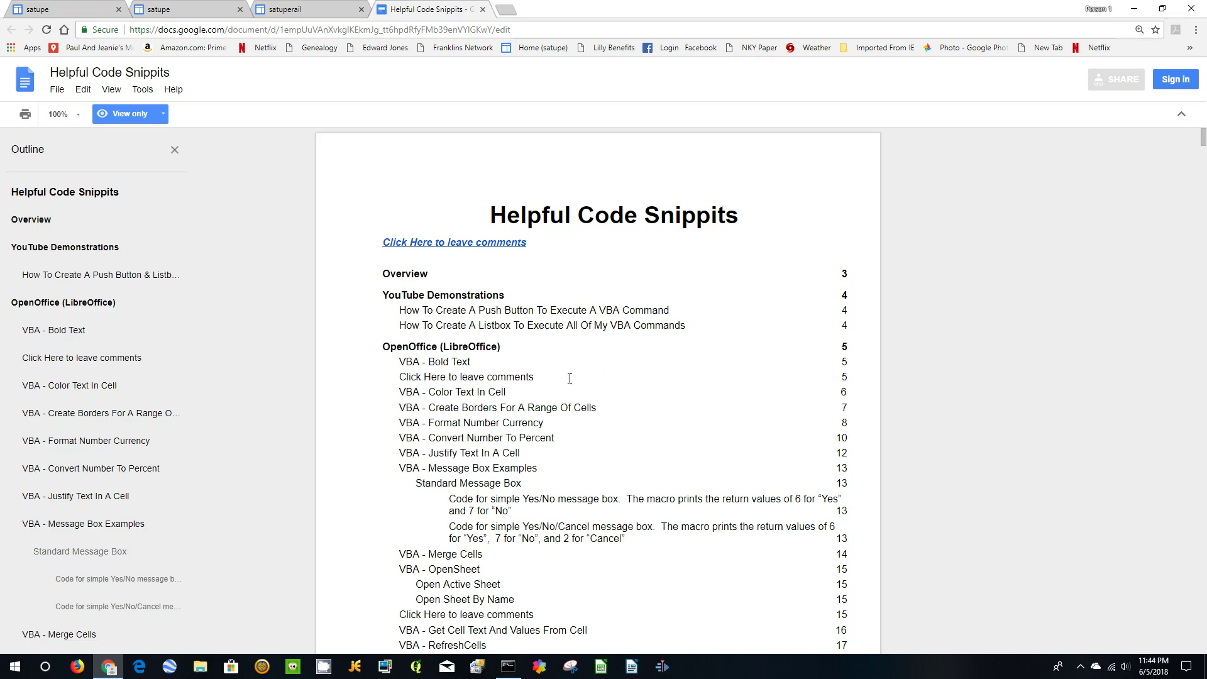
{"action": "left_click", "coordinate": [141, 278]}
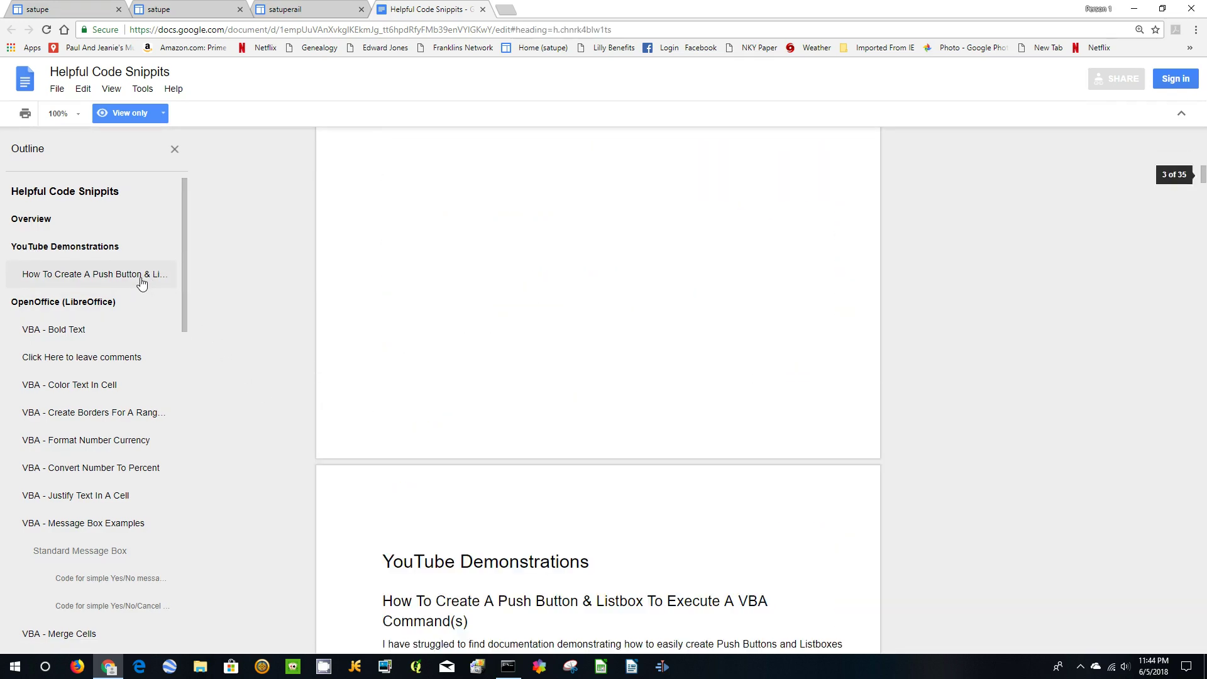
{"action": "scroll", "coordinate": [503, 383], "scroll_direction": "down", "scroll_amount": 4}
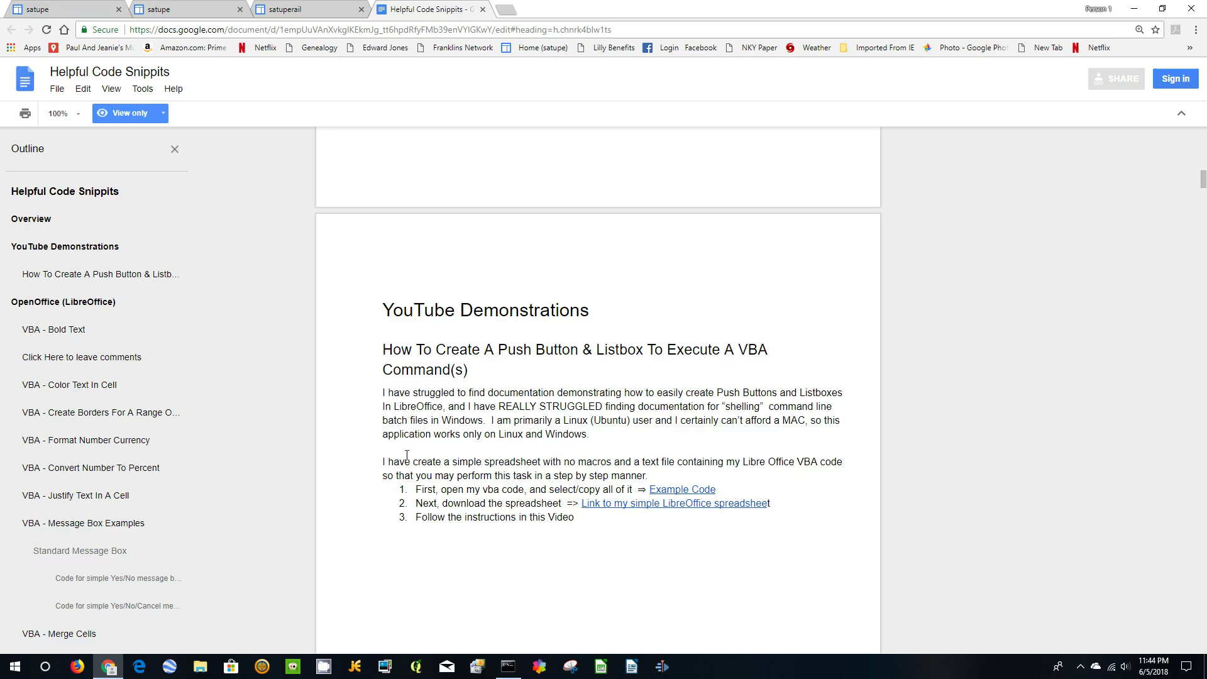
Open the Example Code file, copy all of its macro code, and close the file.
{"action": "left_click", "coordinate": [680, 492]}
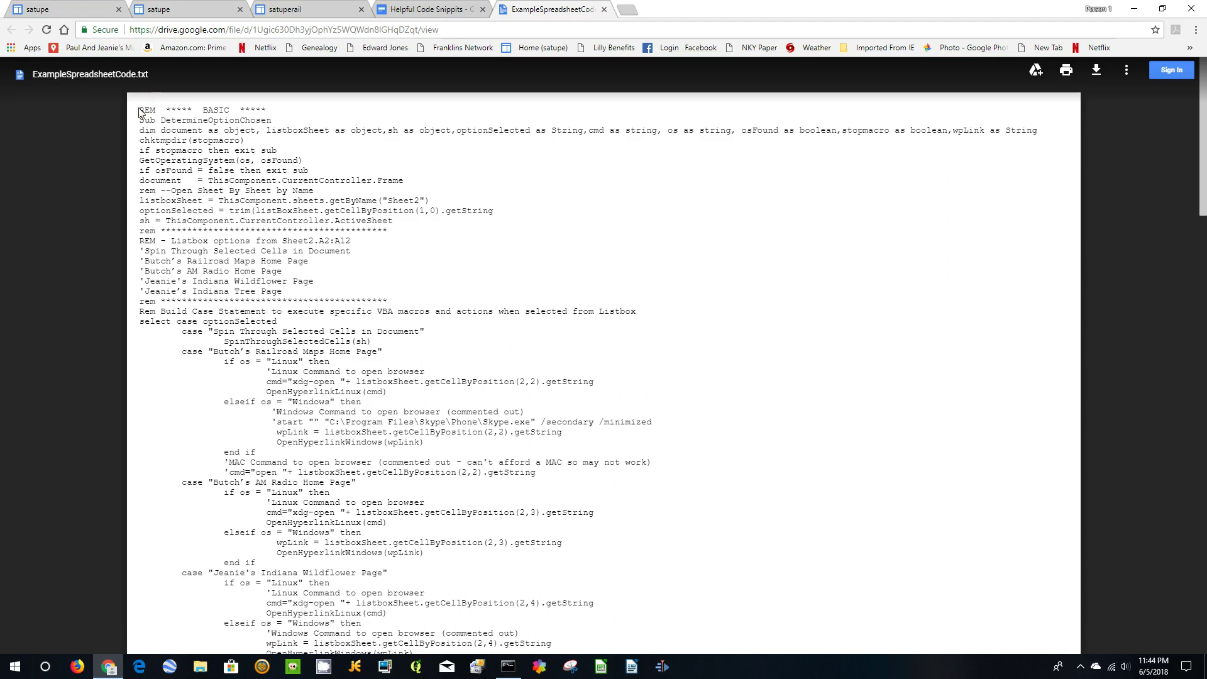
{"action": "left_click_drag", "start_coordinate": [141, 108], "coordinate": [435, 624]}
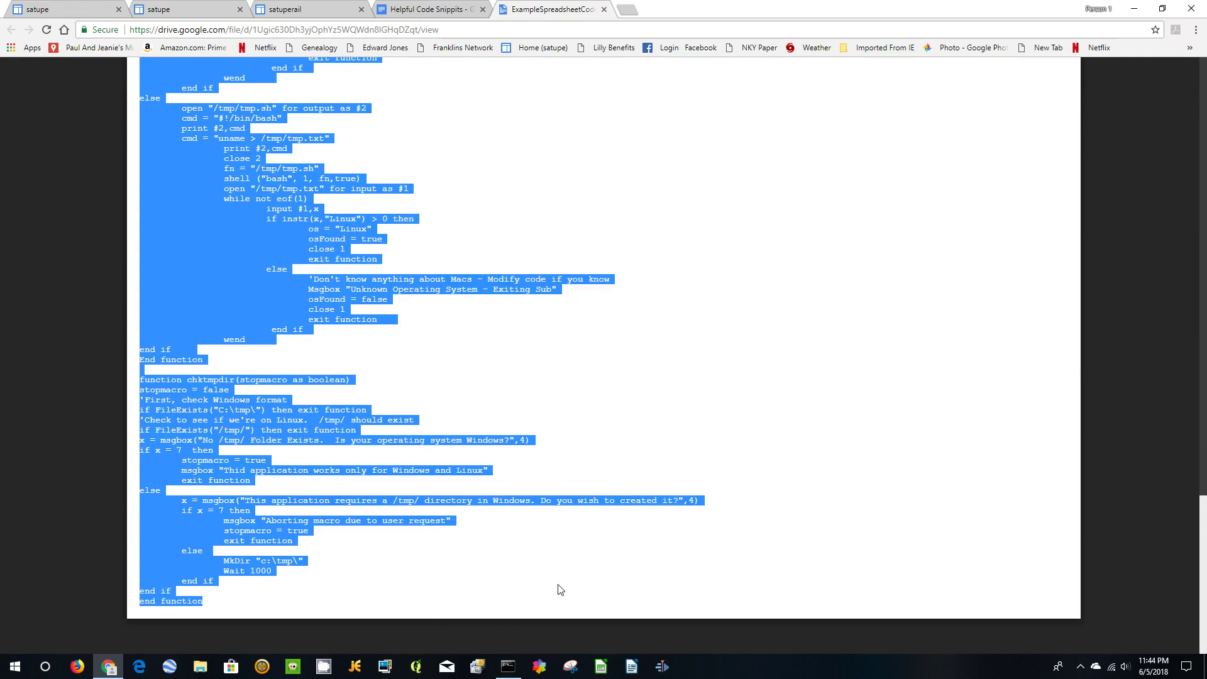
{"action": "left_click", "coordinate": [603, 10]}
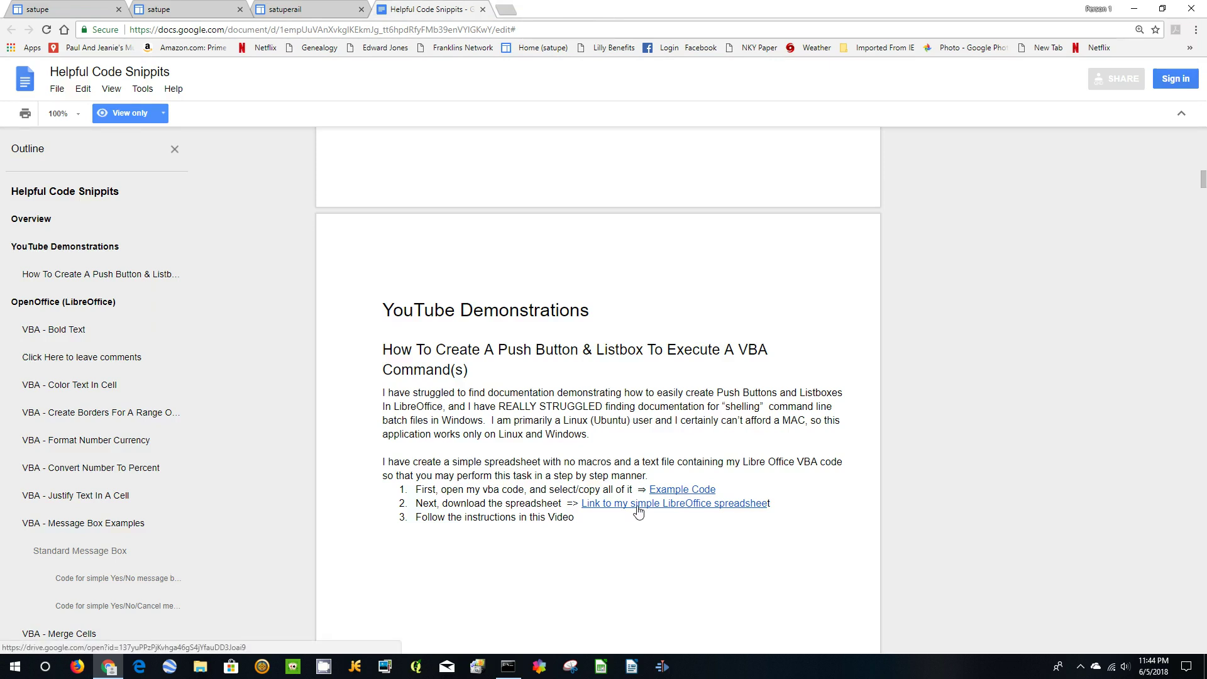
Download ExampleSpreadsheetNoMacros.ods from the document's spreadsheet link and open it in LibreOffice Calc on Sheet2.
{"action": "left_click", "coordinate": [673, 508]}
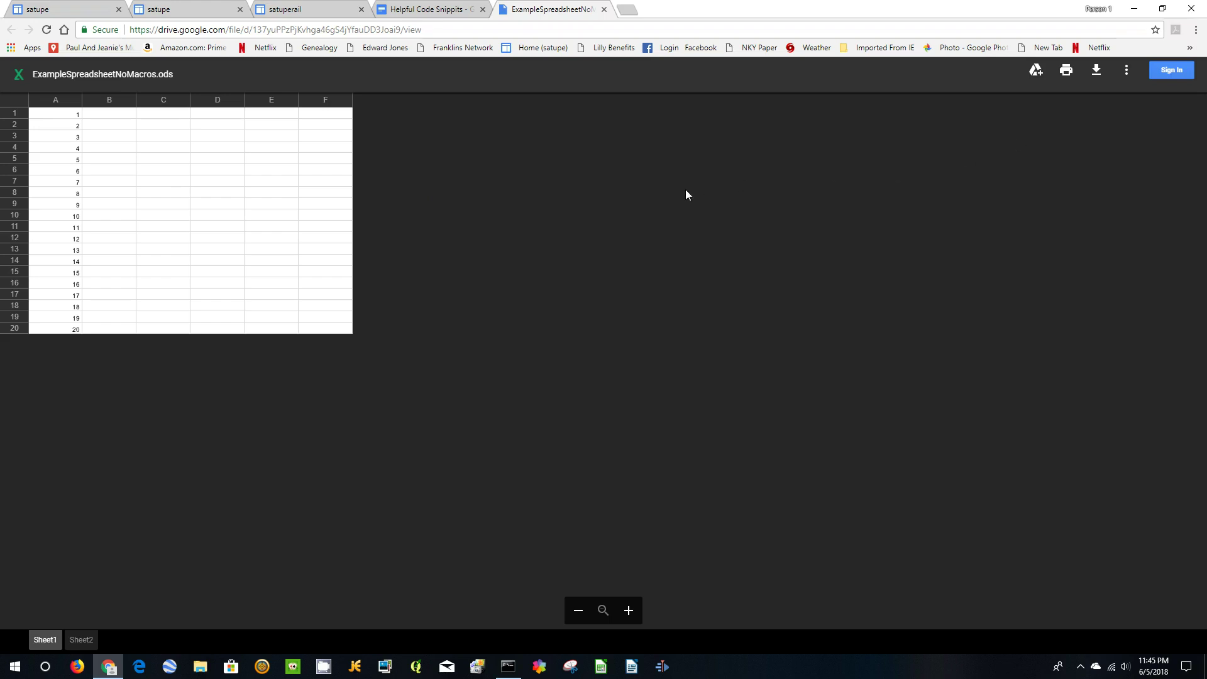
{"action": "left_click", "coordinate": [1098, 71]}
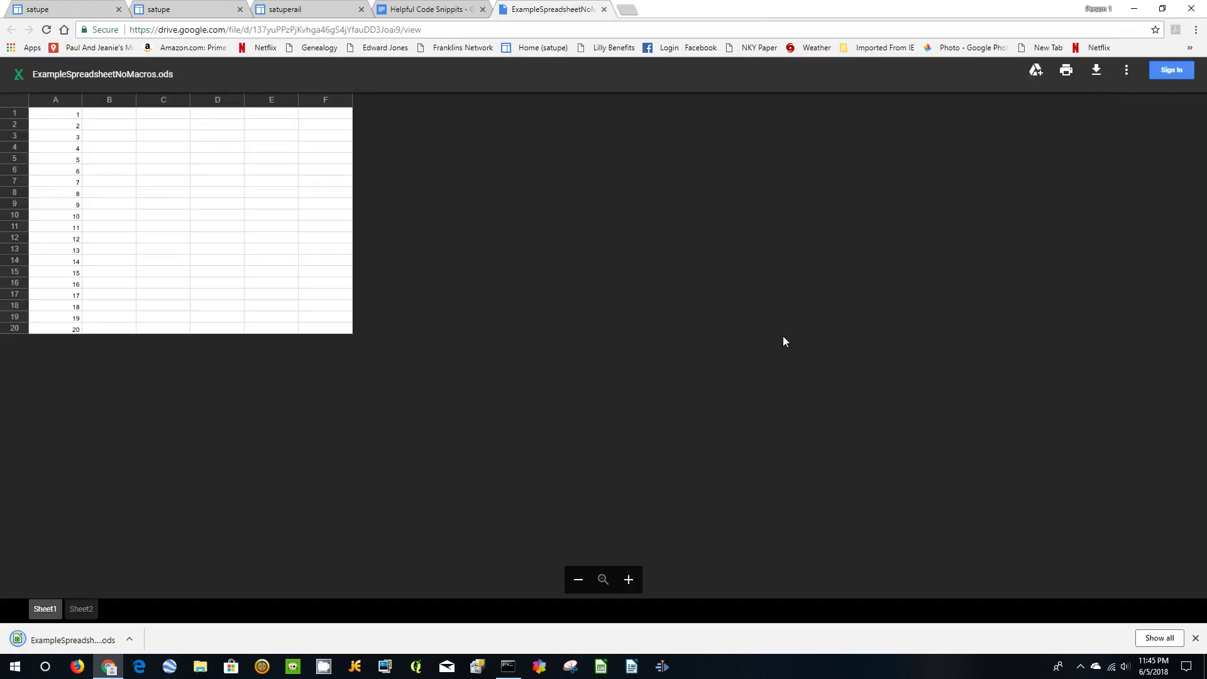
{"action": "left_click", "coordinate": [30, 645]}
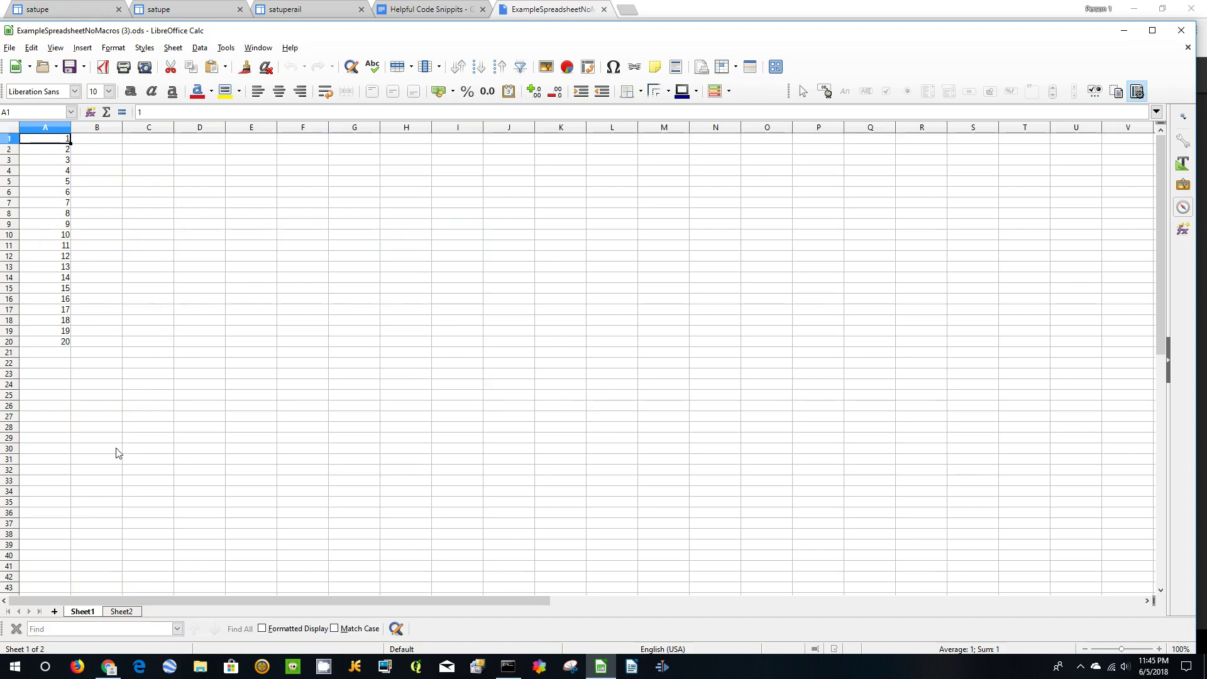
{"action": "left_click", "coordinate": [121, 611]}
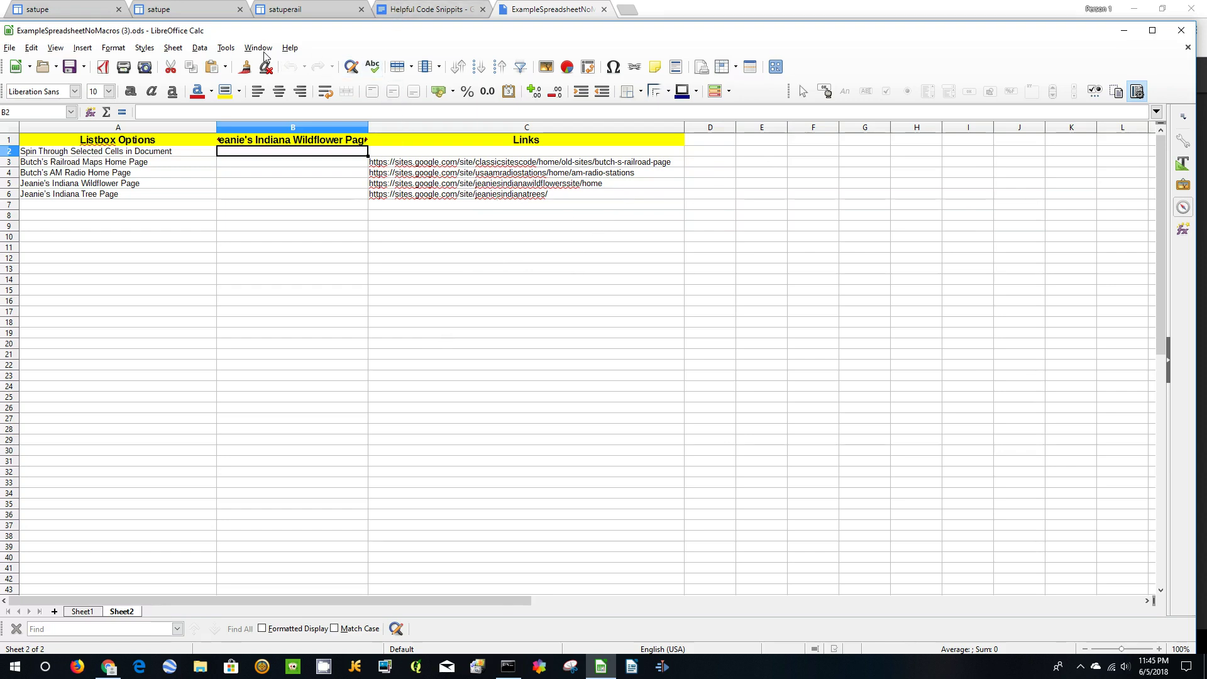
Set the macro security level to Medium in the security options.
{"action": "left_click", "coordinate": [231, 50]}
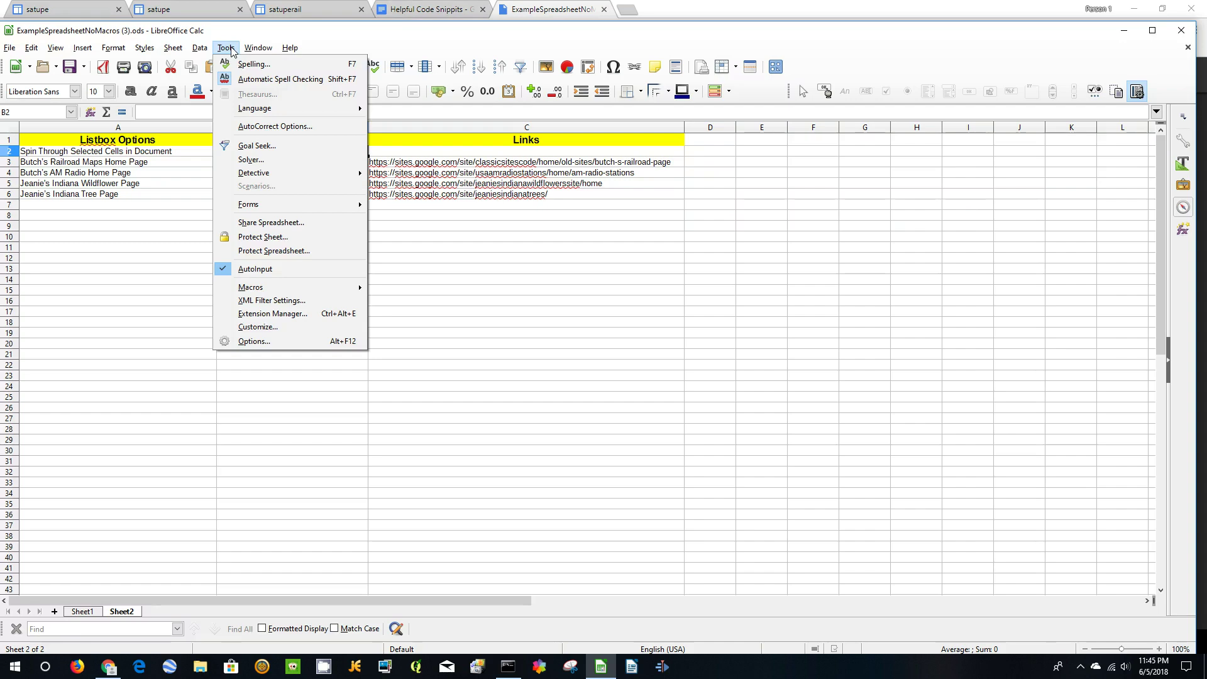
{"action": "left_click", "coordinate": [251, 341]}
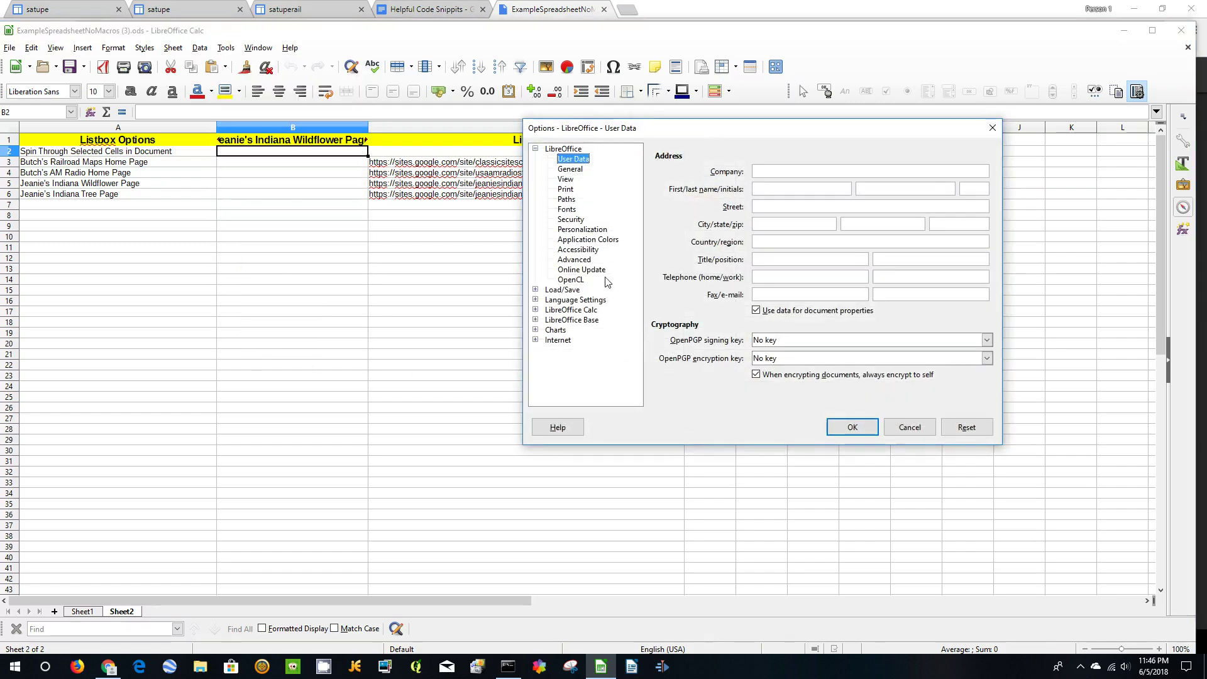
{"action": "left_click", "coordinate": [570, 221]}
{"action": "left_click", "coordinate": [977, 299]}
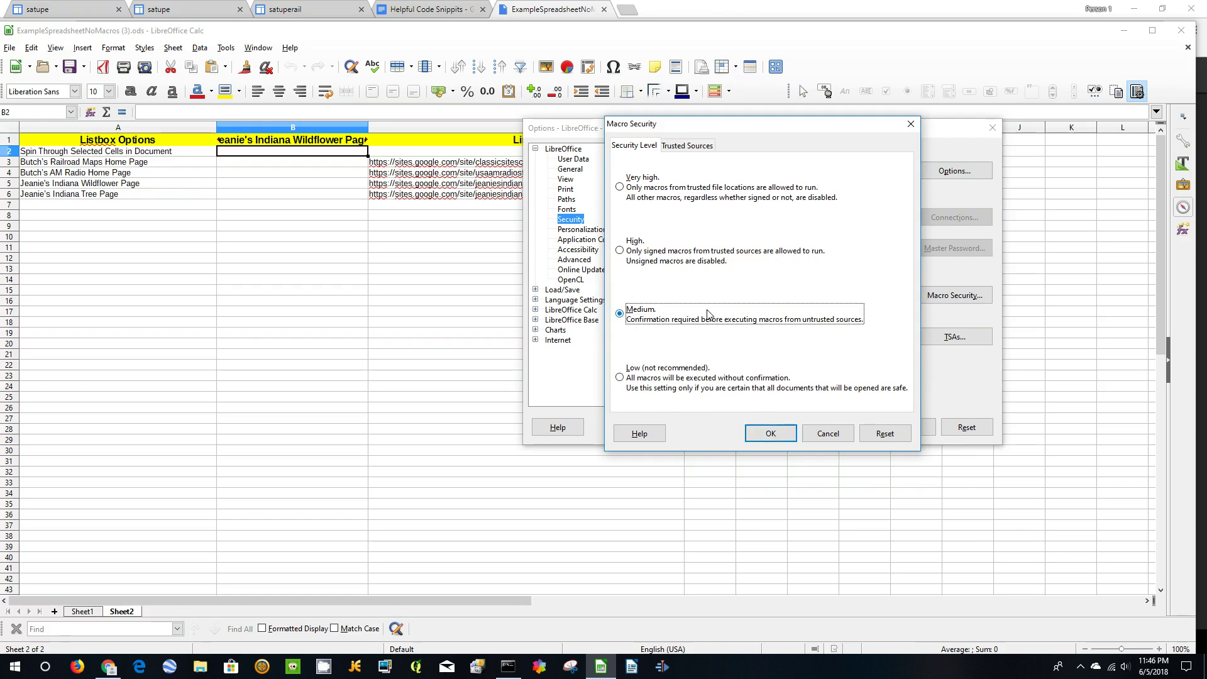
{"action": "left_click", "coordinate": [772, 435]}
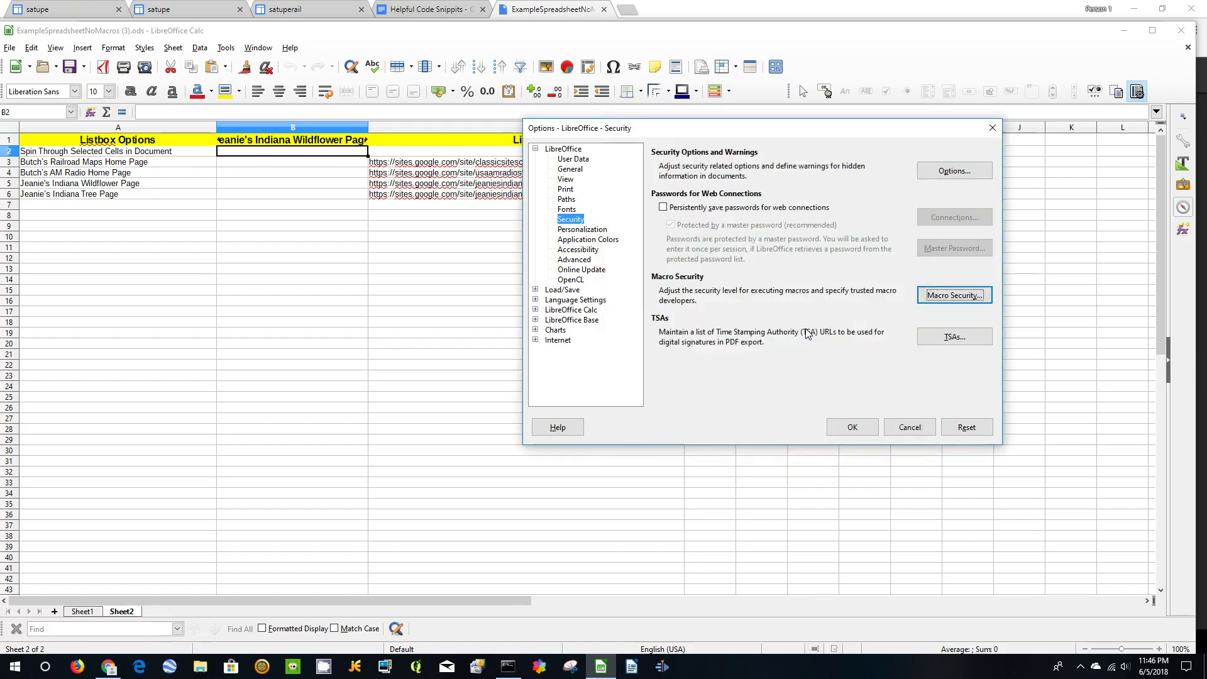
{"action": "left_click", "coordinate": [992, 128]}
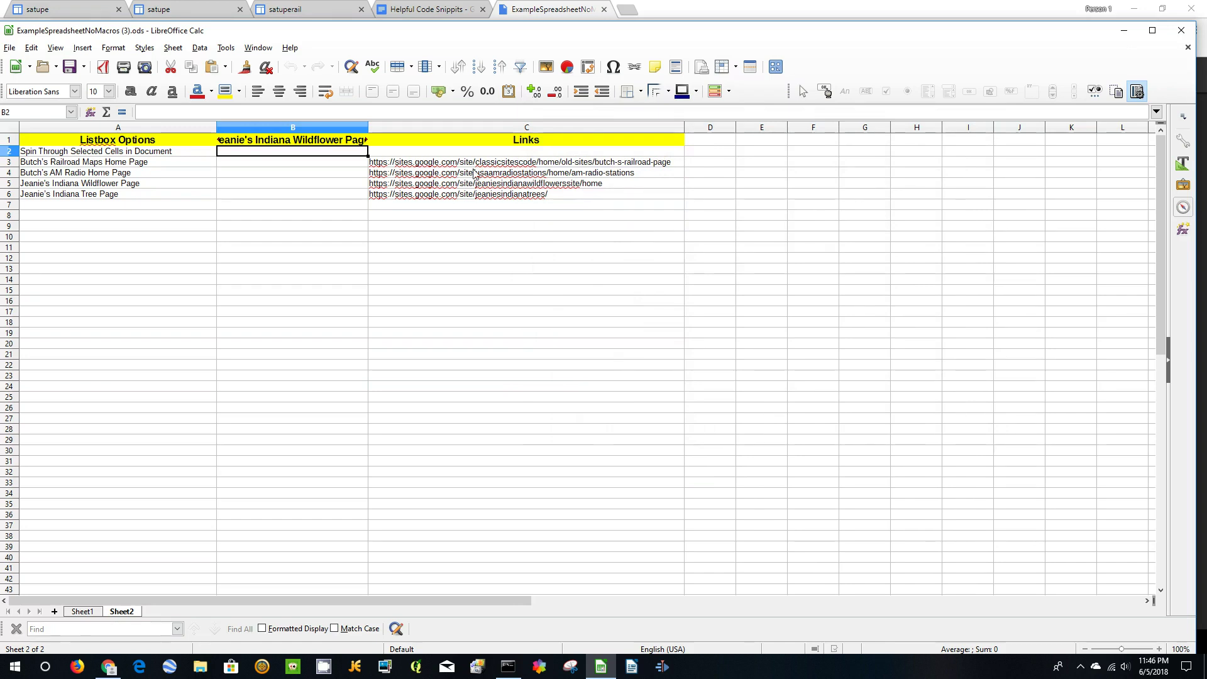
Create a LibreOffice Basic module named Module1 in the example spreadsheet and replace its default code with the copied macro code.
{"action": "left_click", "coordinate": [227, 48]}
{"action": "mouse_move", "coordinate": [301, 287]}
{"action": "mouse_move", "coordinate": [425, 328]}
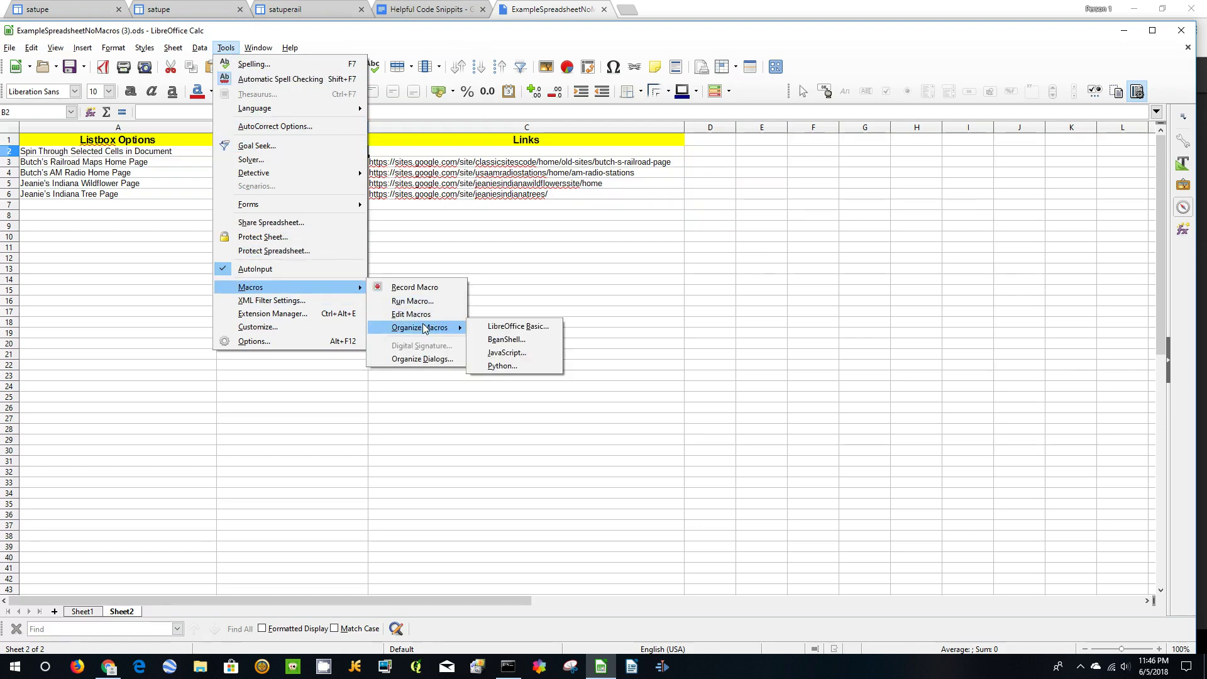
{"action": "left_click", "coordinate": [512, 327]}
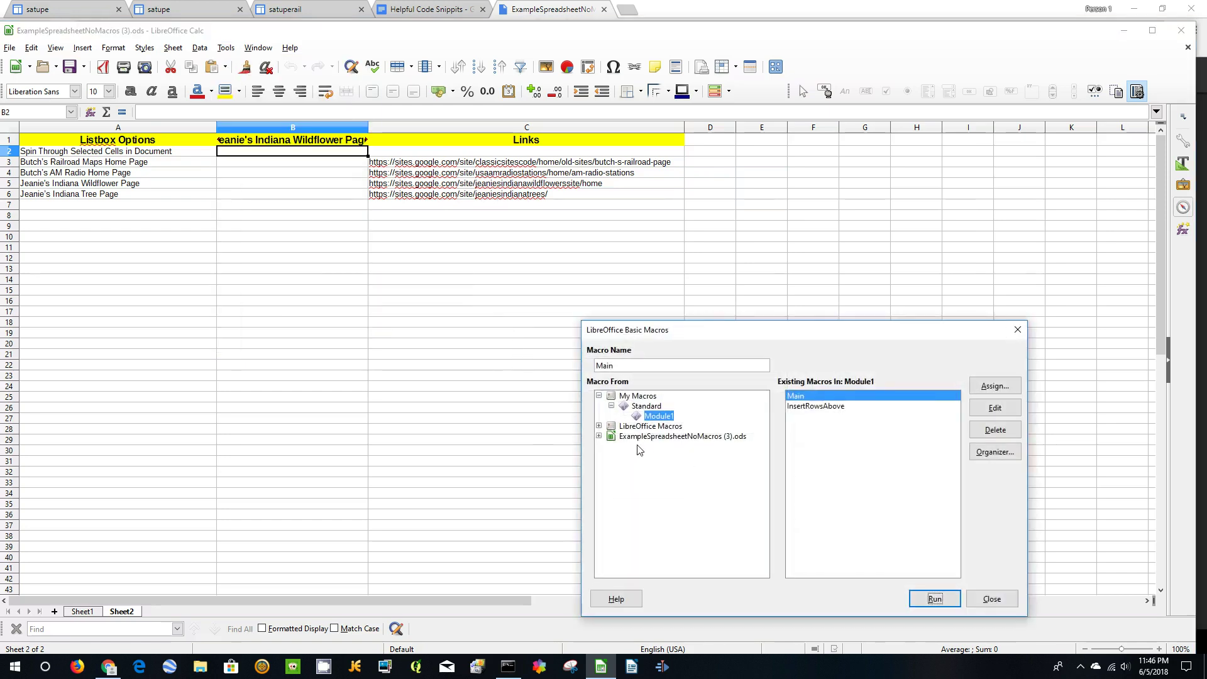
{"action": "left_click", "coordinate": [644, 438]}
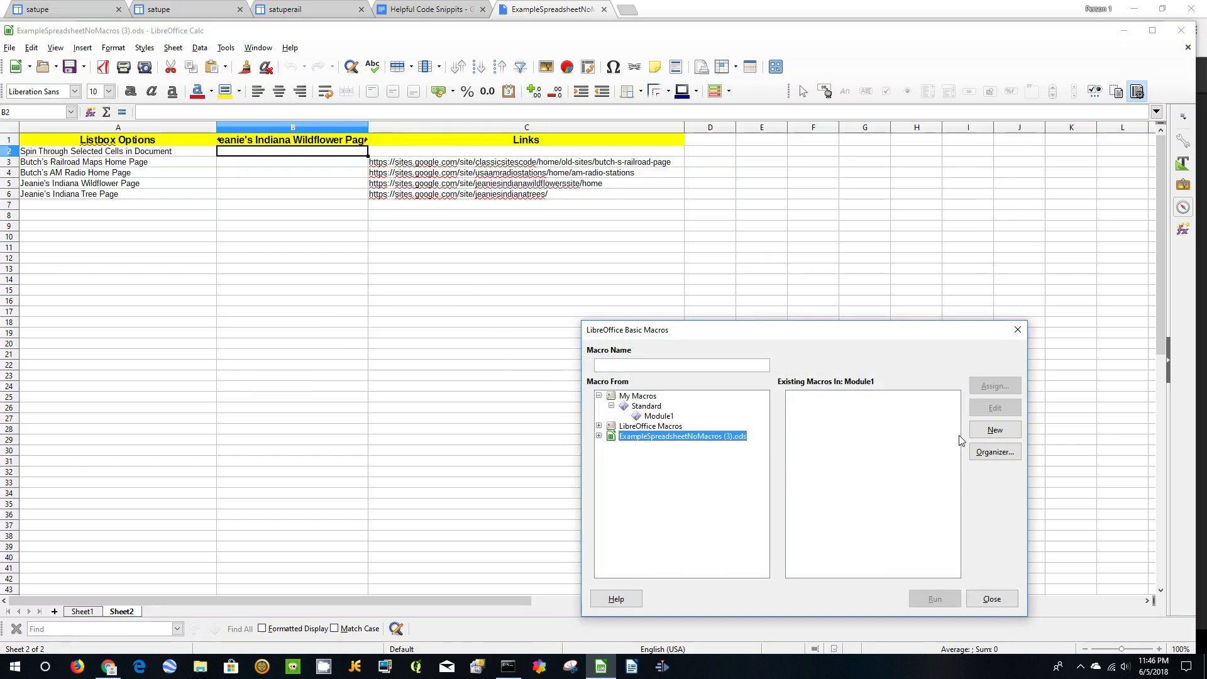
{"action": "left_click", "coordinate": [984, 432]}
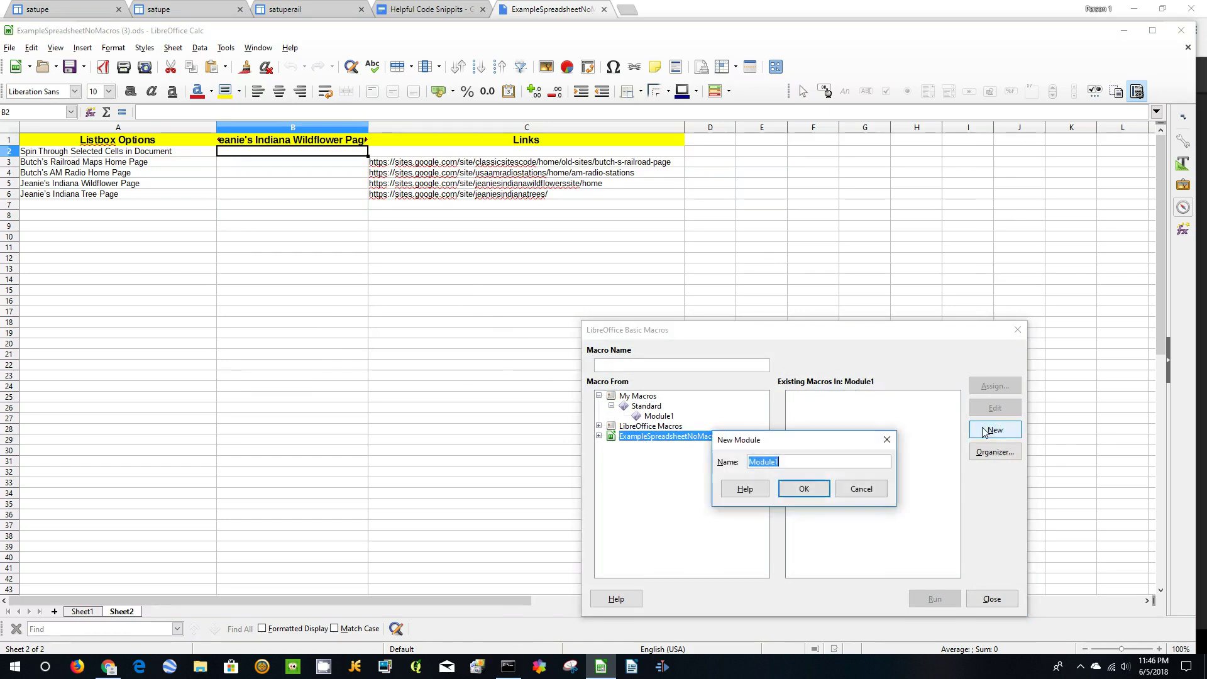
{"action": "left_click", "coordinate": [807, 490]}
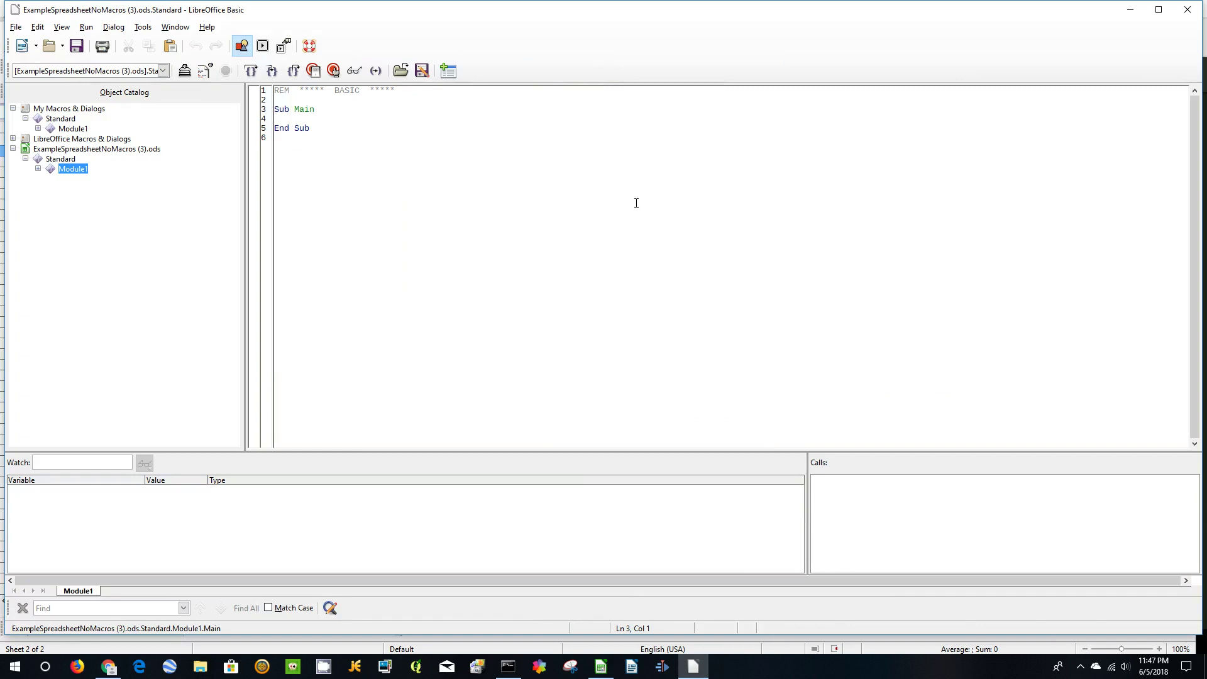
{"action": "left_click_drag", "start_coordinate": [348, 134], "coordinate": [254, 79]}
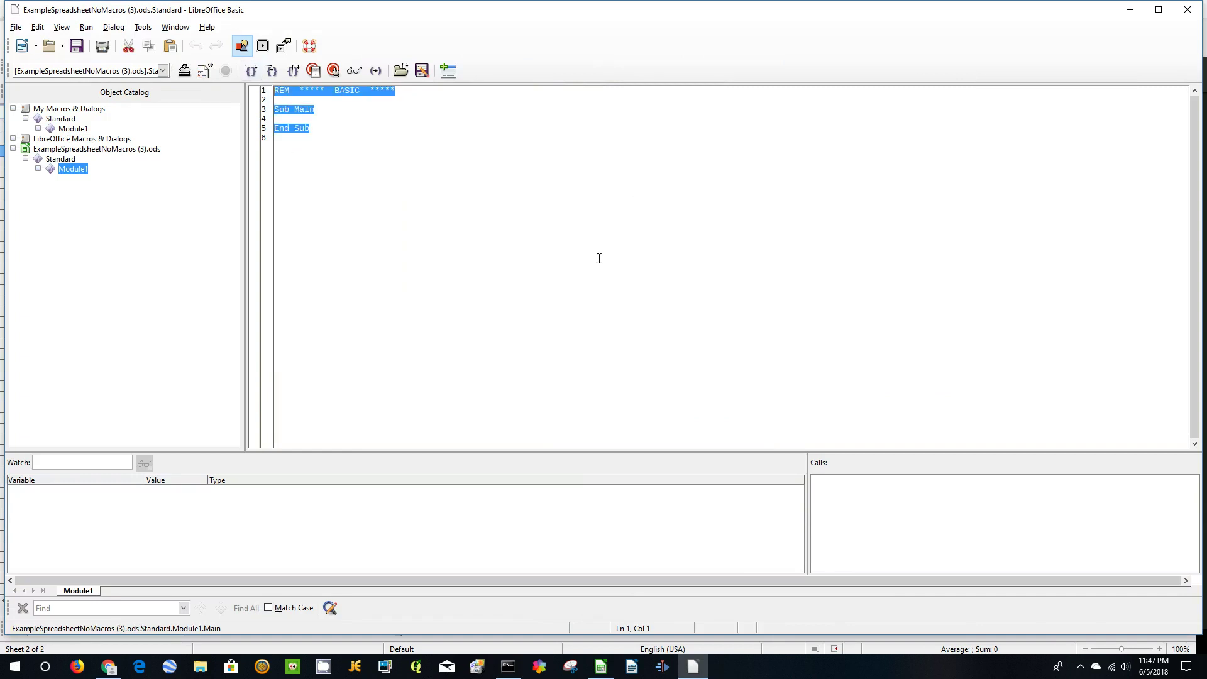
{"action": "key", "text": "ctrl+v"}
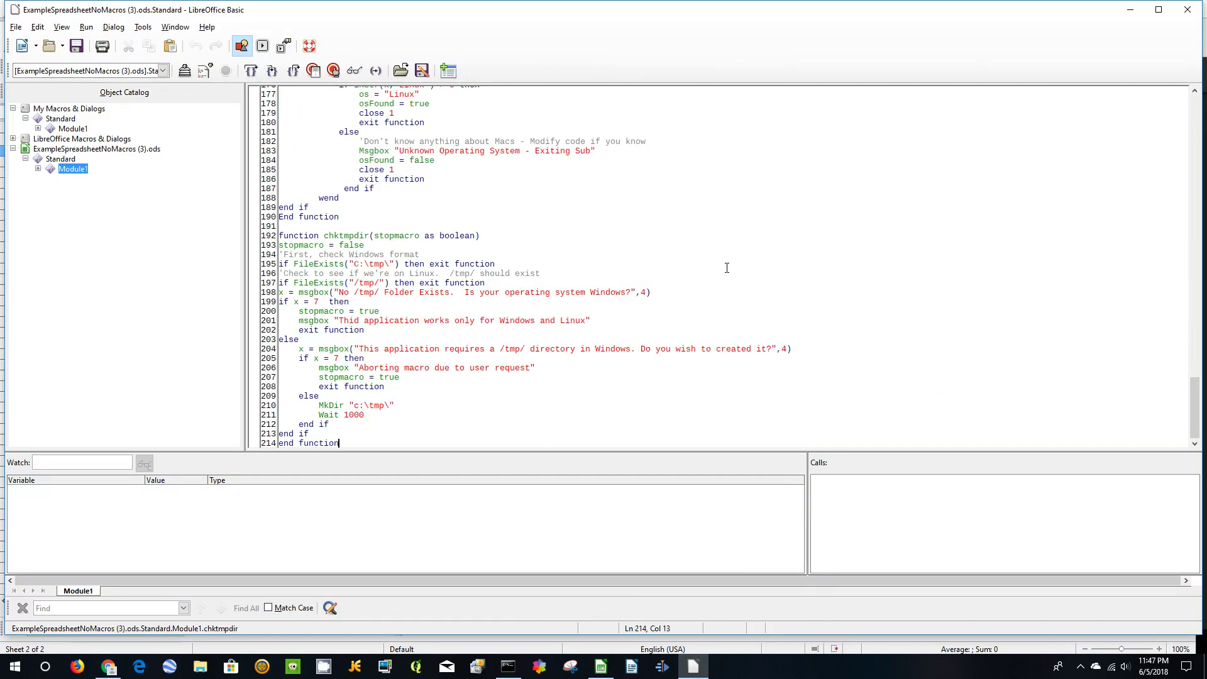
Review the pasted macro code, examining the DetermineOptionChosen case statements, the selected-cell routines and the hyperlink functions.
{"action": "scroll", "coordinate": [726, 268], "scroll_direction": "up", "scroll_amount": 19}
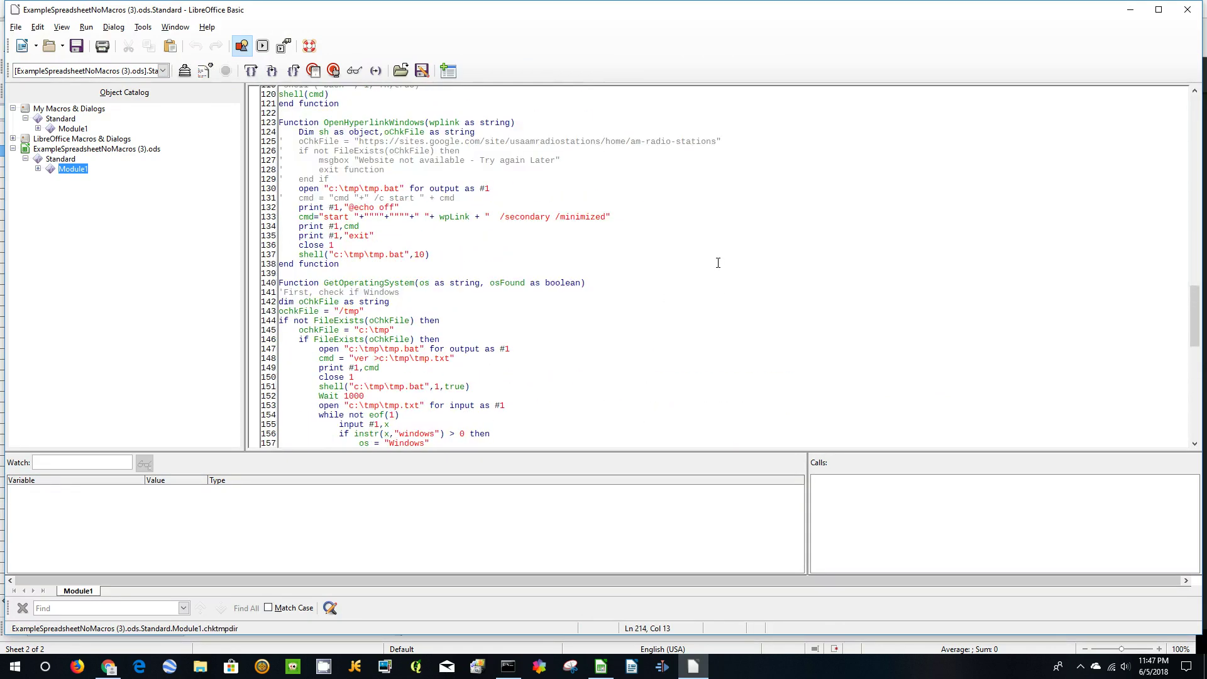
{"action": "scroll", "coordinate": [717, 262], "scroll_direction": "up", "scroll_amount": 20}
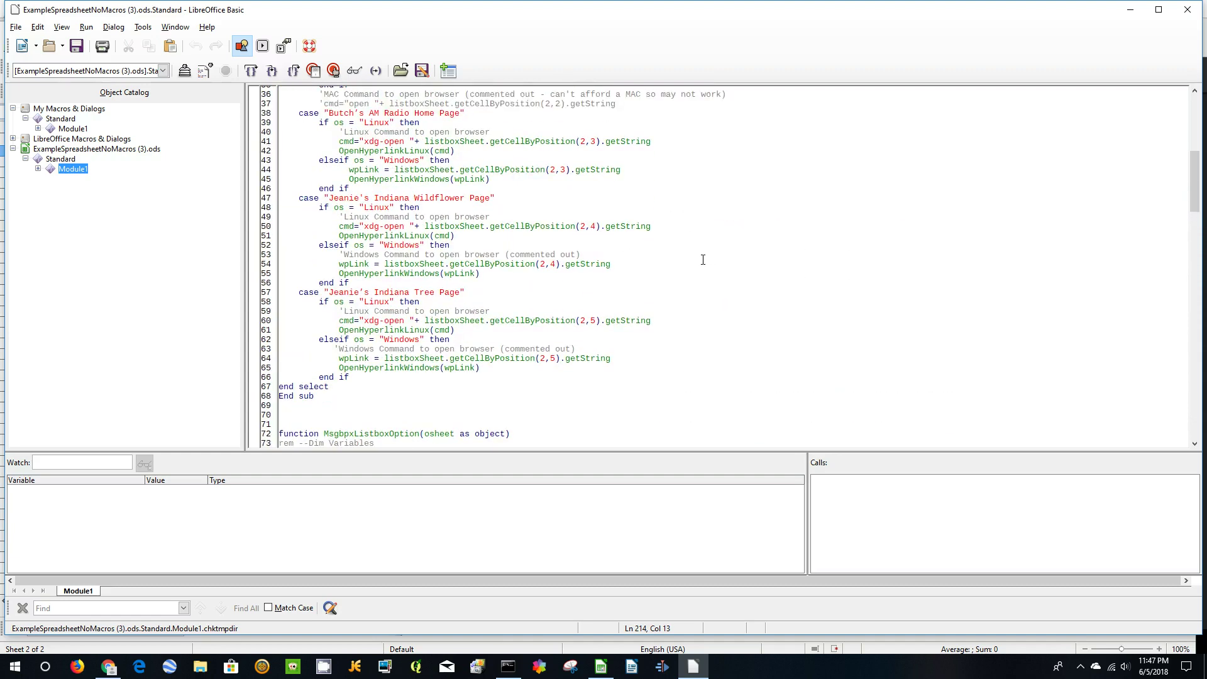
{"action": "scroll", "coordinate": [702, 259], "scroll_direction": "up", "scroll_amount": 12}
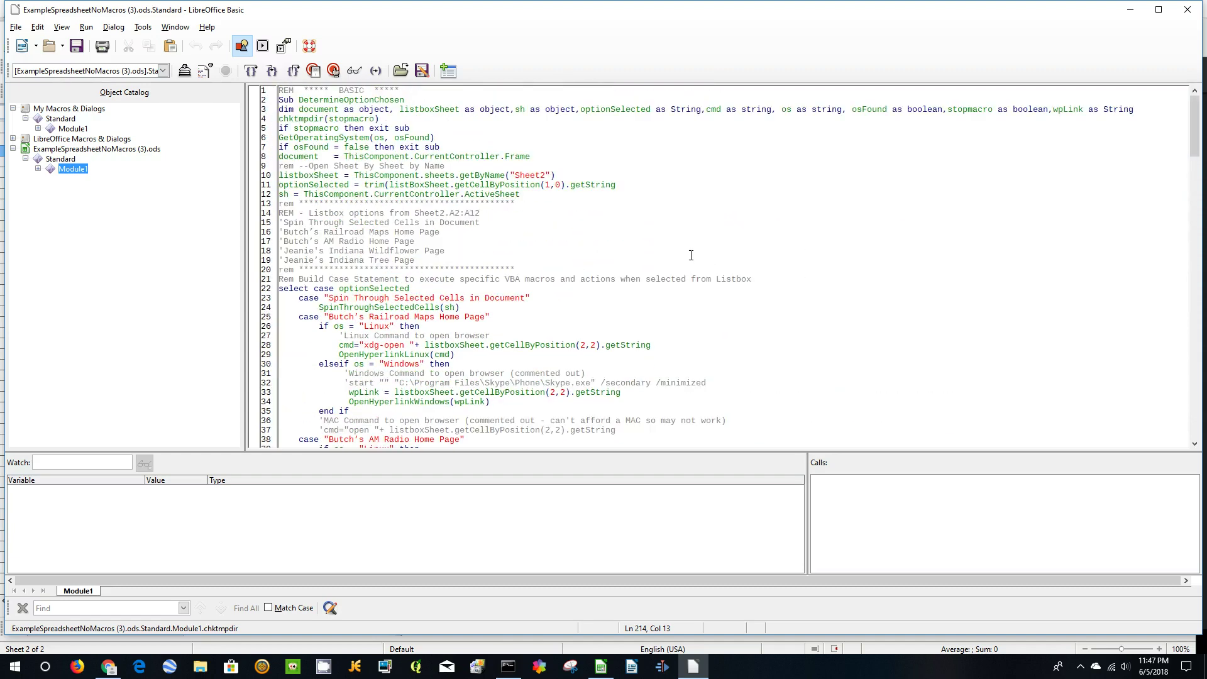
{"action": "scroll", "coordinate": [690, 258], "scroll_direction": "down", "scroll_amount": 20}
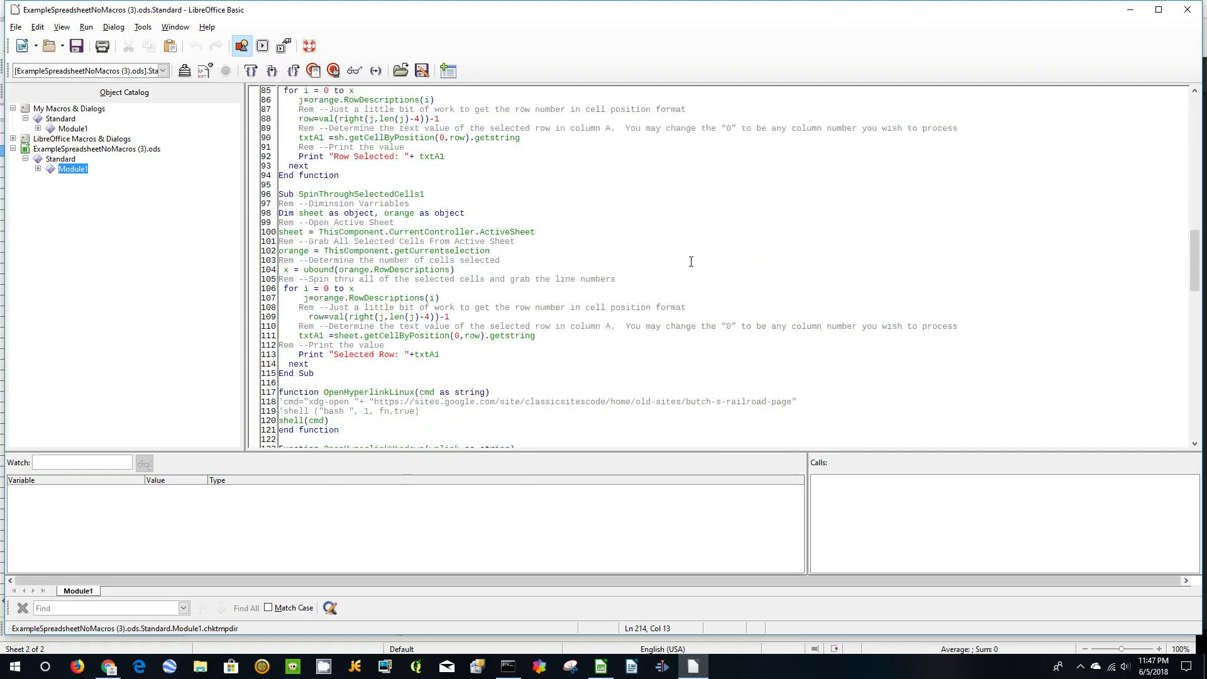
{"action": "scroll", "coordinate": [690, 261], "scroll_direction": "down", "scroll_amount": 1}
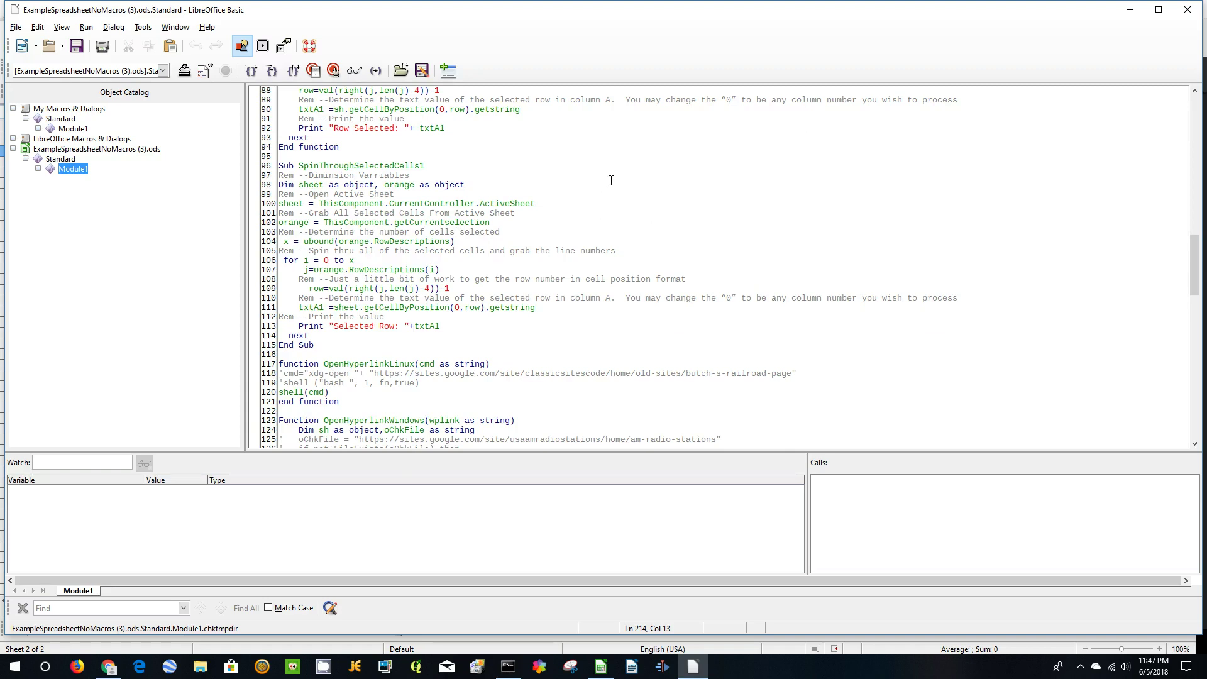
{"action": "scroll", "coordinate": [609, 189], "scroll_direction": "up", "scroll_amount": 1}
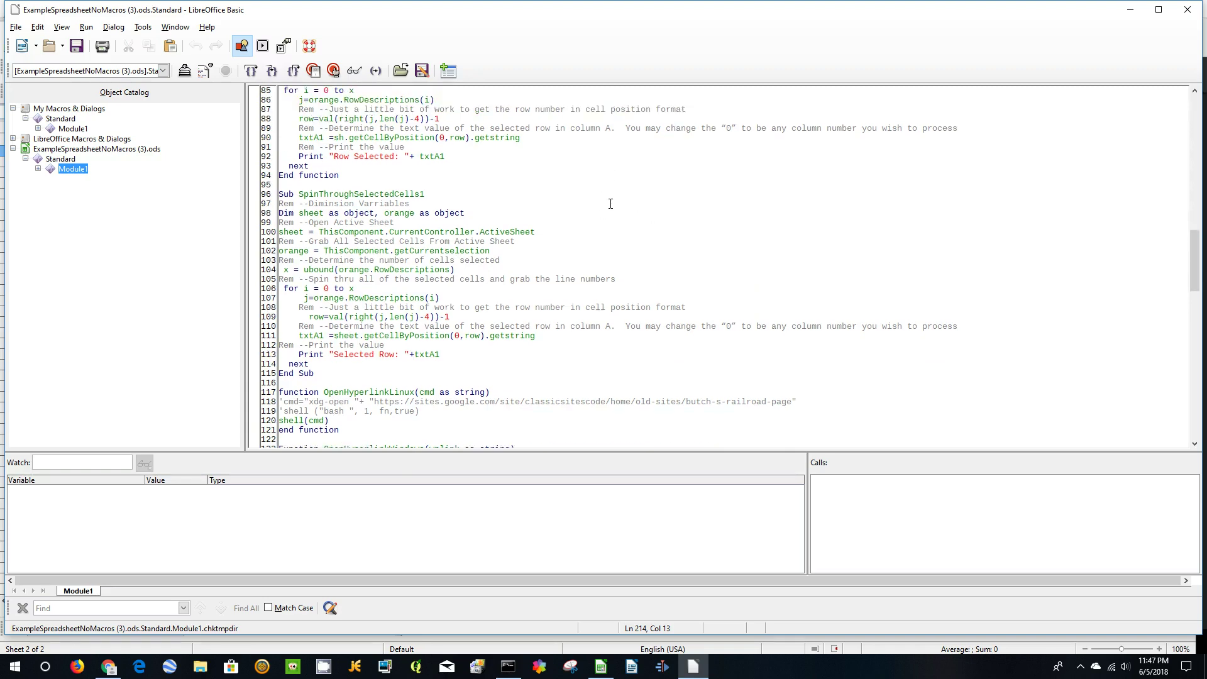
{"action": "scroll", "coordinate": [609, 203], "scroll_direction": "up", "scroll_amount": 20}
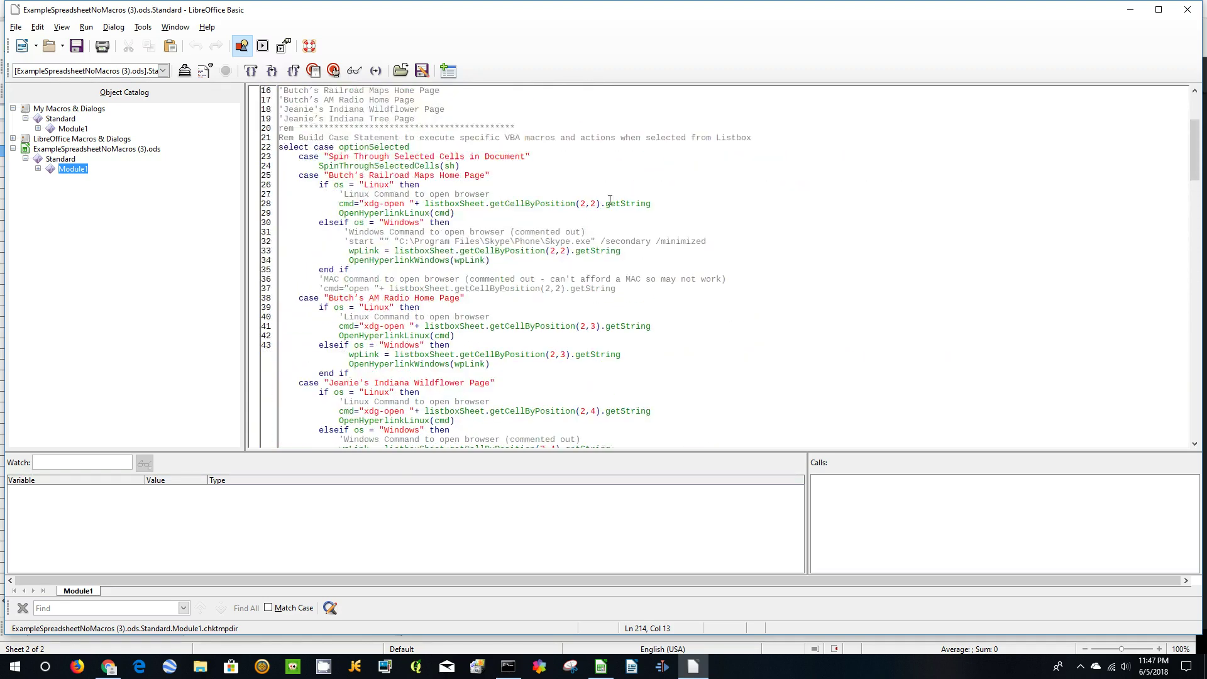
{"action": "scroll", "coordinate": [566, 186], "scroll_direction": "up", "scroll_amount": 3}
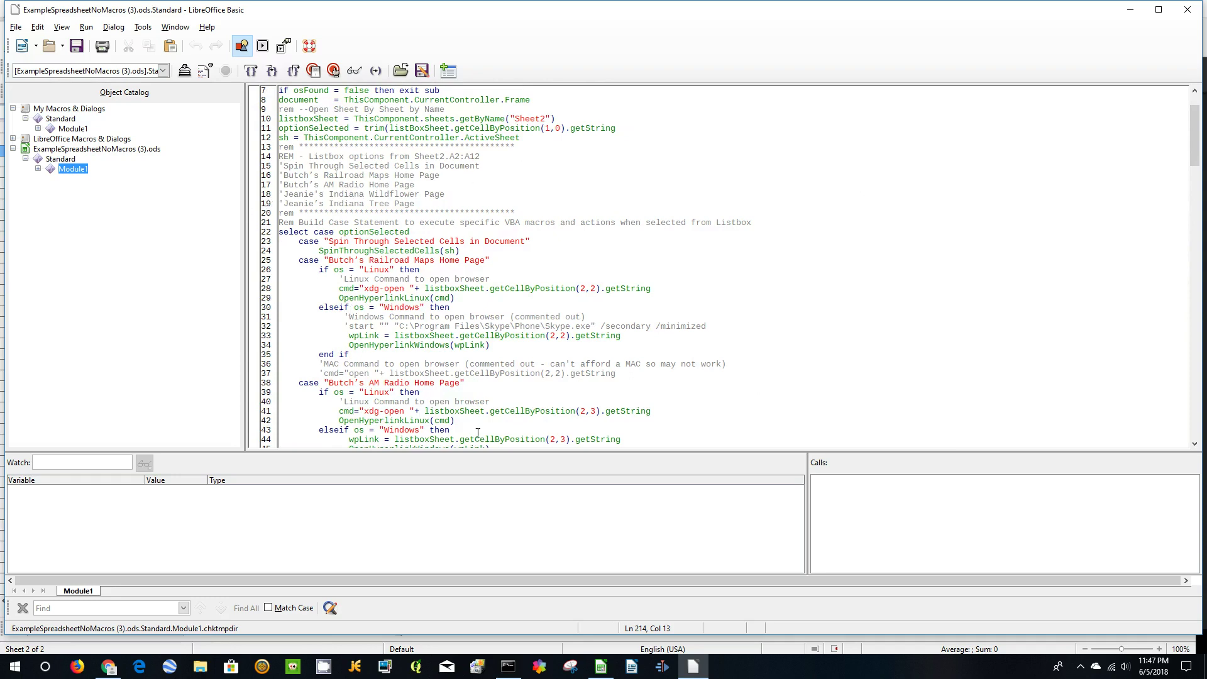
In Calc, enable form design mode on Sheet1 and draw a push button about 2.19 × 0.50 across columns F to H.
{"action": "left_click", "coordinate": [603, 667]}
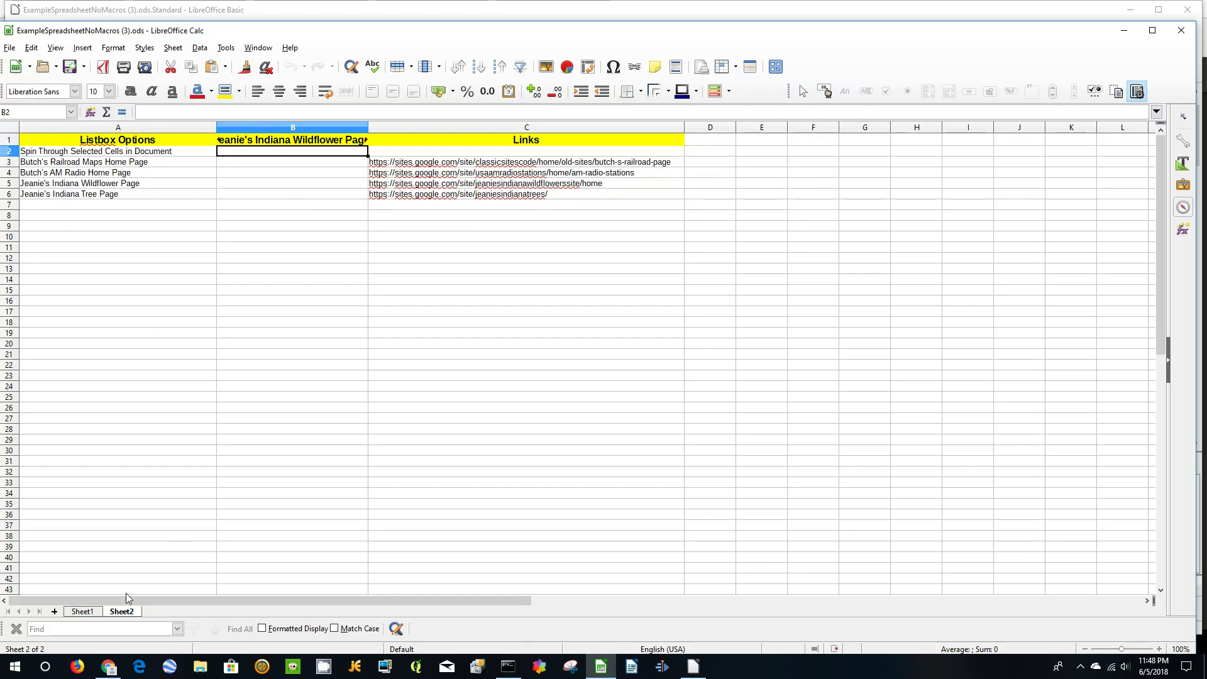
{"action": "left_click", "coordinate": [91, 612]}
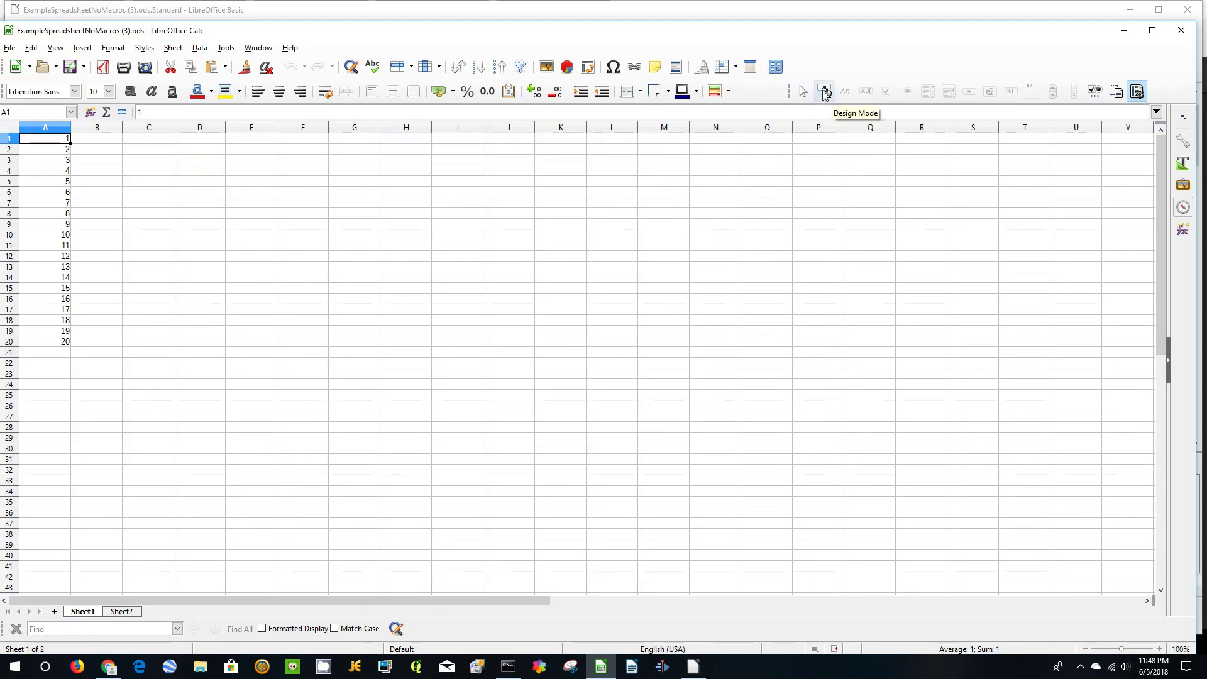
{"action": "left_click", "coordinate": [825, 93]}
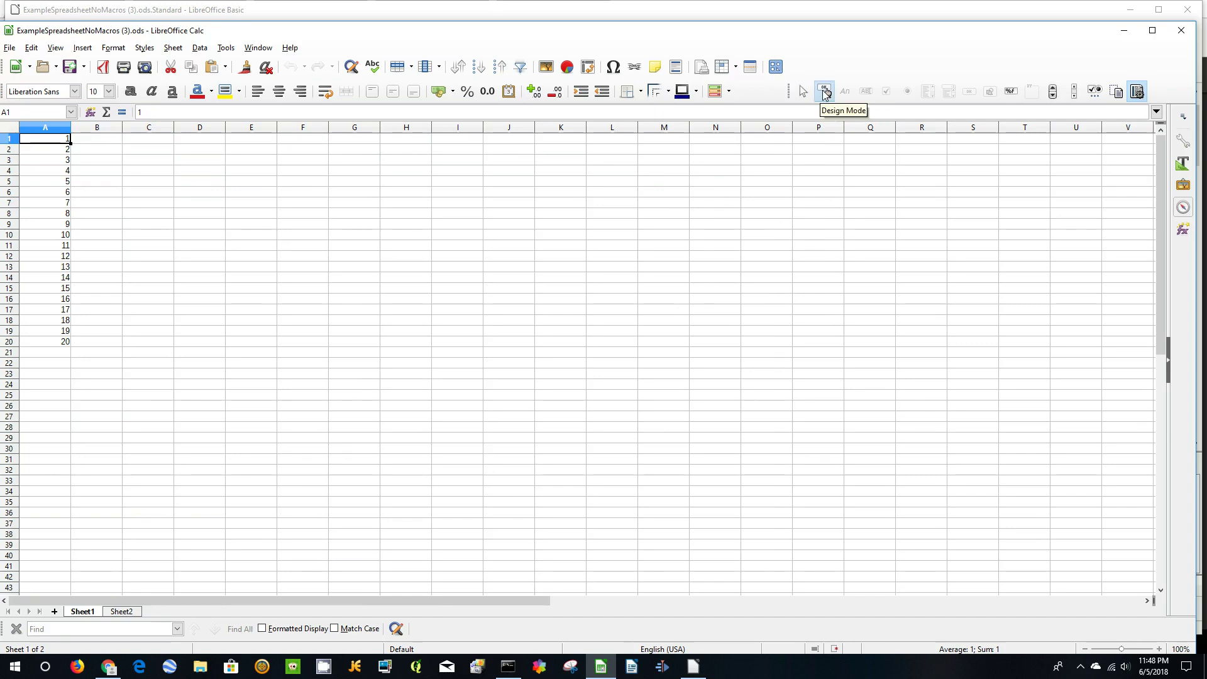
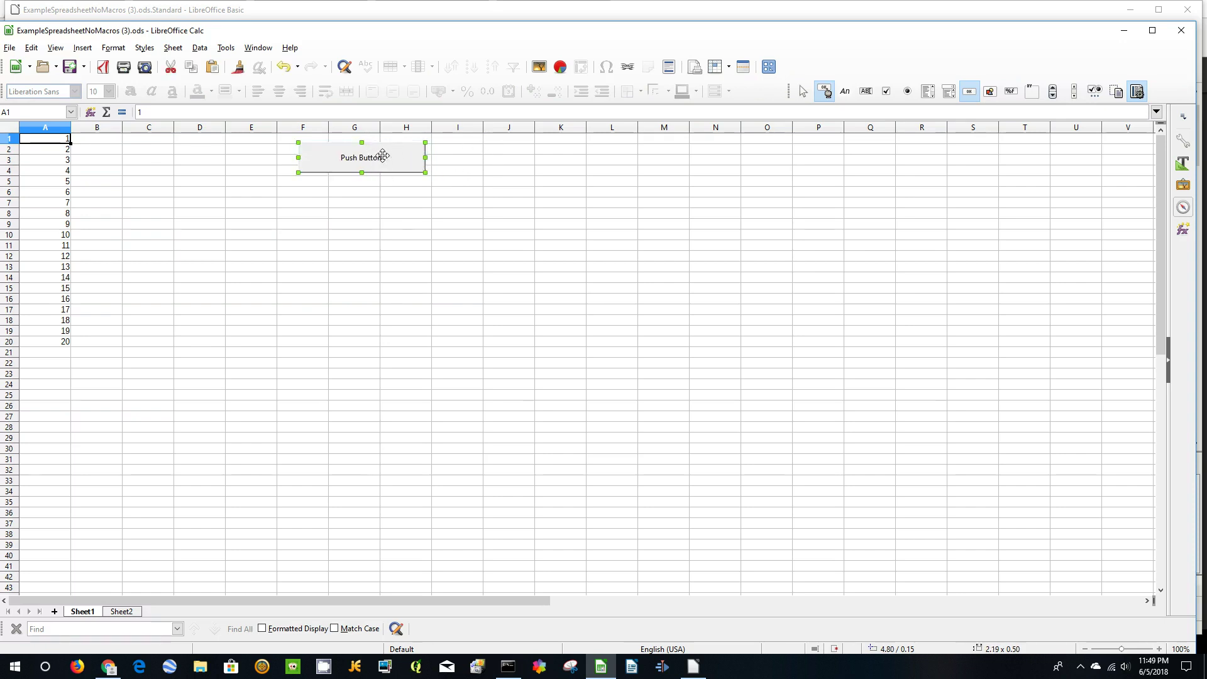
Set the push button's label to "Display All Selected Lines" in its control properties.
{"action": "right_click", "coordinate": [396, 159]}
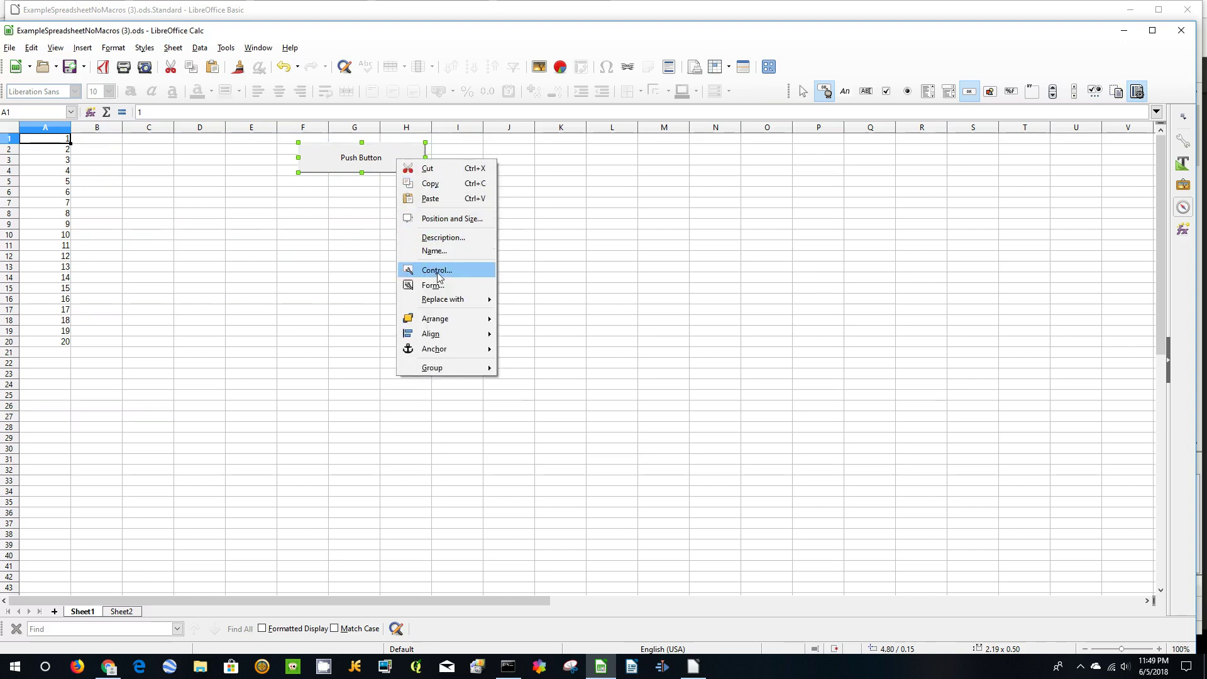
{"action": "left_click", "coordinate": [437, 272]}
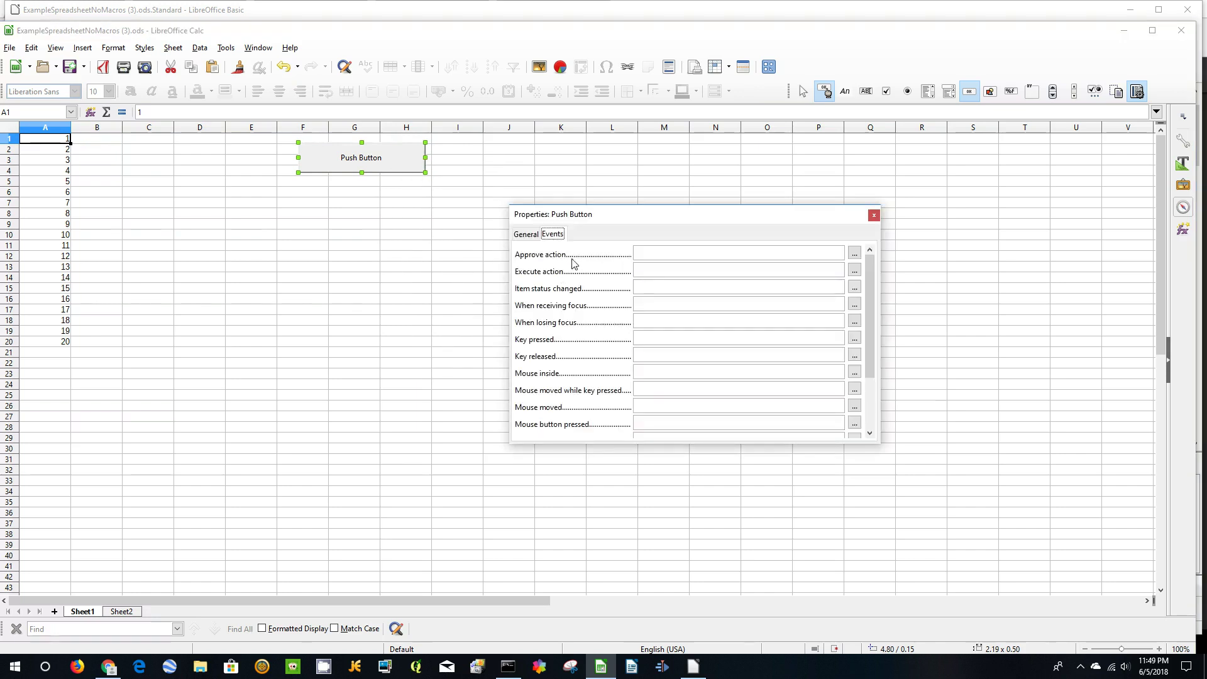
{"action": "left_click", "coordinate": [526, 235]}
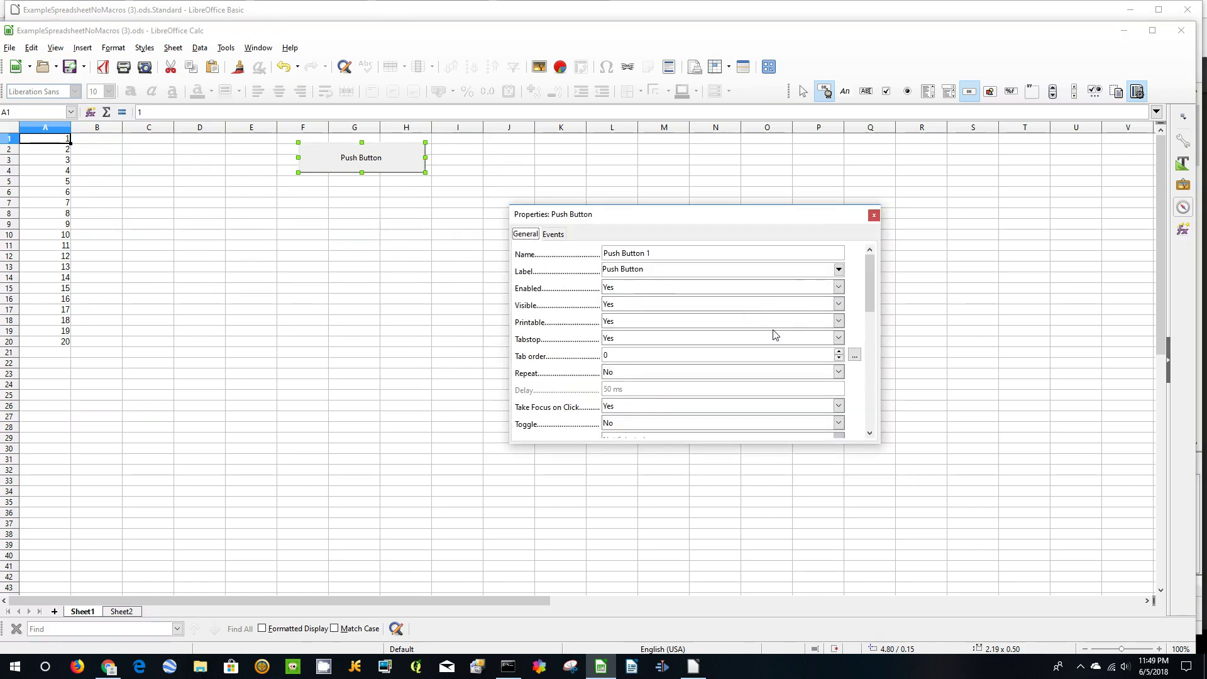
{"action": "left_click_drag", "start_coordinate": [650, 271], "coordinate": [550, 268]}
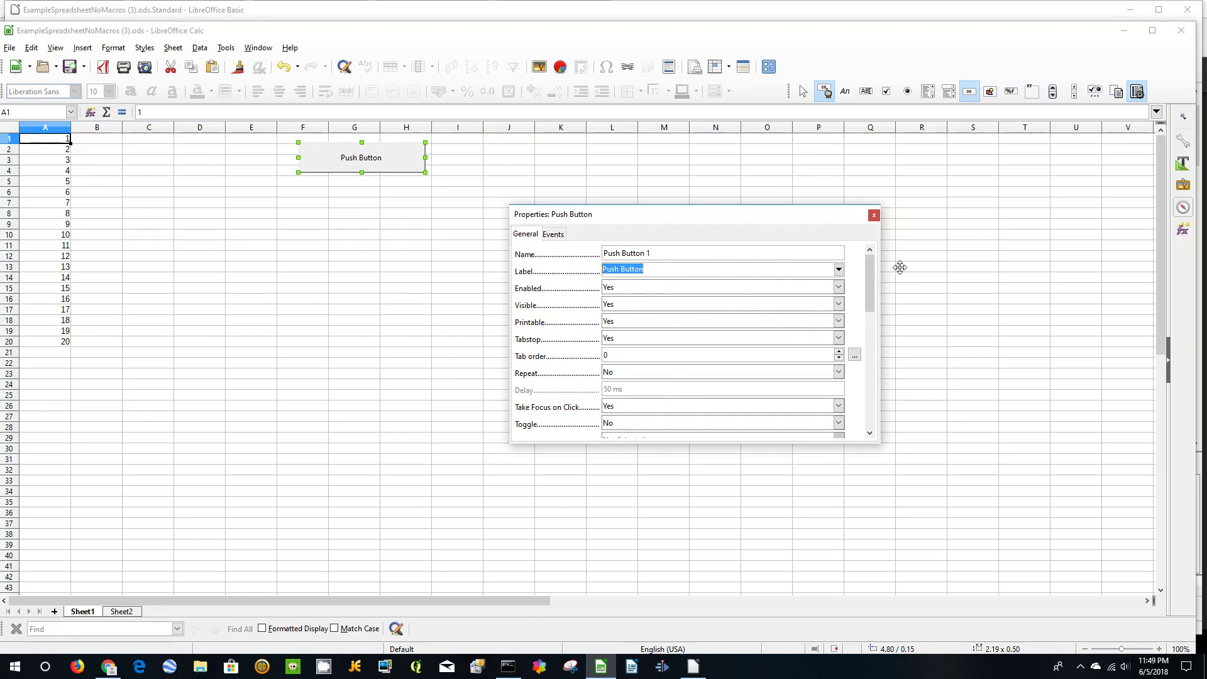
{"action": "type", "text": "D"}
{"action": "type", "text": "isplay All Sele"}
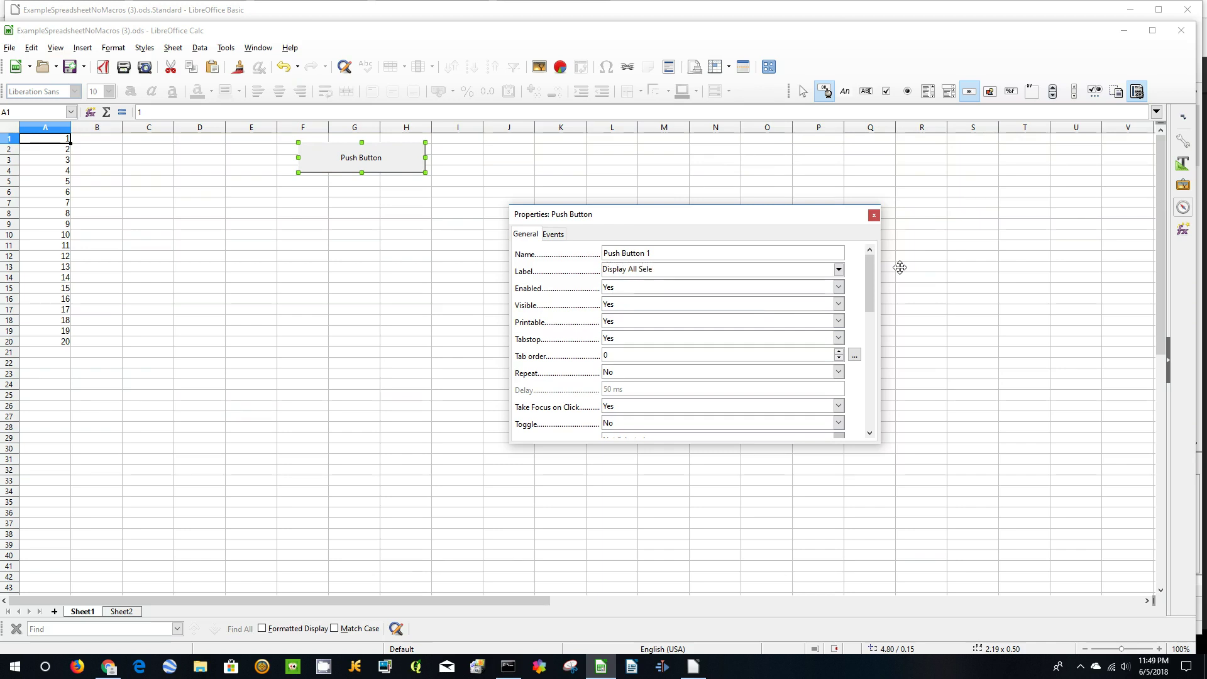
{"action": "type", "text": "cted Lines"}
Set the push button's background color to Light Gray 4.
{"action": "left_click_drag", "start_coordinate": [869, 288], "coordinate": [874, 330]}
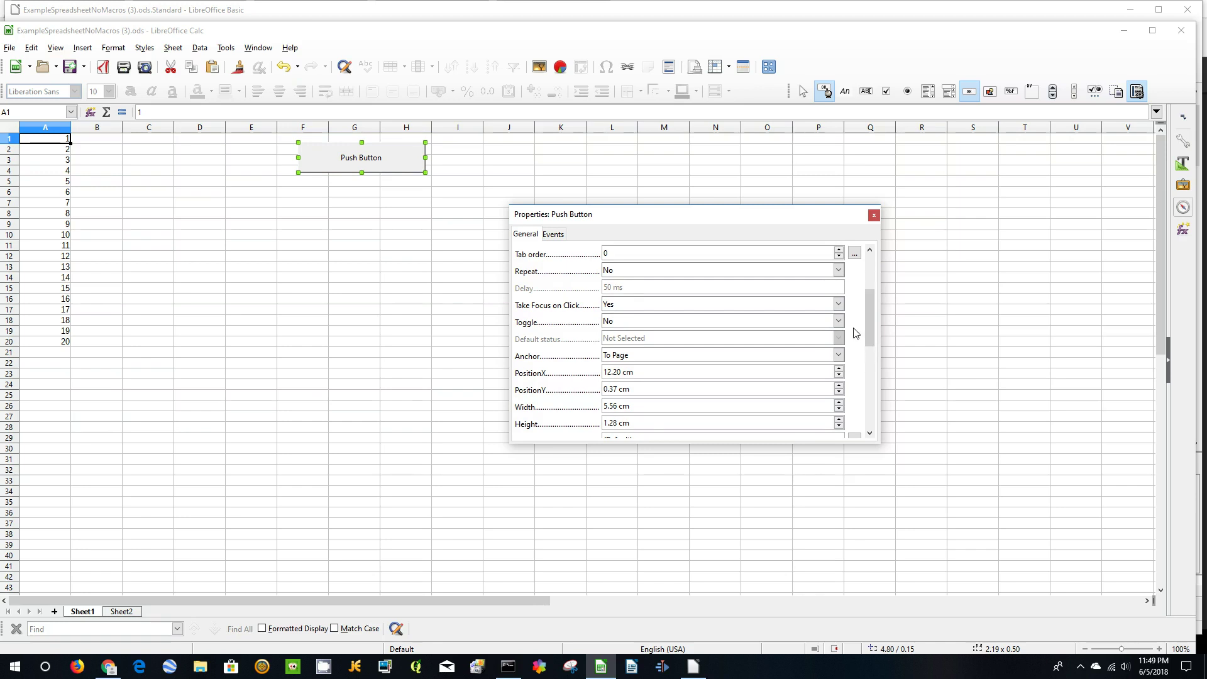
{"action": "scroll", "coordinate": [856, 331], "scroll_direction": "down", "scroll_amount": 1}
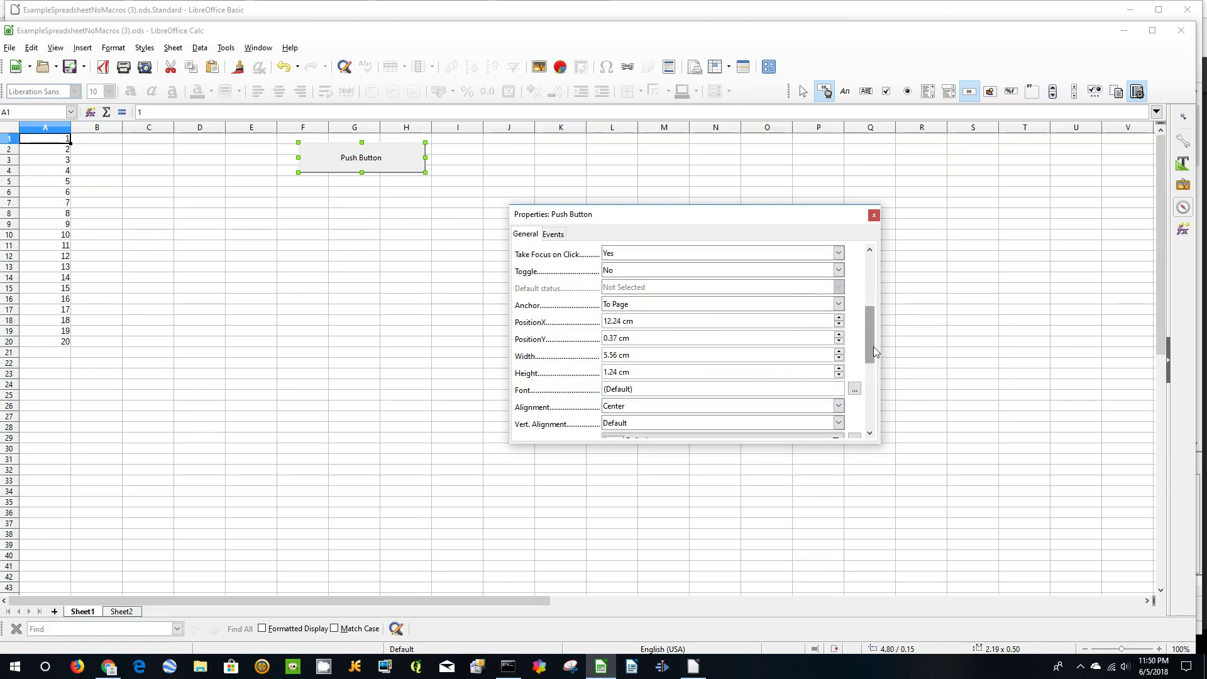
{"action": "scroll", "coordinate": [873, 347], "scroll_direction": "down", "scroll_amount": 2}
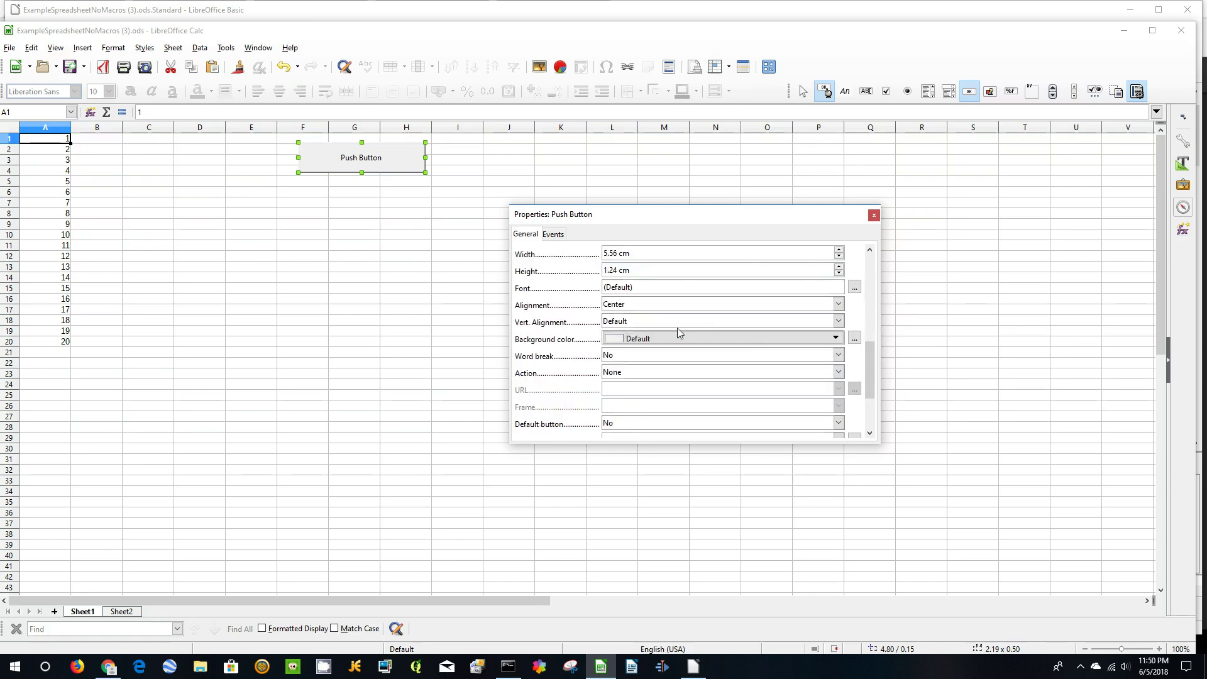
{"action": "left_click", "coordinate": [609, 341]}
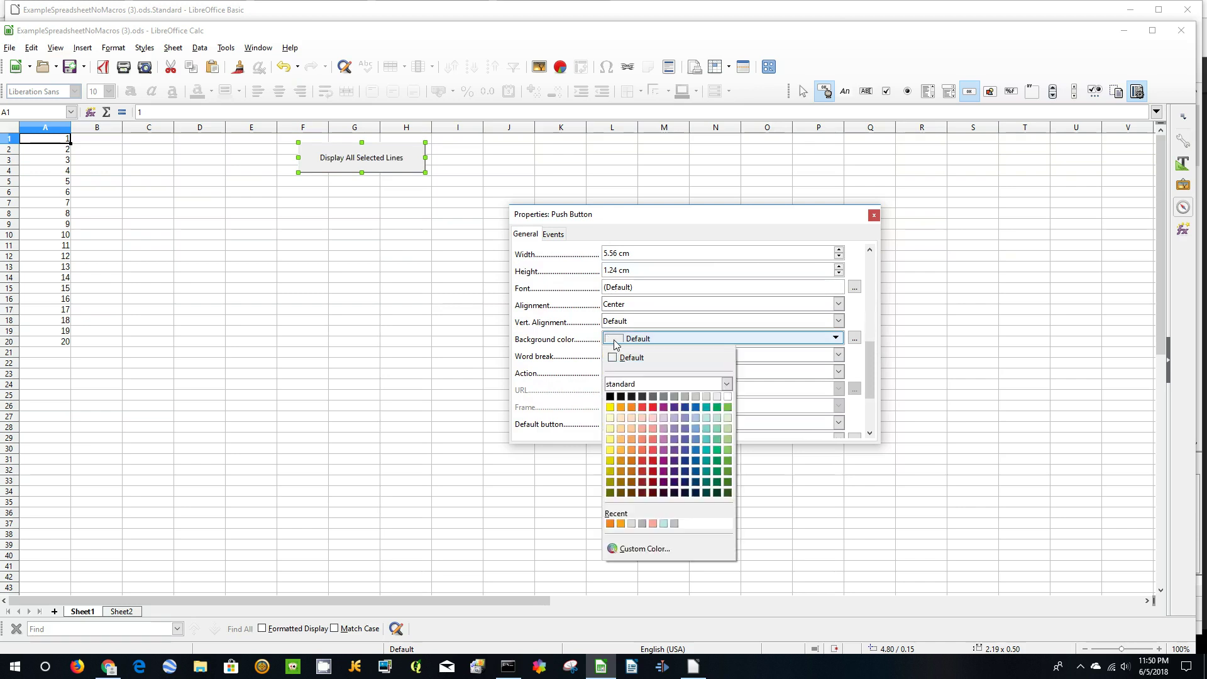
{"action": "left_click", "coordinate": [705, 396]}
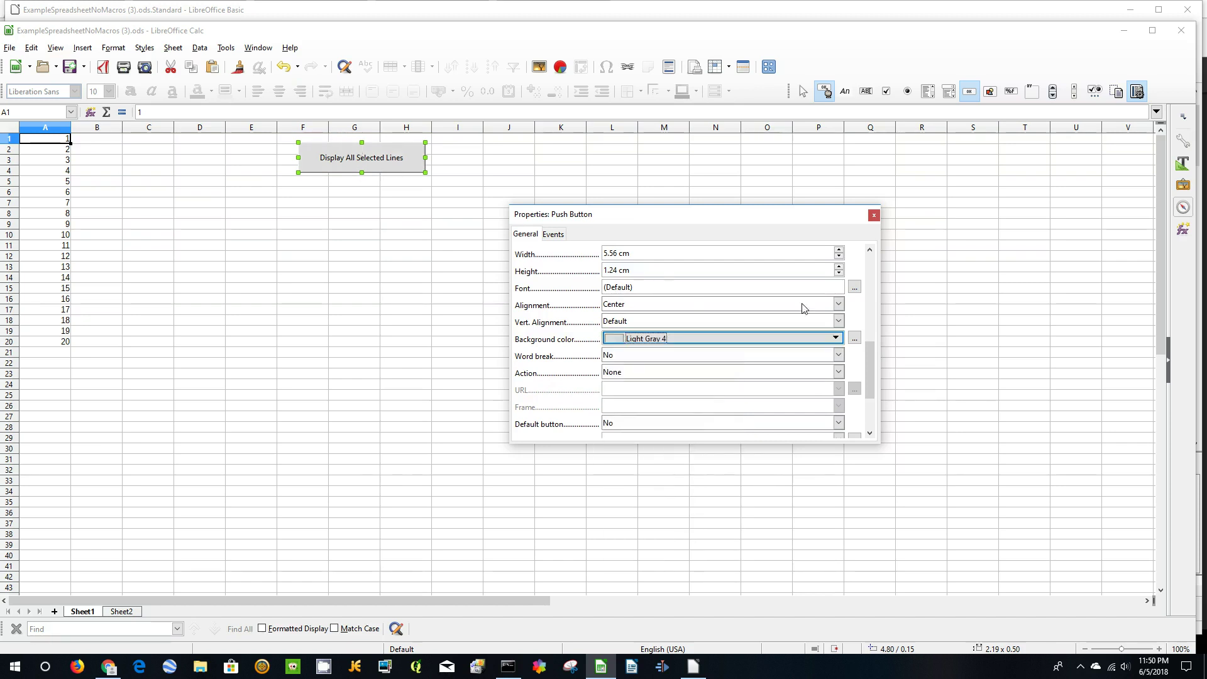
Assign the SpinThroughSelectedCells1 macro from the document's Standard Module1 to the push button's Execute action event and close its properties.
{"action": "left_click", "coordinate": [554, 235]}
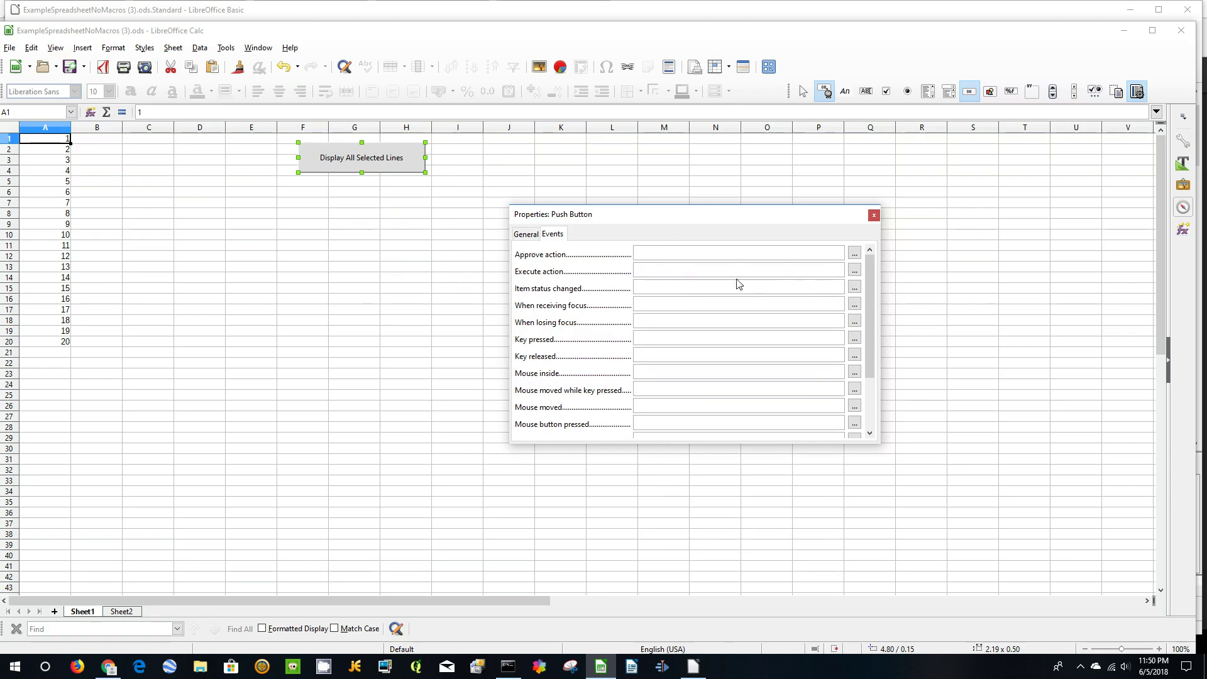
{"action": "left_click", "coordinate": [854, 270]}
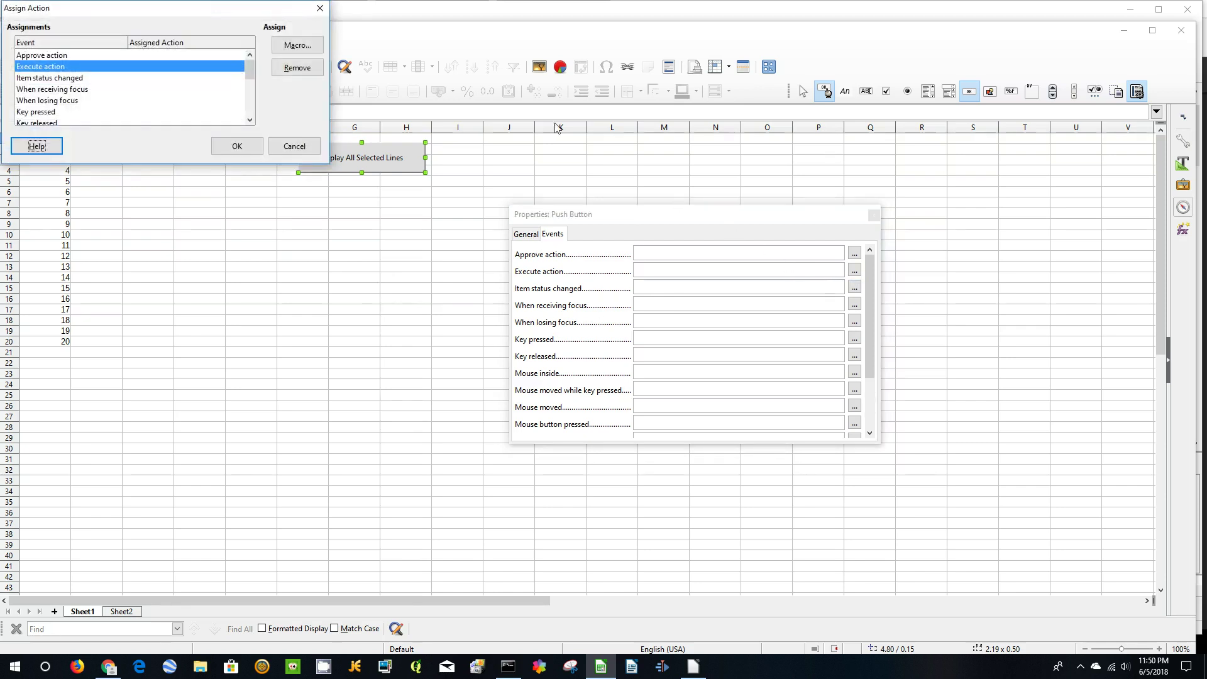
{"action": "left_click", "coordinate": [312, 44]}
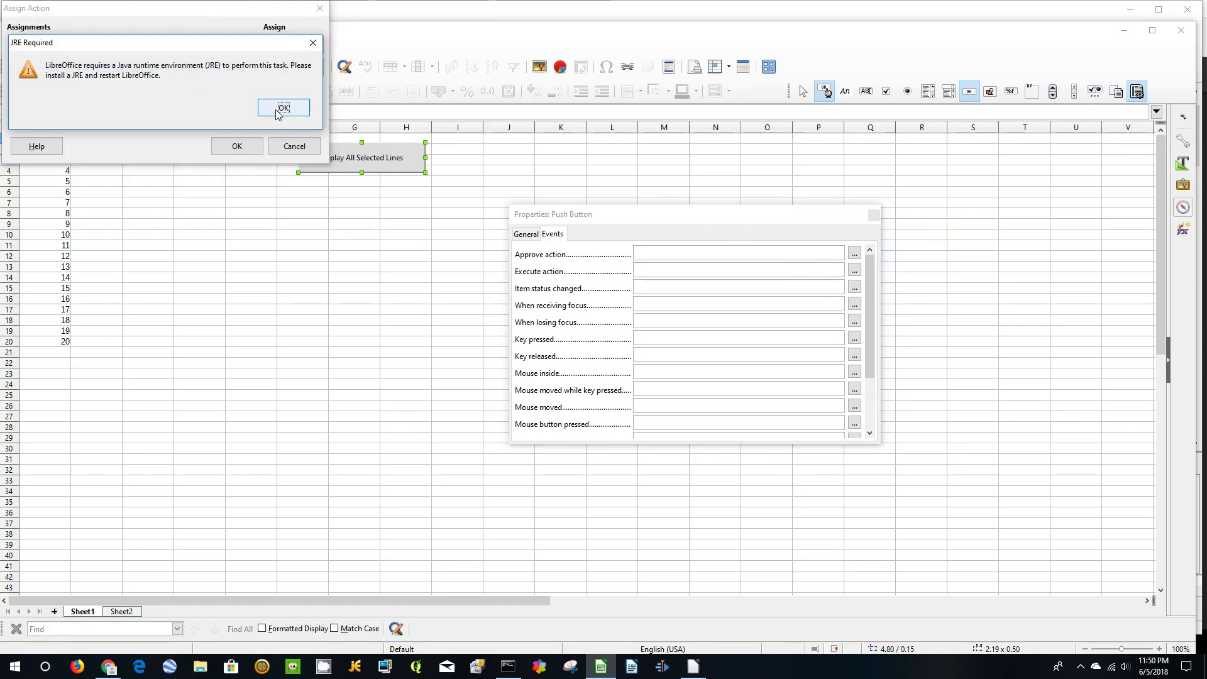
{"action": "left_click", "coordinate": [277, 111]}
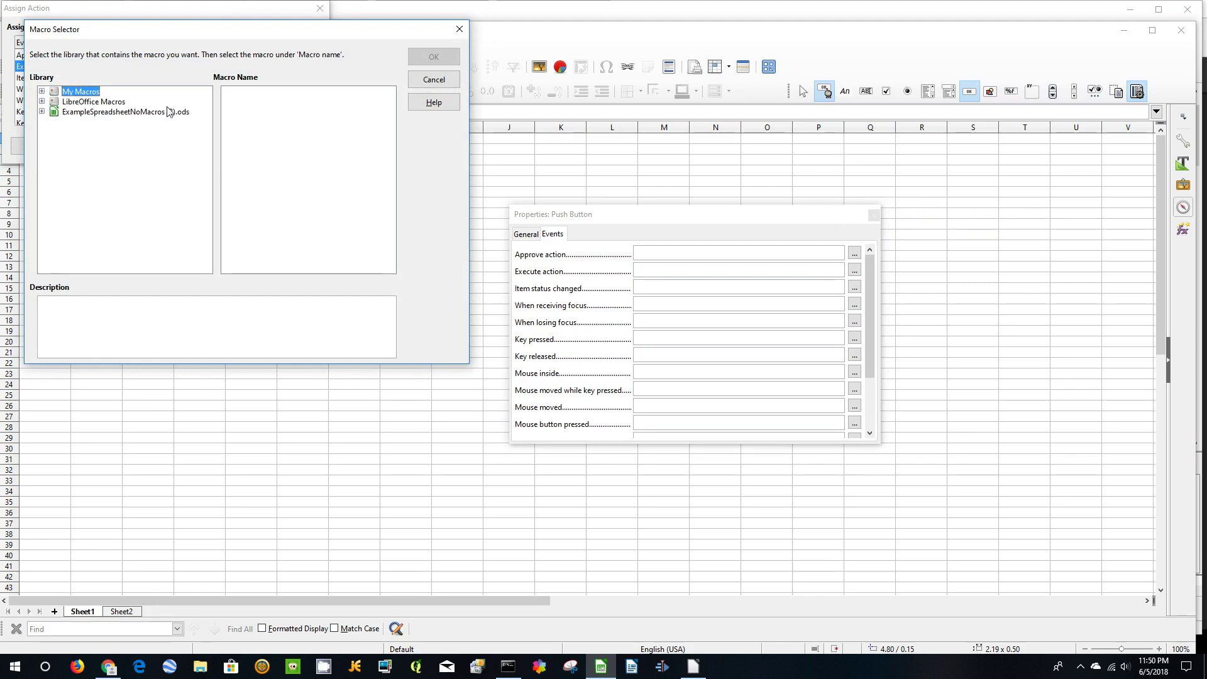
{"action": "left_click", "coordinate": [42, 111]}
{"action": "left_click", "coordinate": [55, 122]}
{"action": "left_click", "coordinate": [99, 132]}
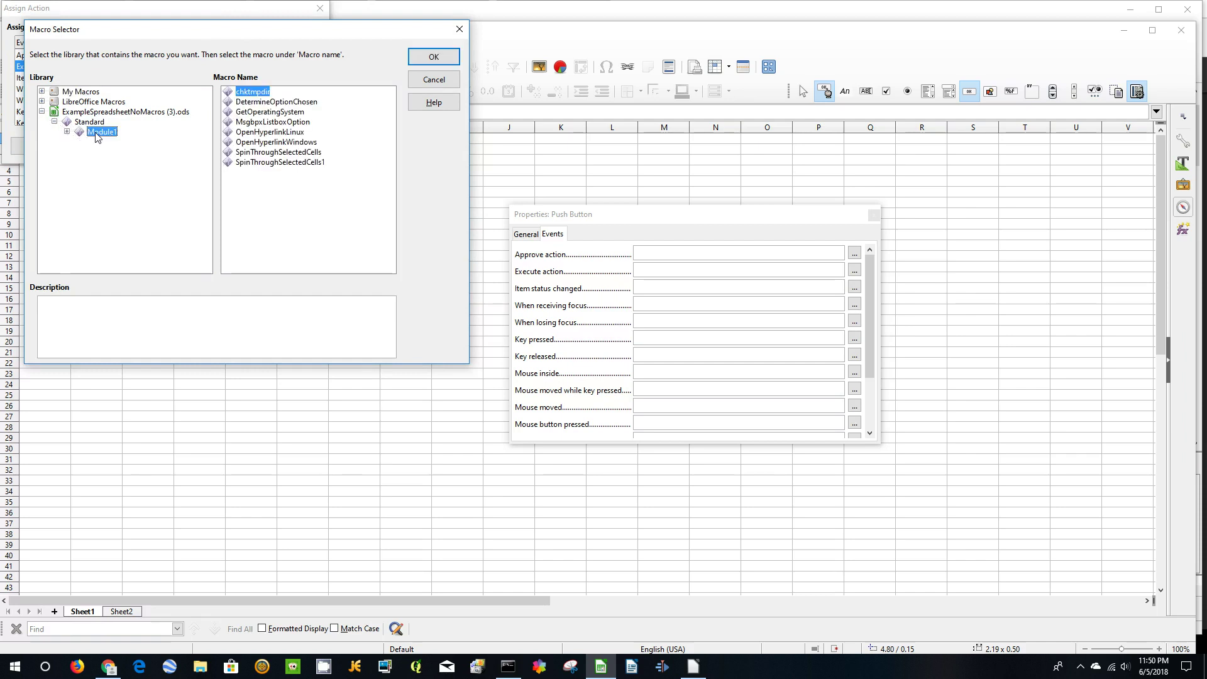
{"action": "left_click", "coordinate": [285, 164]}
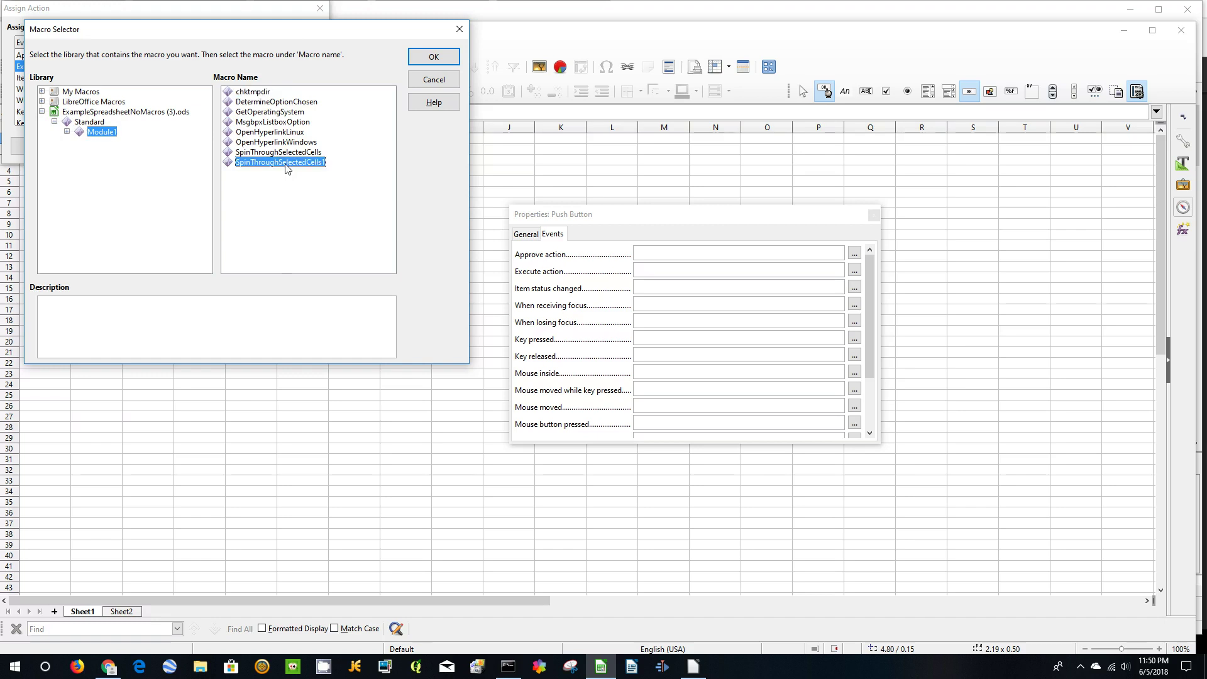
{"action": "left_click", "coordinate": [441, 60]}
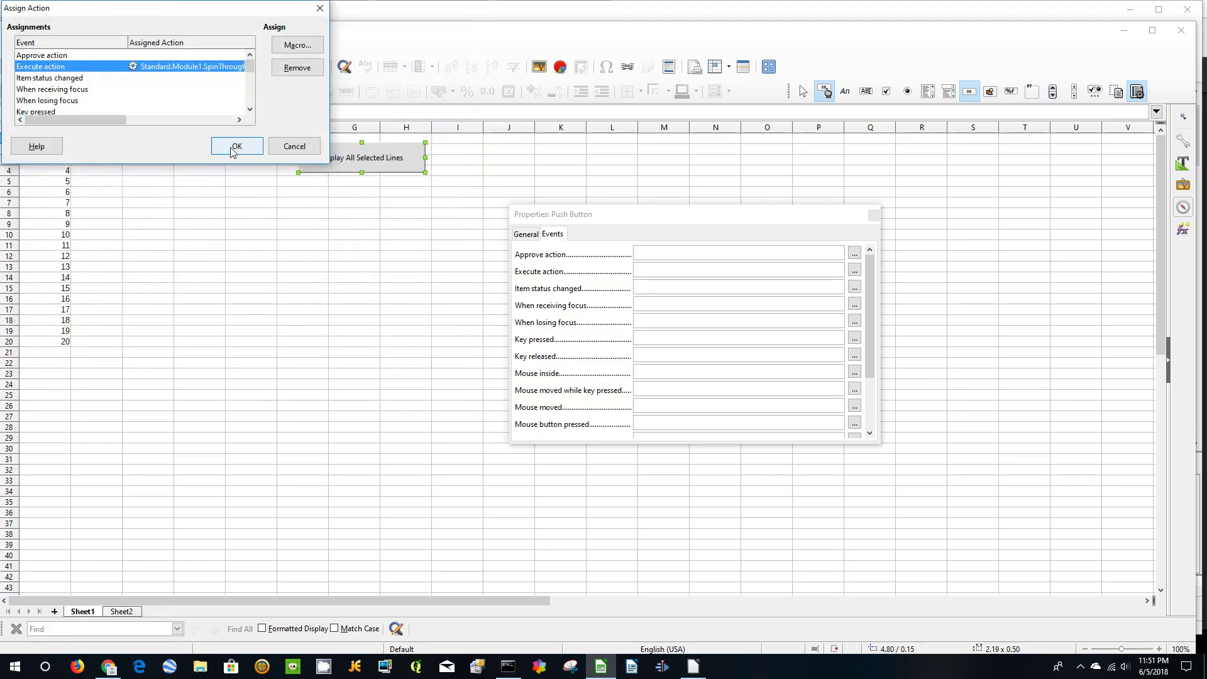
{"action": "left_click", "coordinate": [235, 147]}
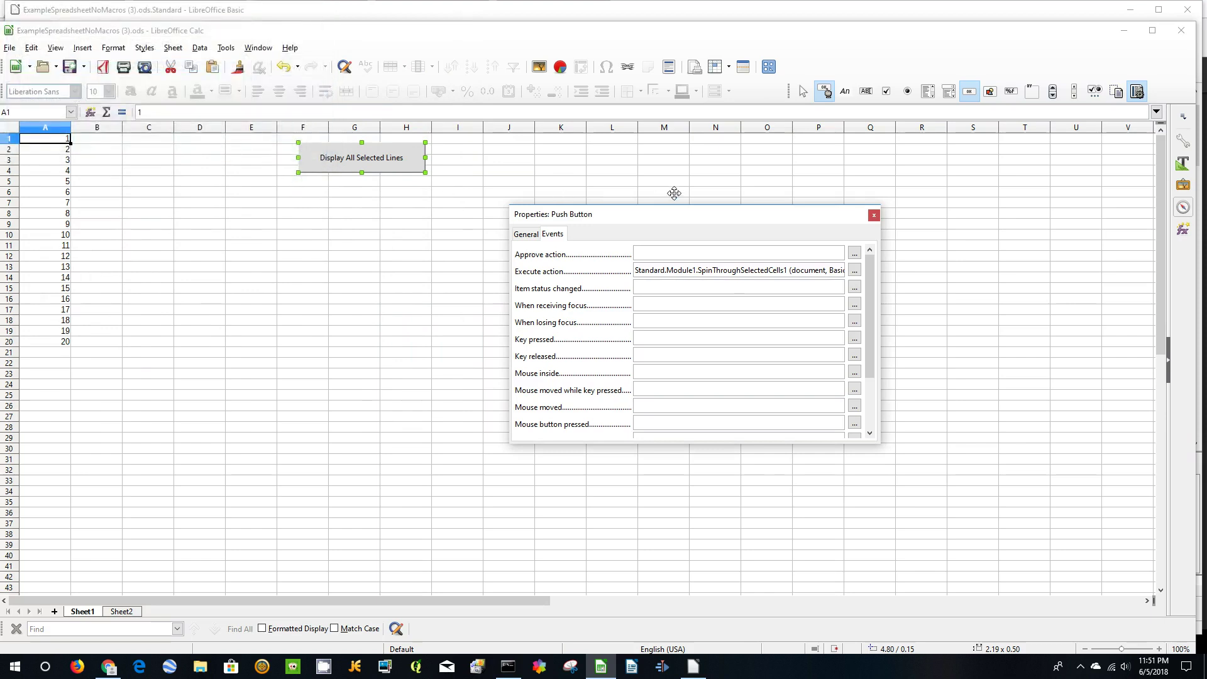
{"action": "left_click", "coordinate": [875, 216]}
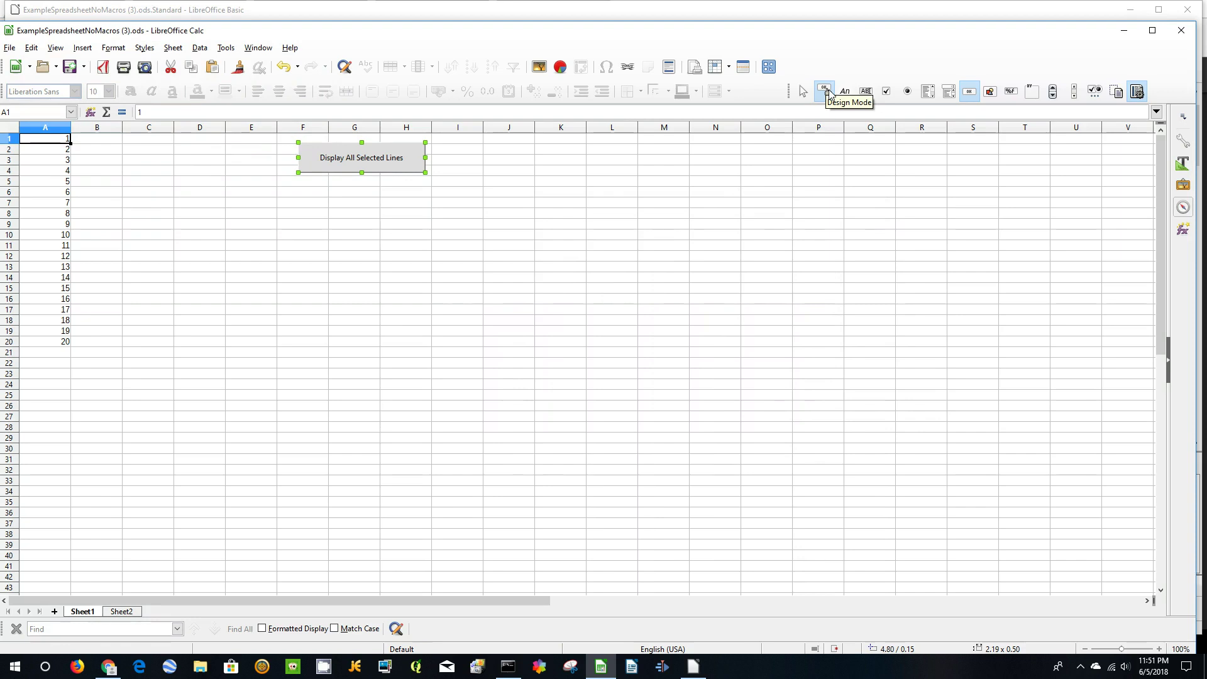
Turn off form design mode and select the non-adjacent cells A1, A9 and A20 on Sheet1.
{"action": "left_click", "coordinate": [828, 93]}
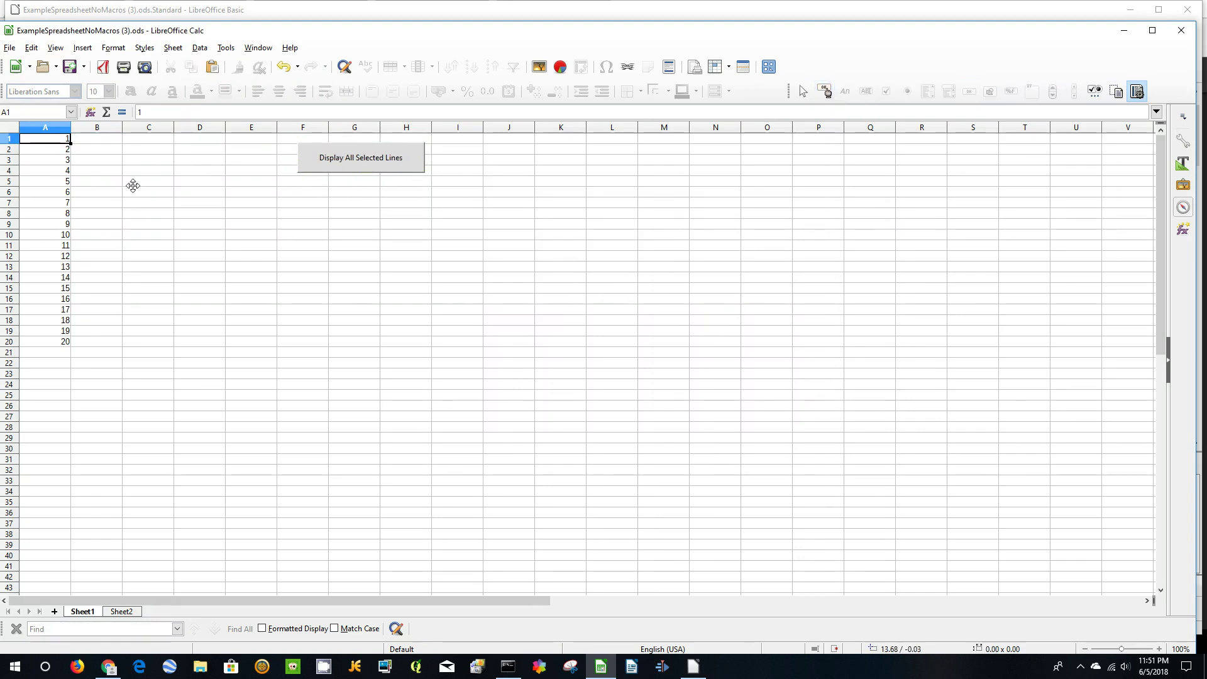
{"action": "left_click", "coordinate": [54, 144], "text": "ctrl"}
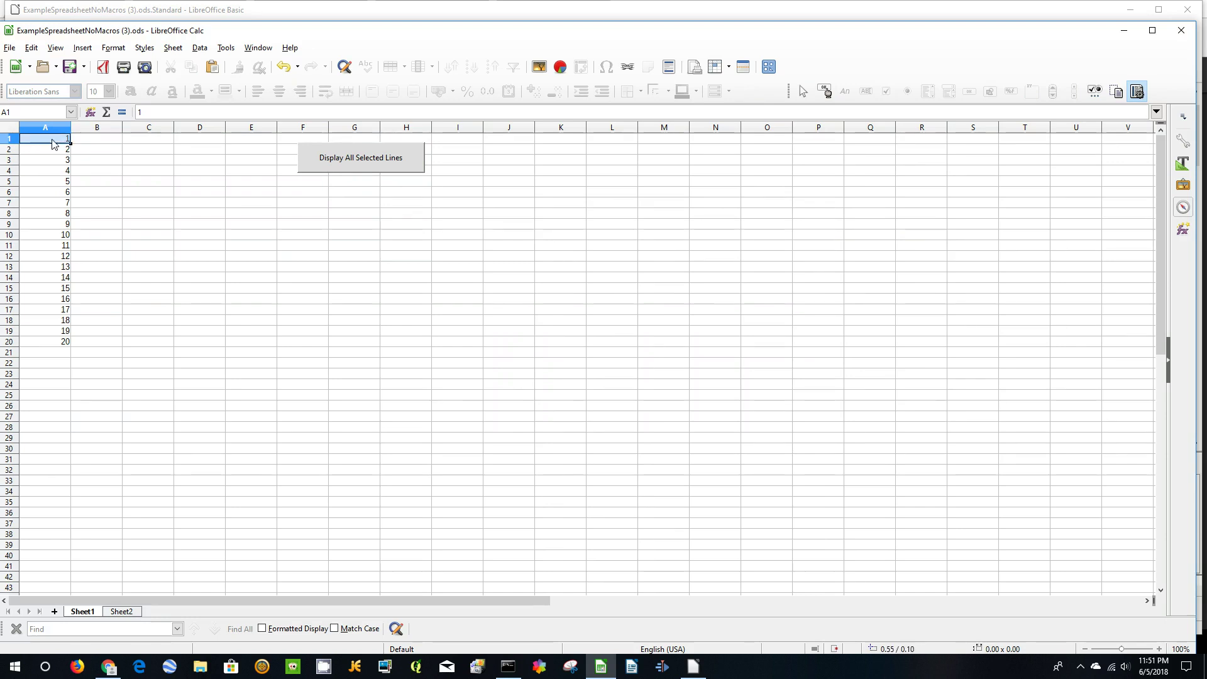
{"action": "left_click", "coordinate": [54, 224], "text": "ctrl"}
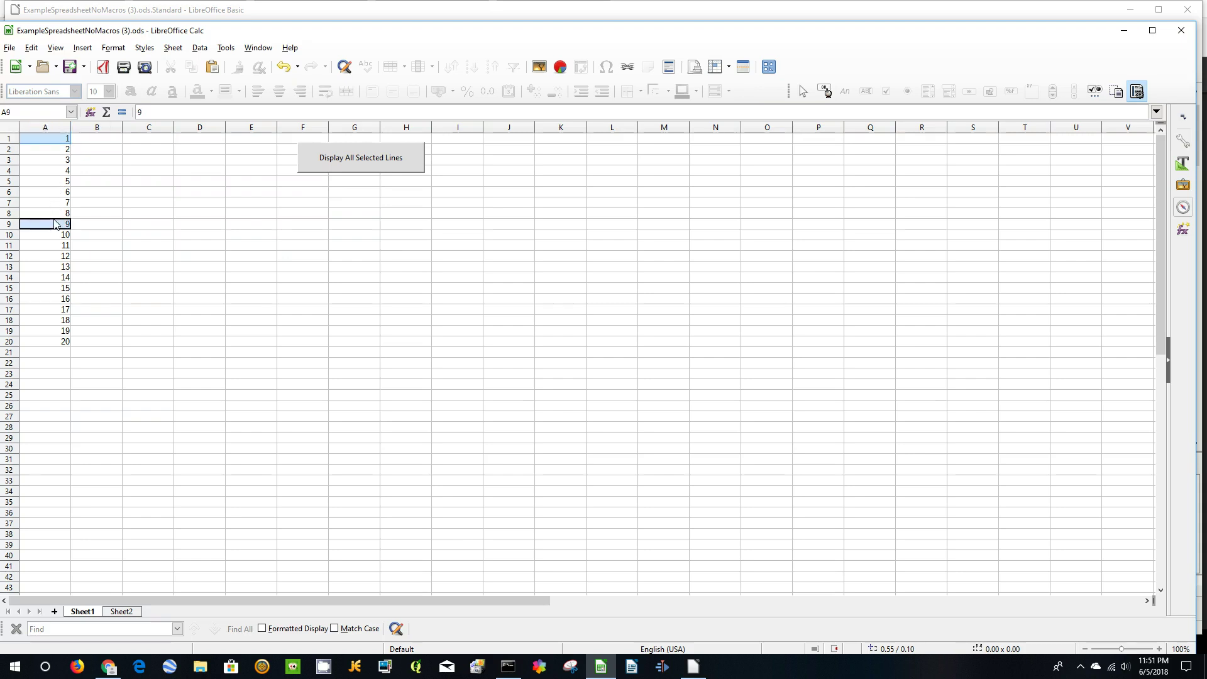
{"action": "left_click", "coordinate": [52, 345], "text": "ctrl"}
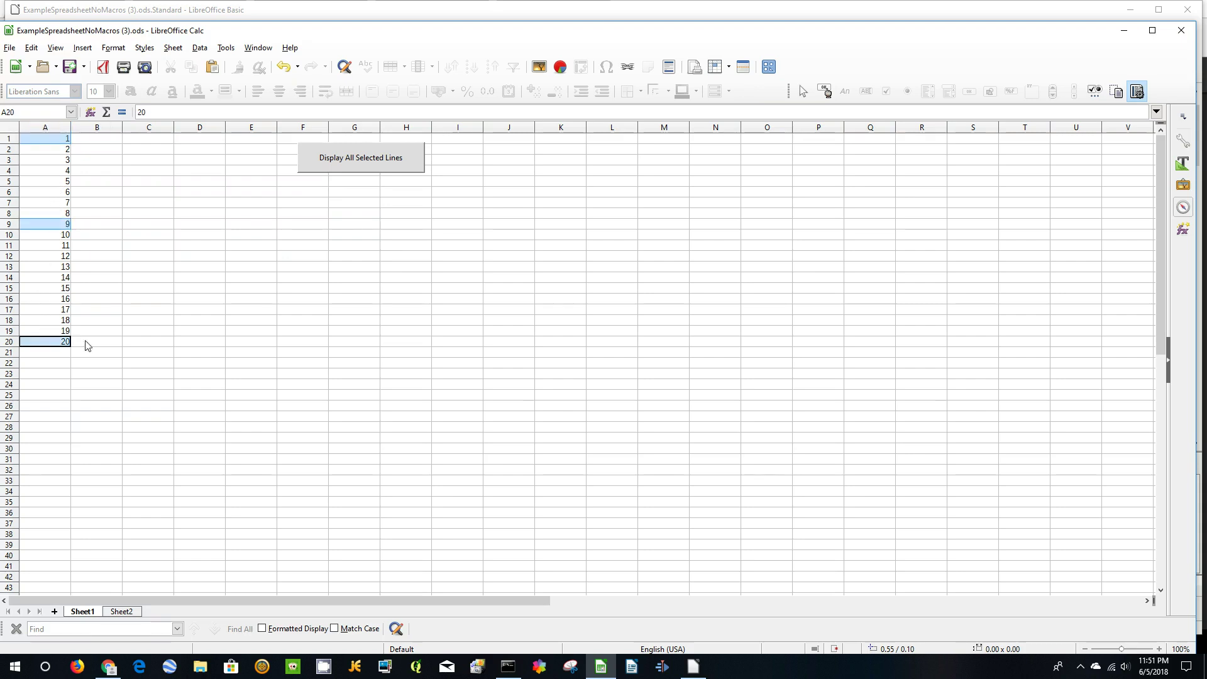
Test the Display All Selected Lines button on the selected cells and dismiss each selected-row message.
{"action": "left_click", "coordinate": [359, 161]}
{"action": "left_click", "coordinate": [572, 355]}
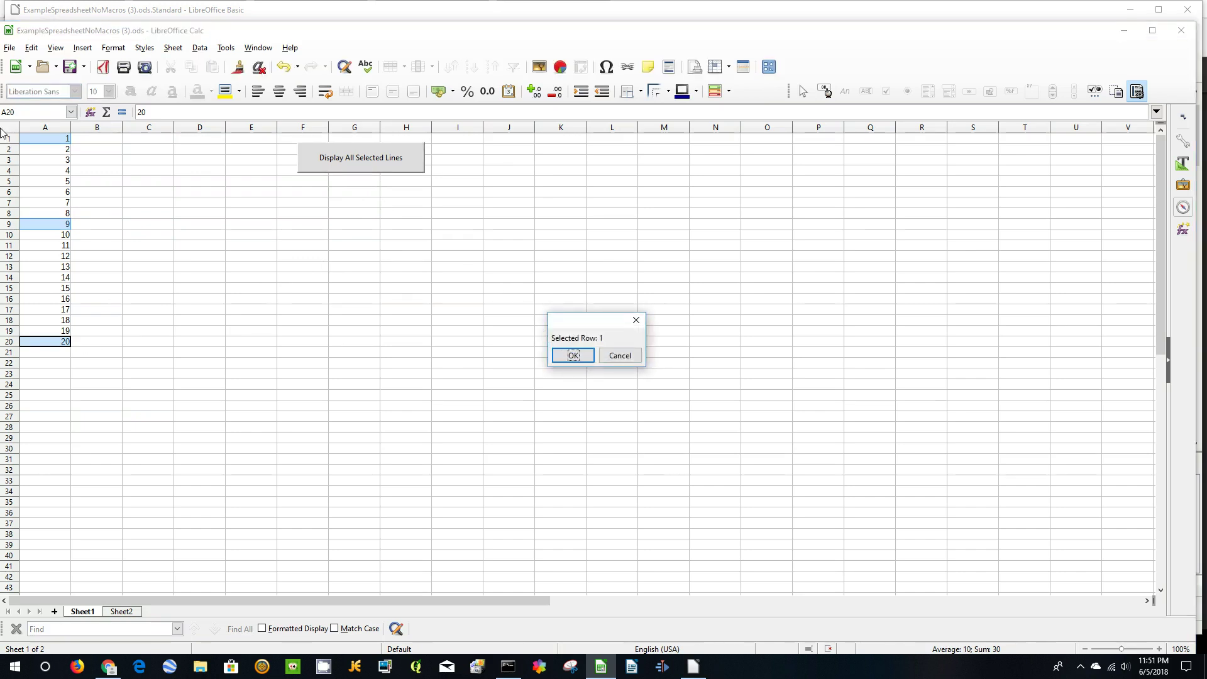
{"action": "left_click", "coordinate": [578, 359]}
{"action": "left_click", "coordinate": [578, 357]}
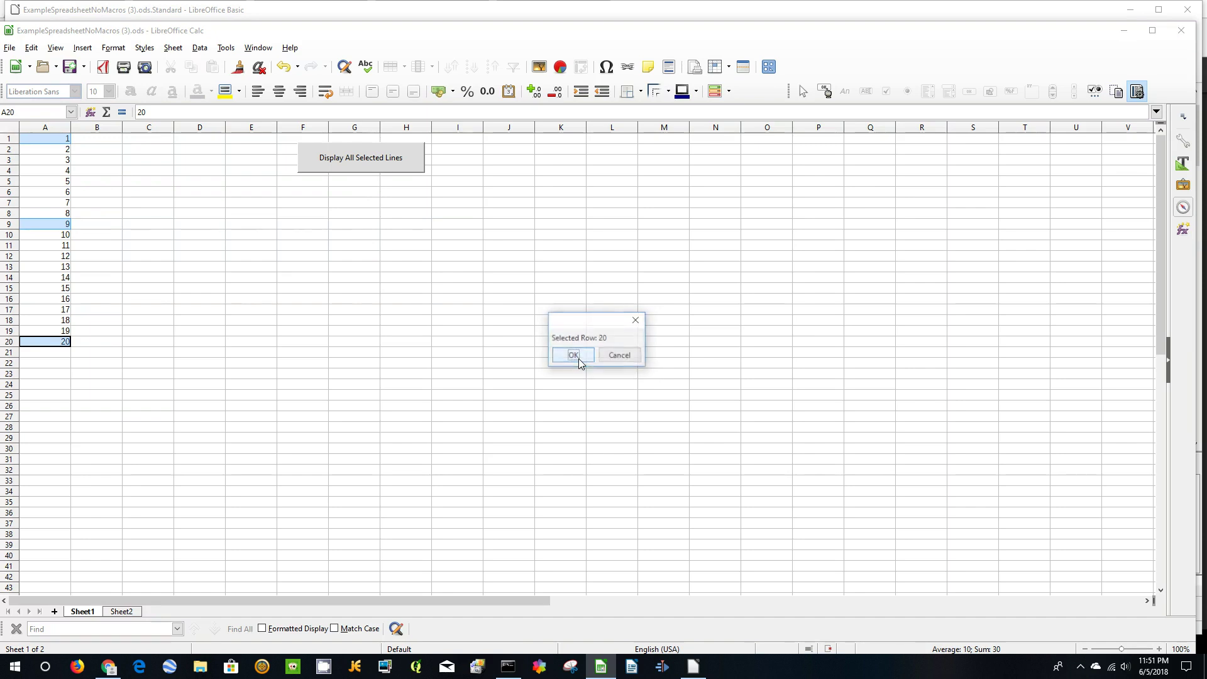
{"action": "left_click", "coordinate": [619, 355]}
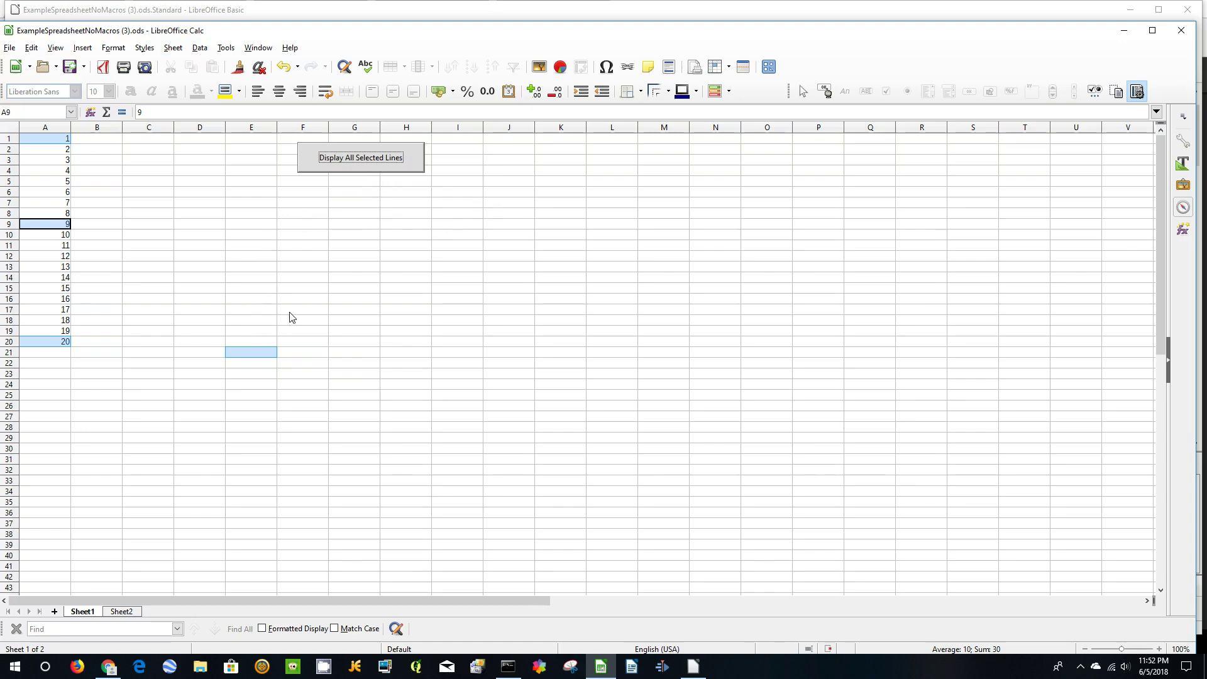
On Sheet2, enable form design mode and draw a list box about 3.16 × 1.70 below the links table, cancelling the data source wizard.
{"action": "left_click", "coordinate": [121, 611]}
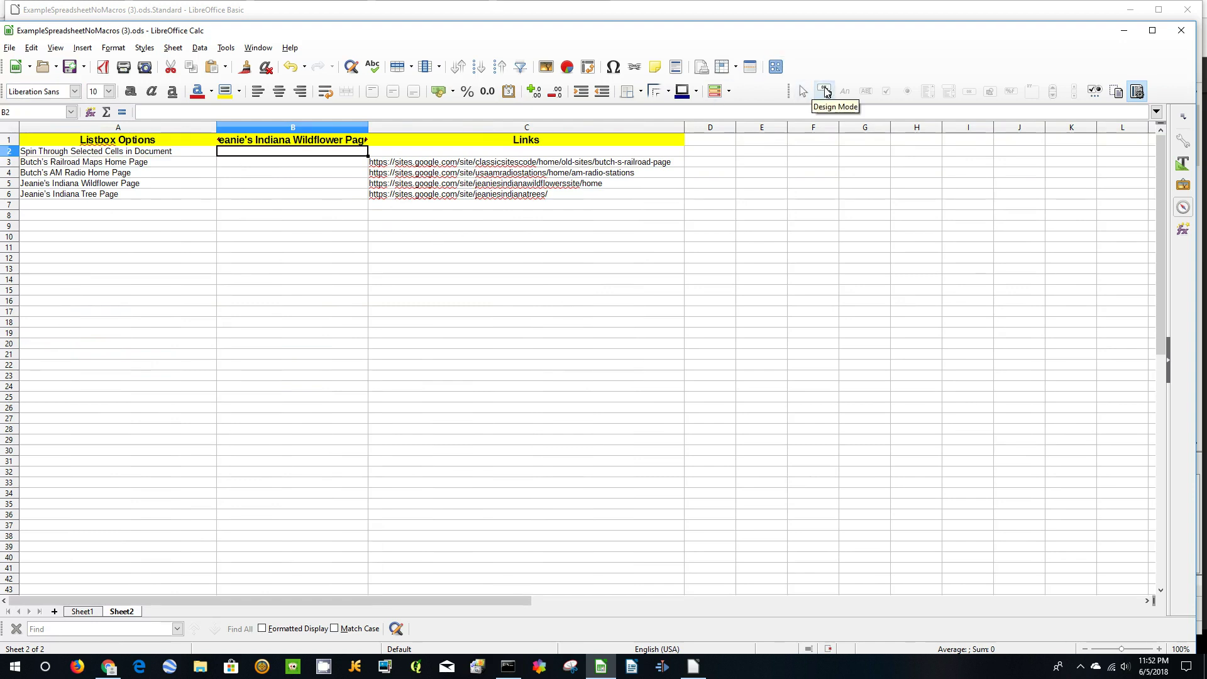
{"action": "left_click", "coordinate": [825, 92]}
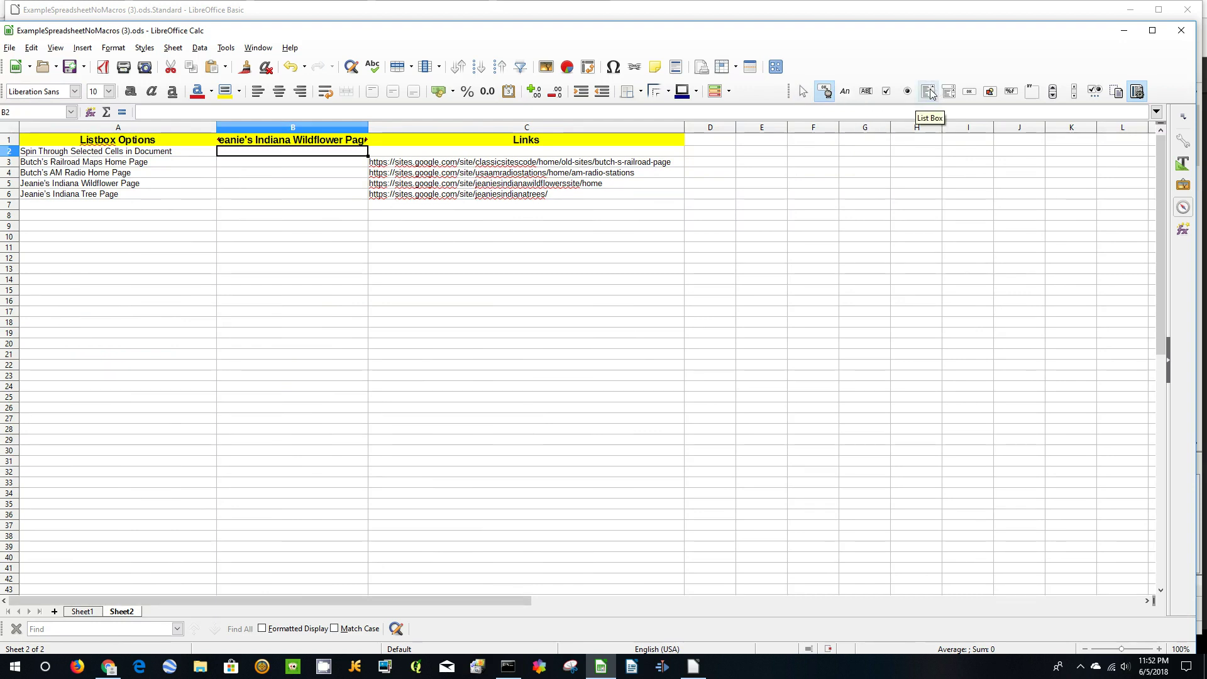
{"action": "left_click", "coordinate": [929, 92]}
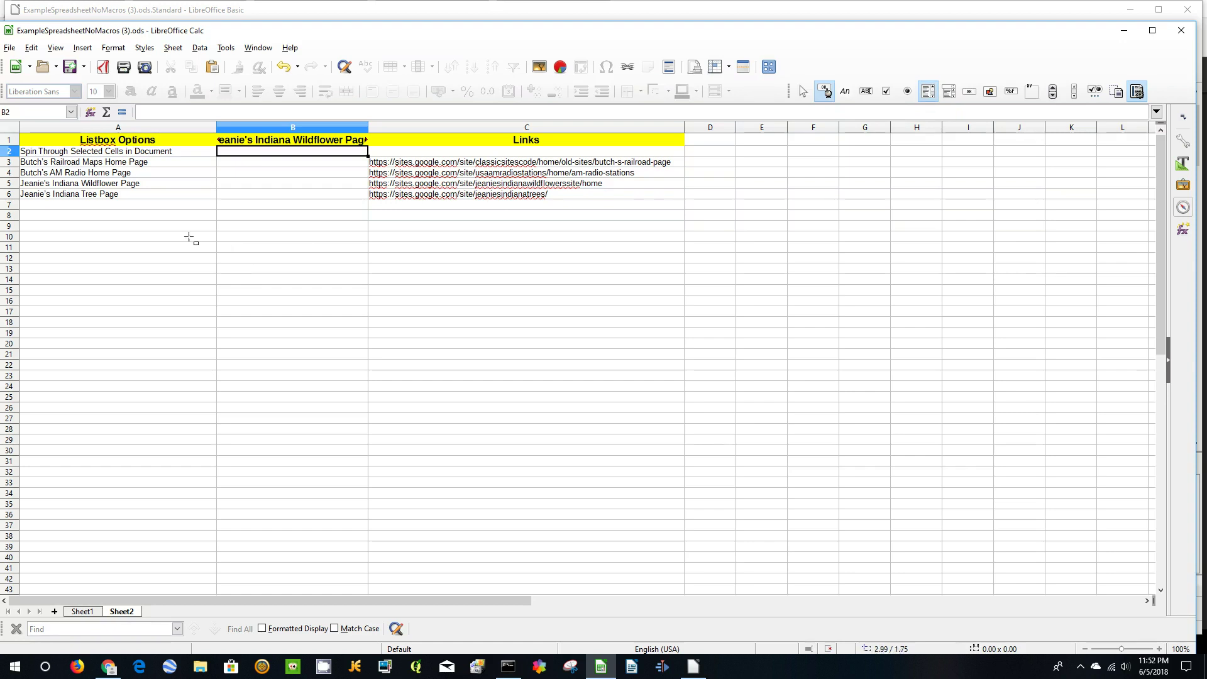
{"action": "left_click_drag", "start_coordinate": [313, 234], "coordinate": [498, 337]}
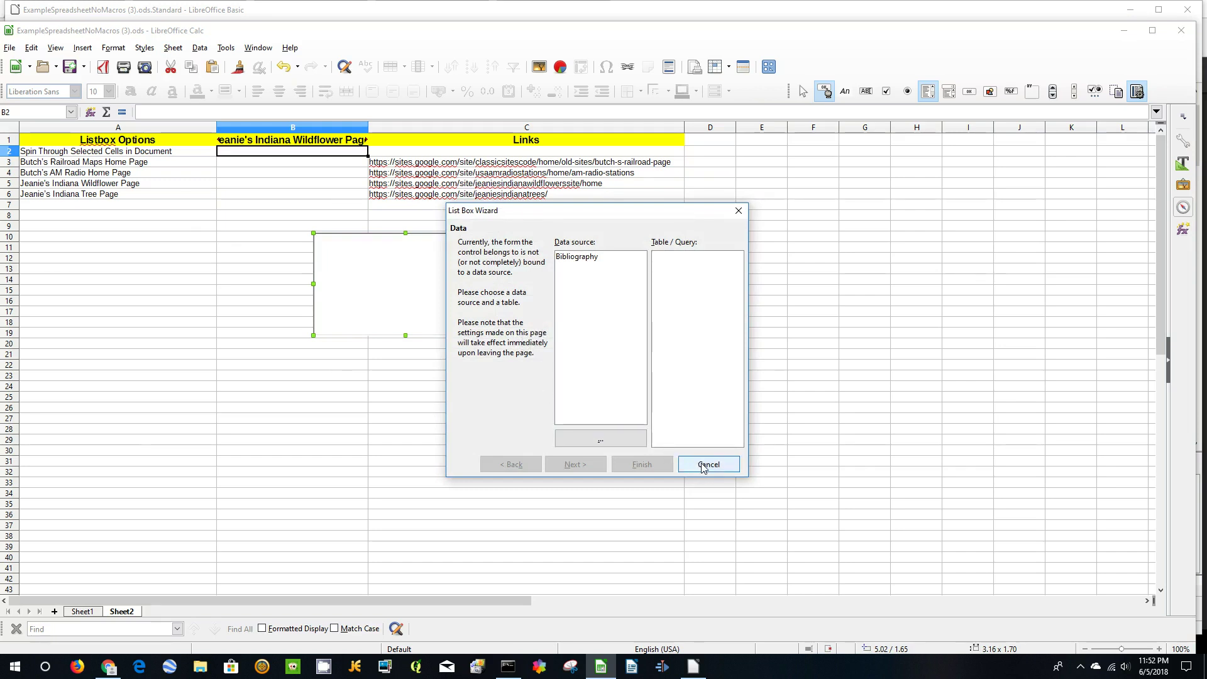
{"action": "left_click", "coordinate": [704, 467]}
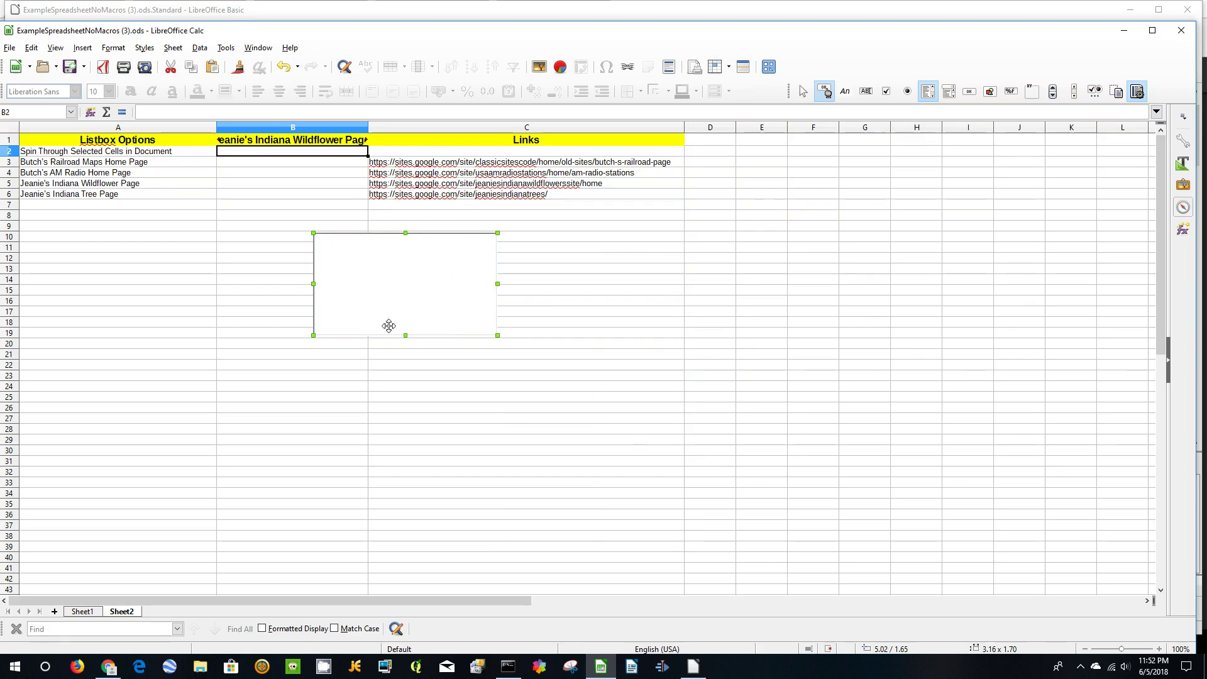
Assign the DetermineOptionChosen macro from the document's Standard Module1 to the list box's Changed event.
{"action": "right_click", "coordinate": [402, 286]}
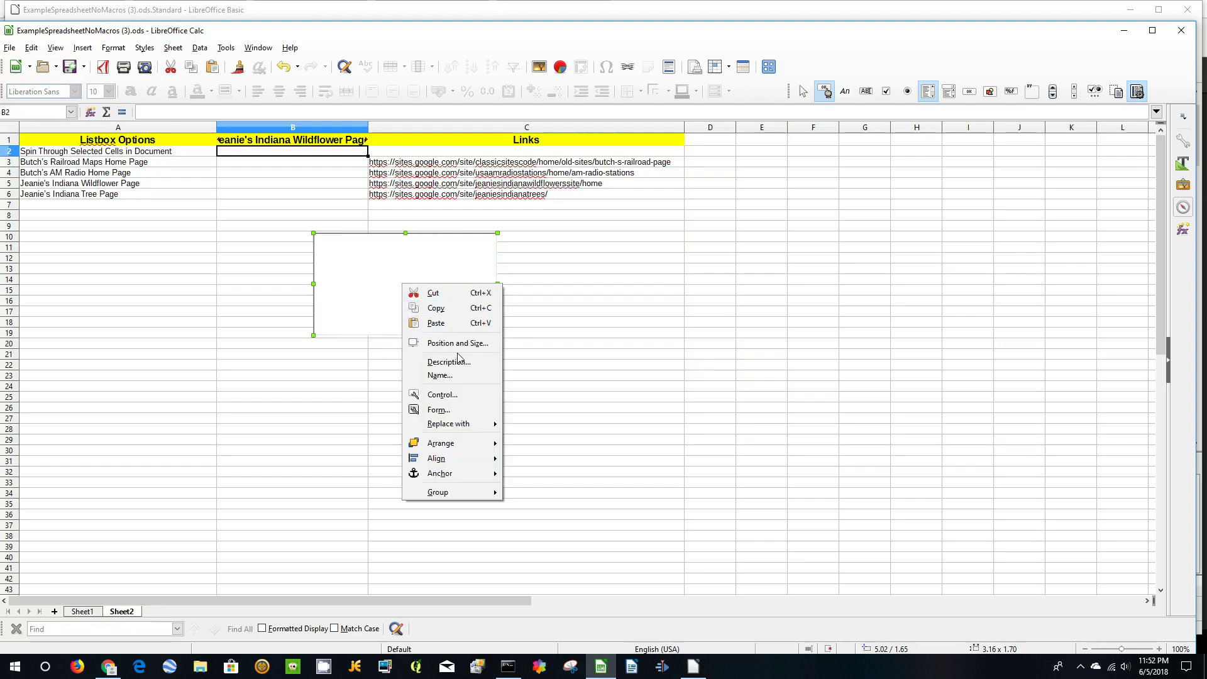
{"action": "left_click", "coordinate": [456, 396]}
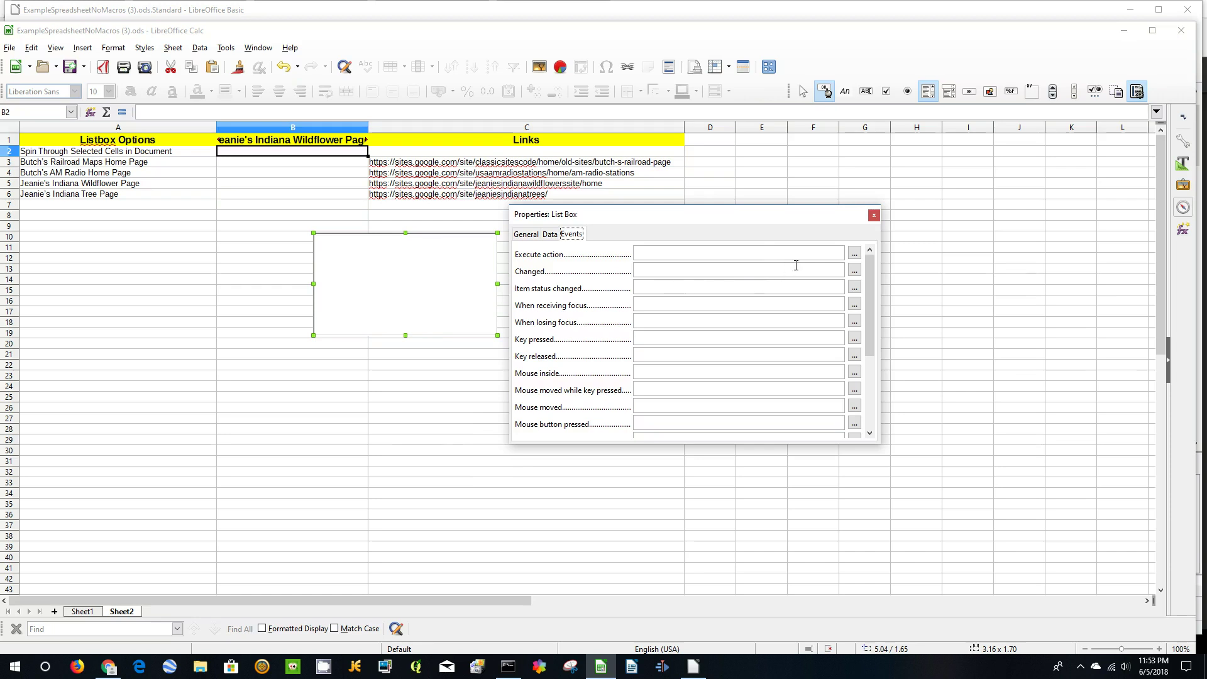
{"action": "left_click", "coordinate": [855, 270]}
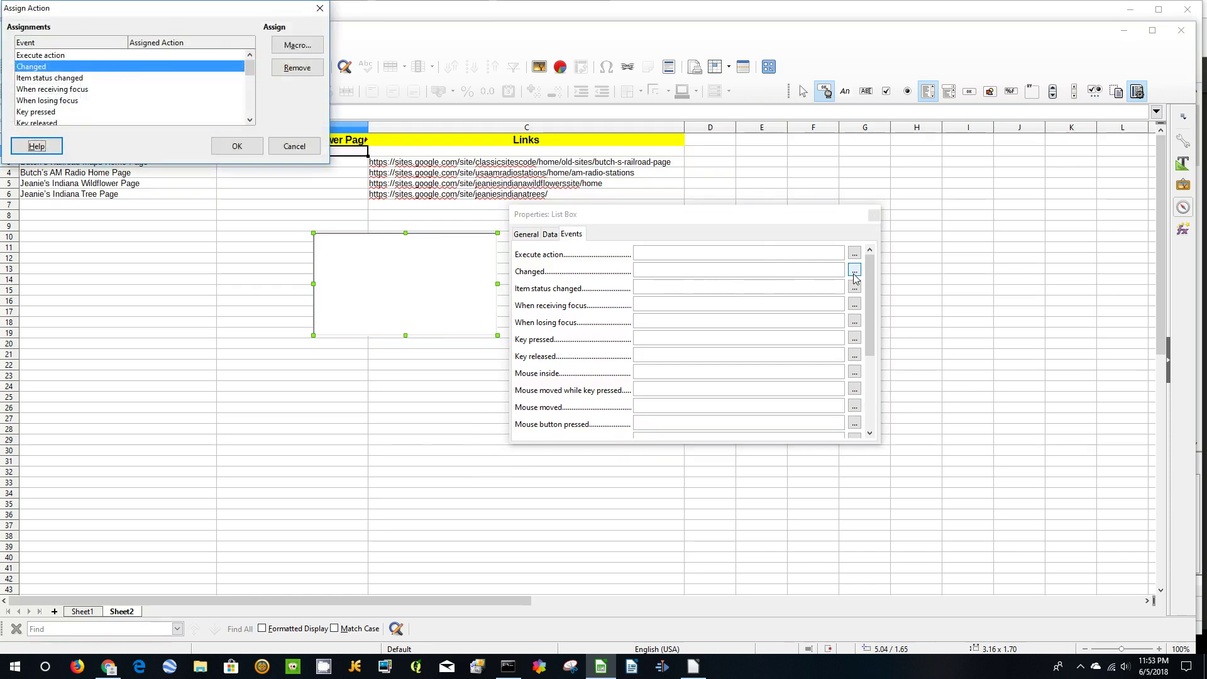
{"action": "left_click", "coordinate": [290, 46]}
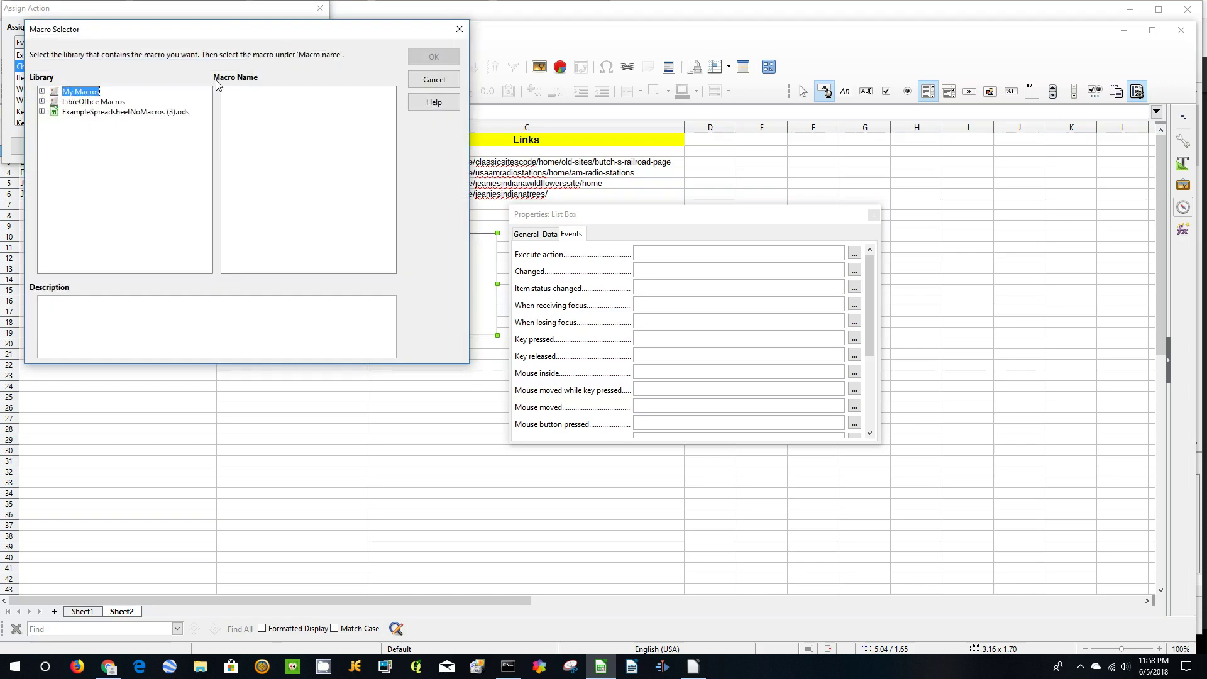
{"action": "left_click", "coordinate": [42, 111]}
{"action": "left_click", "coordinate": [54, 122]}
{"action": "left_click", "coordinate": [80, 133]}
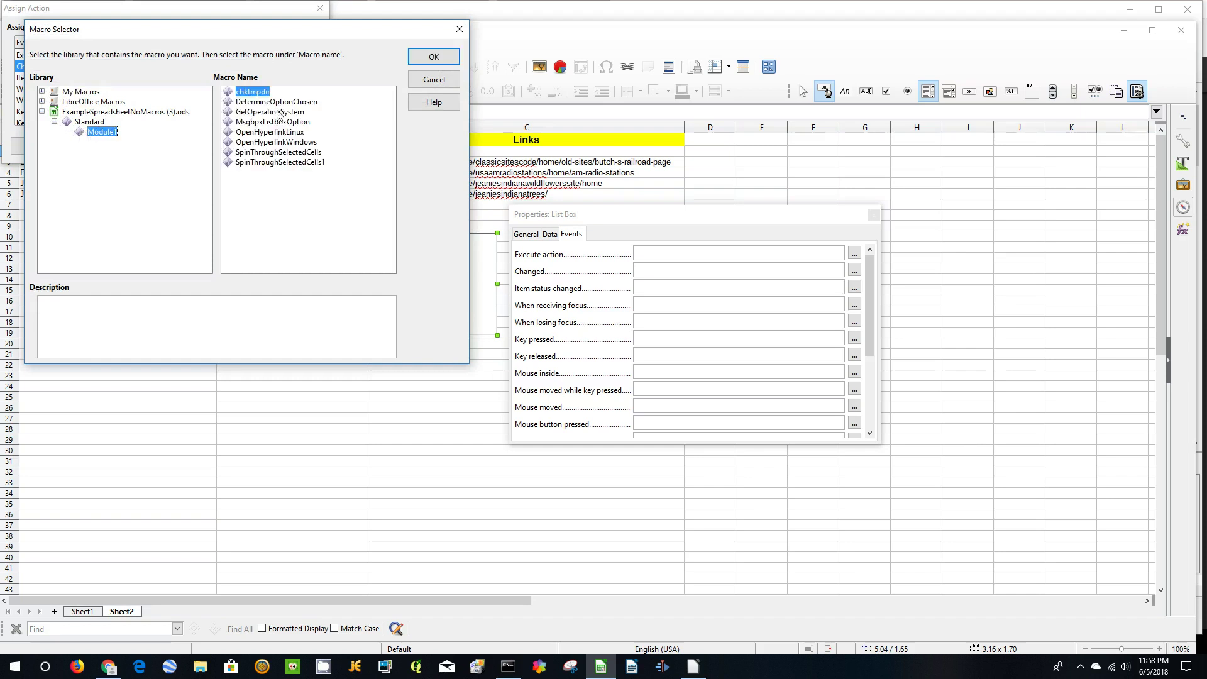
{"action": "left_click", "coordinate": [308, 103]}
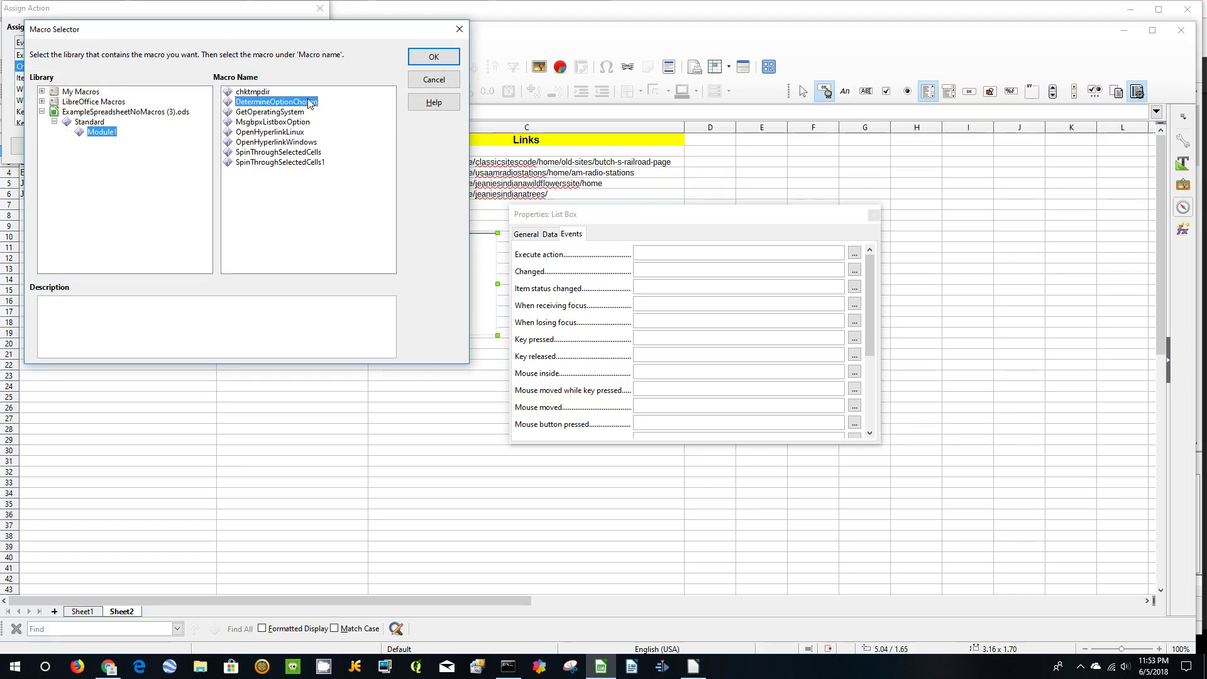
{"action": "left_click", "coordinate": [428, 57]}
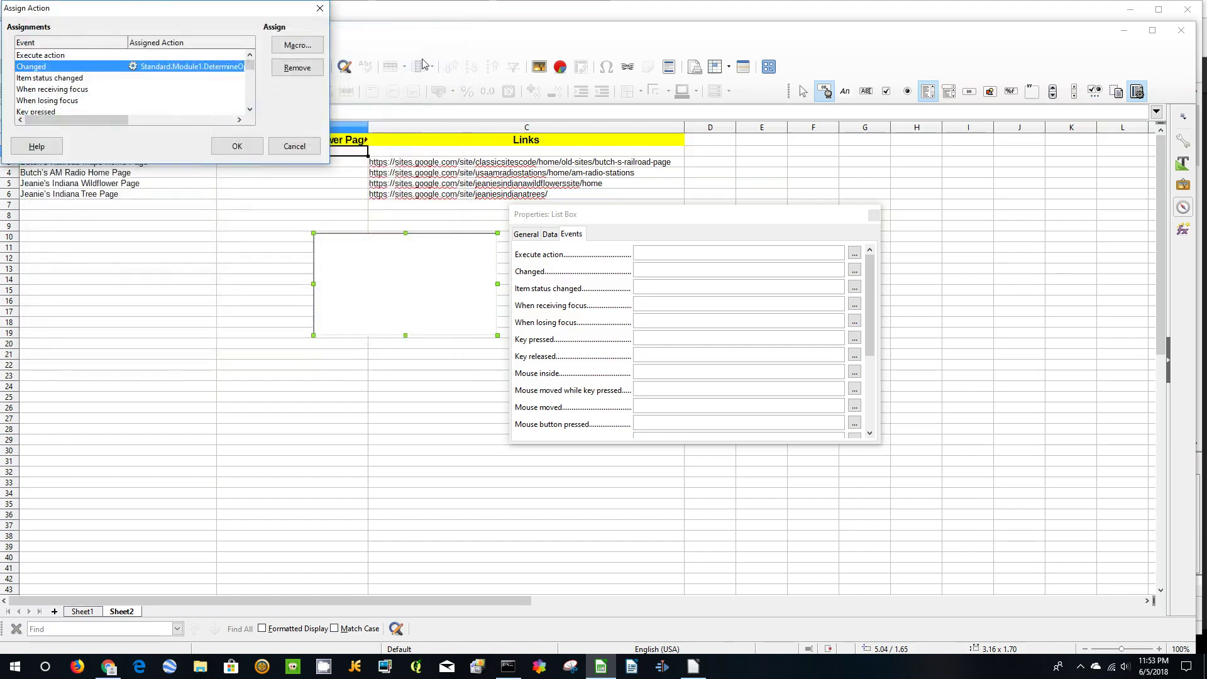
{"action": "left_click", "coordinate": [237, 147]}
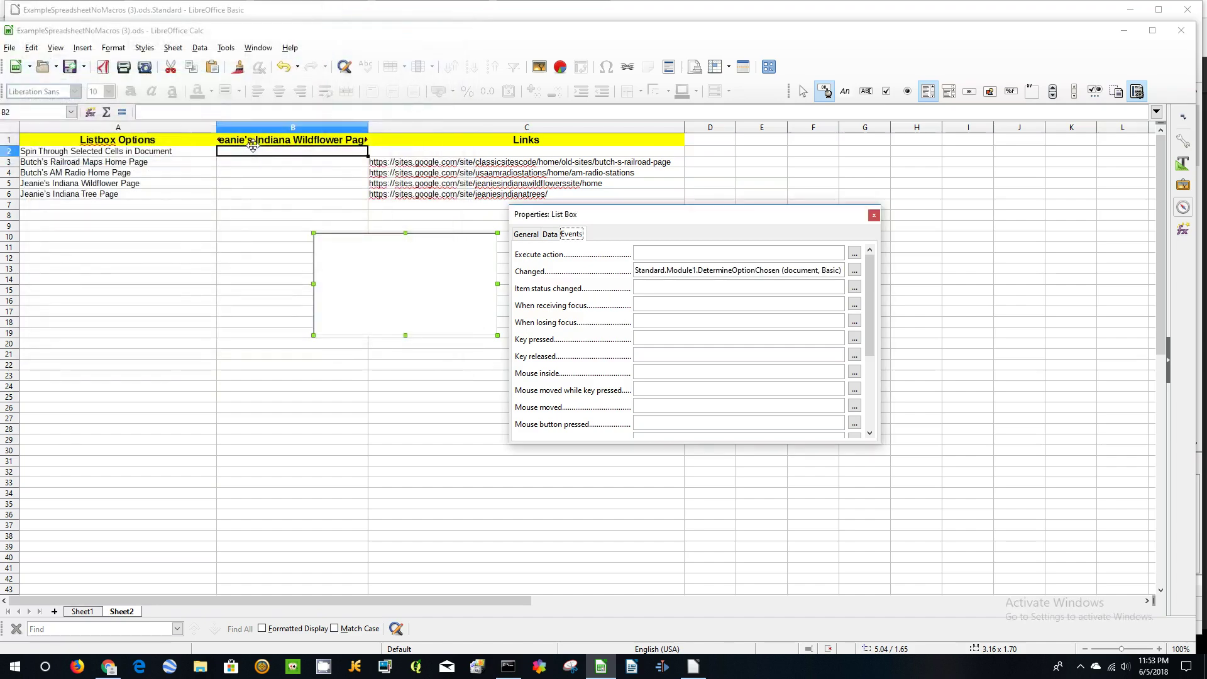
Set the list box's linked cell to B1 and its source cell range to column A from A1 through the last option.
{"action": "left_click", "coordinate": [551, 235]}
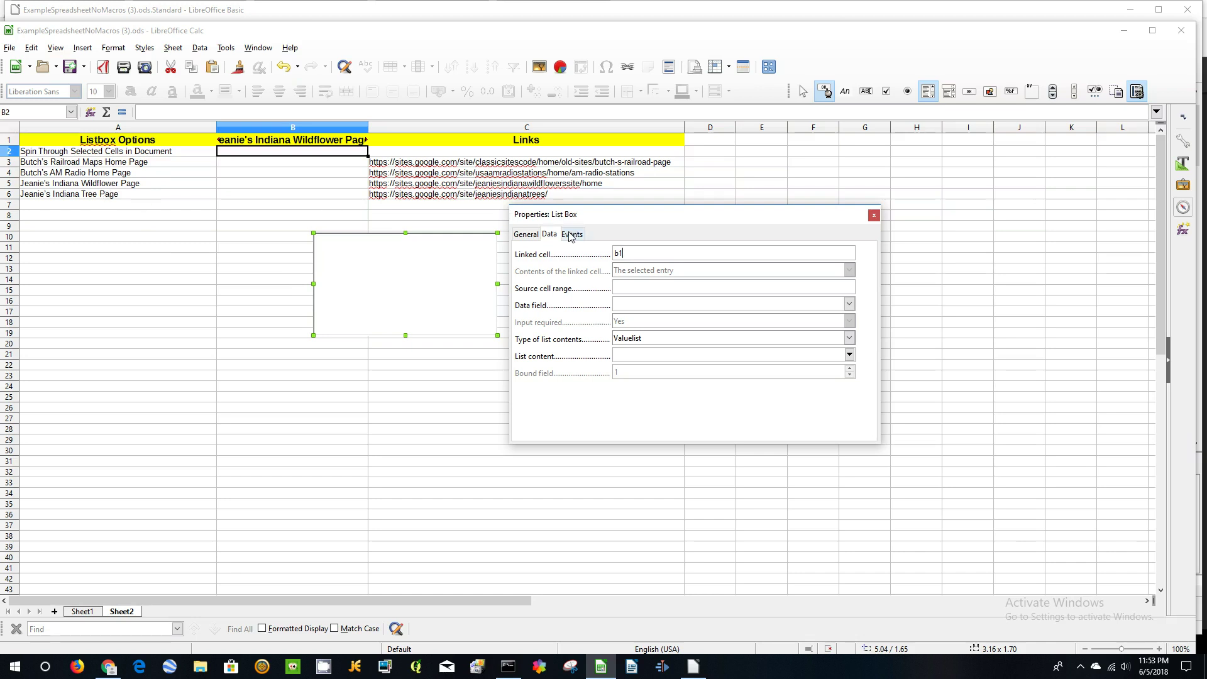
{"action": "left_click", "coordinate": [627, 291]}
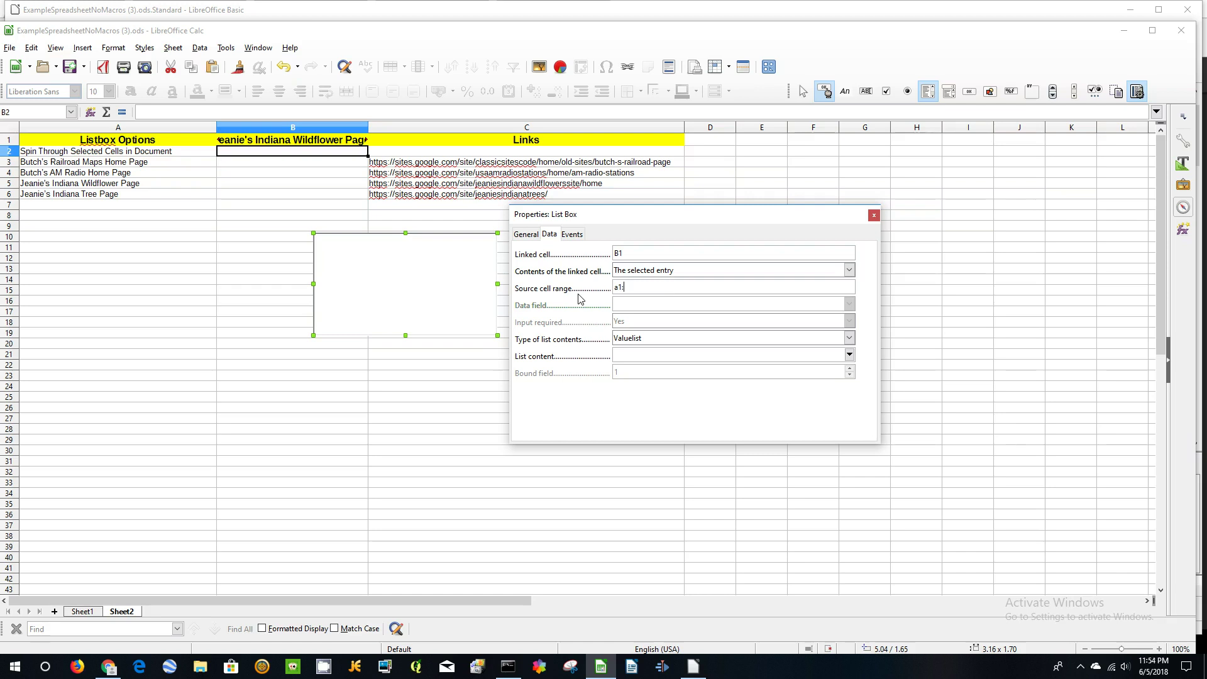
{"action": "key", "text": "Return"}
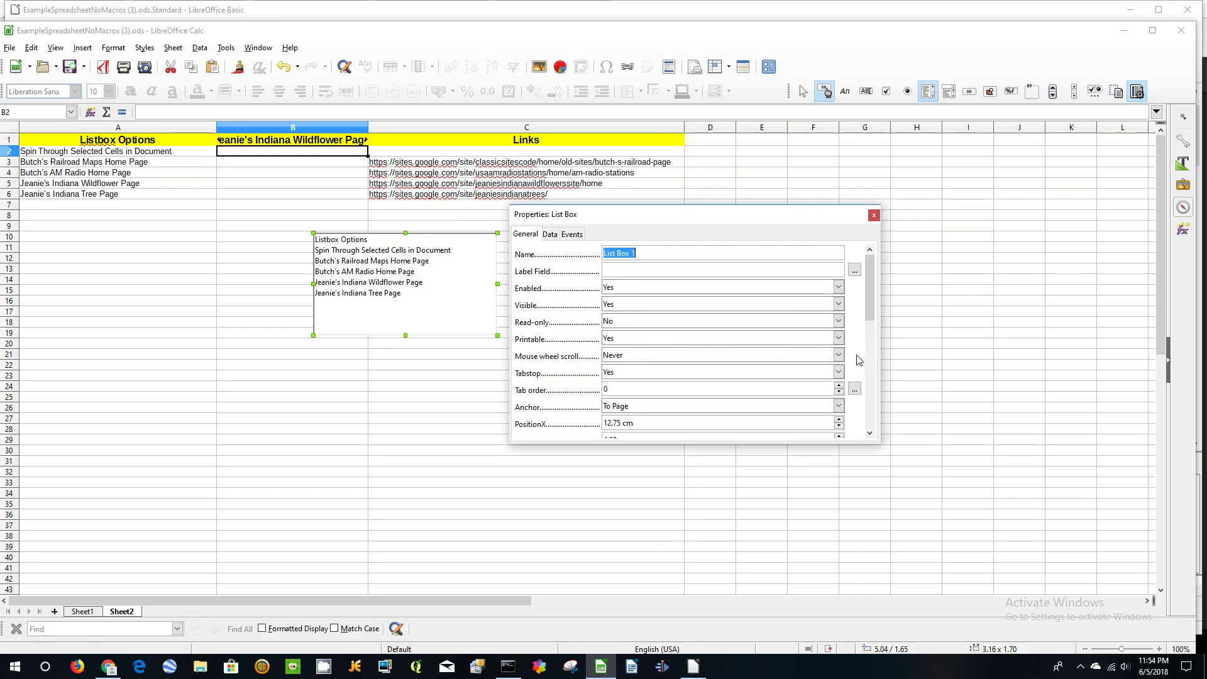
Set the list box's background color to Gold.
{"action": "left_click_drag", "start_coordinate": [868, 307], "coordinate": [874, 342]}
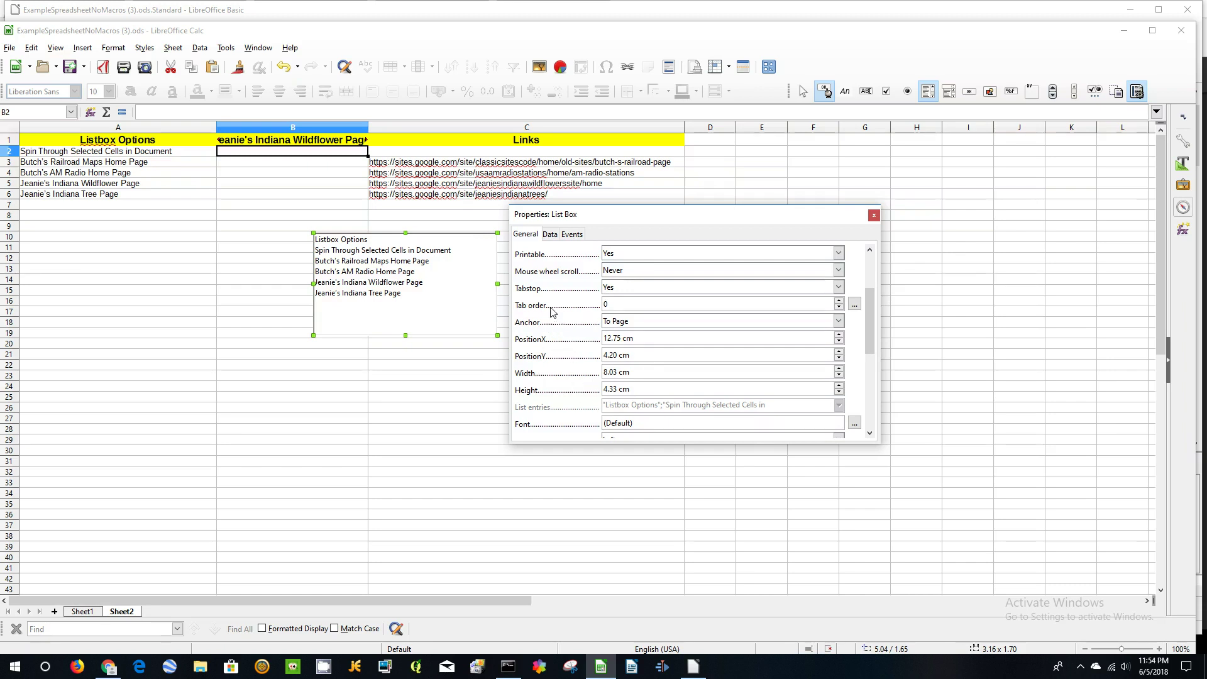
{"action": "scroll", "coordinate": [551, 295], "scroll_direction": "down", "scroll_amount": 5}
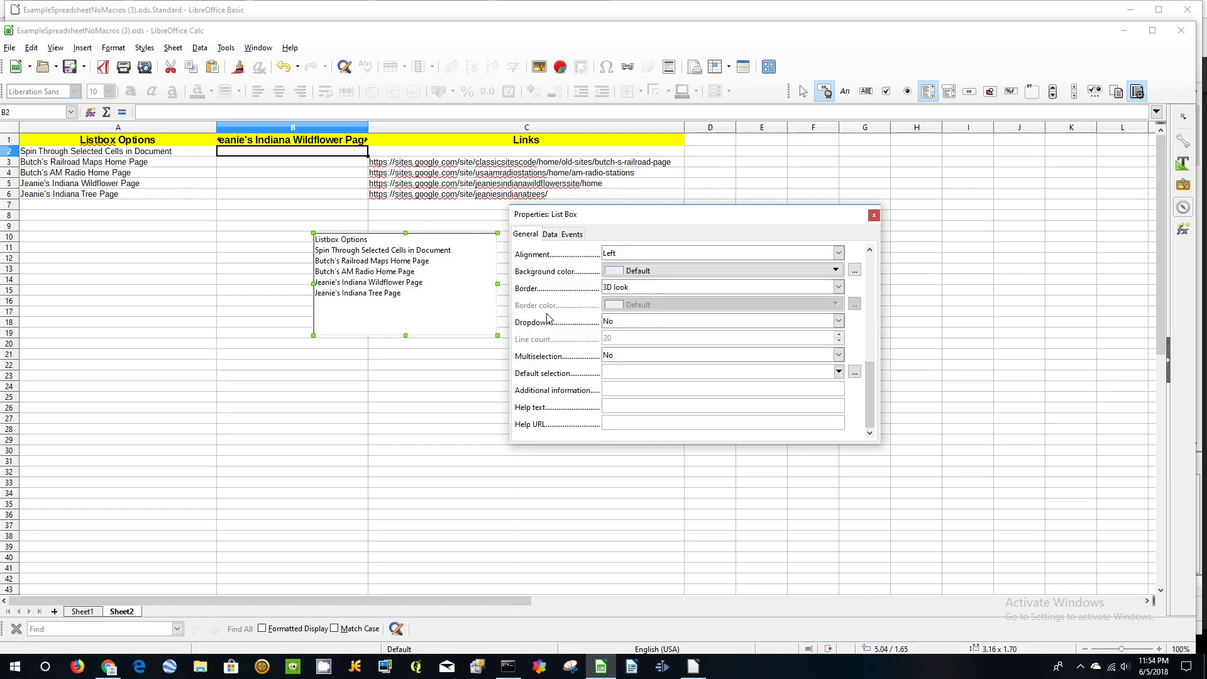
{"action": "left_click", "coordinate": [639, 274]}
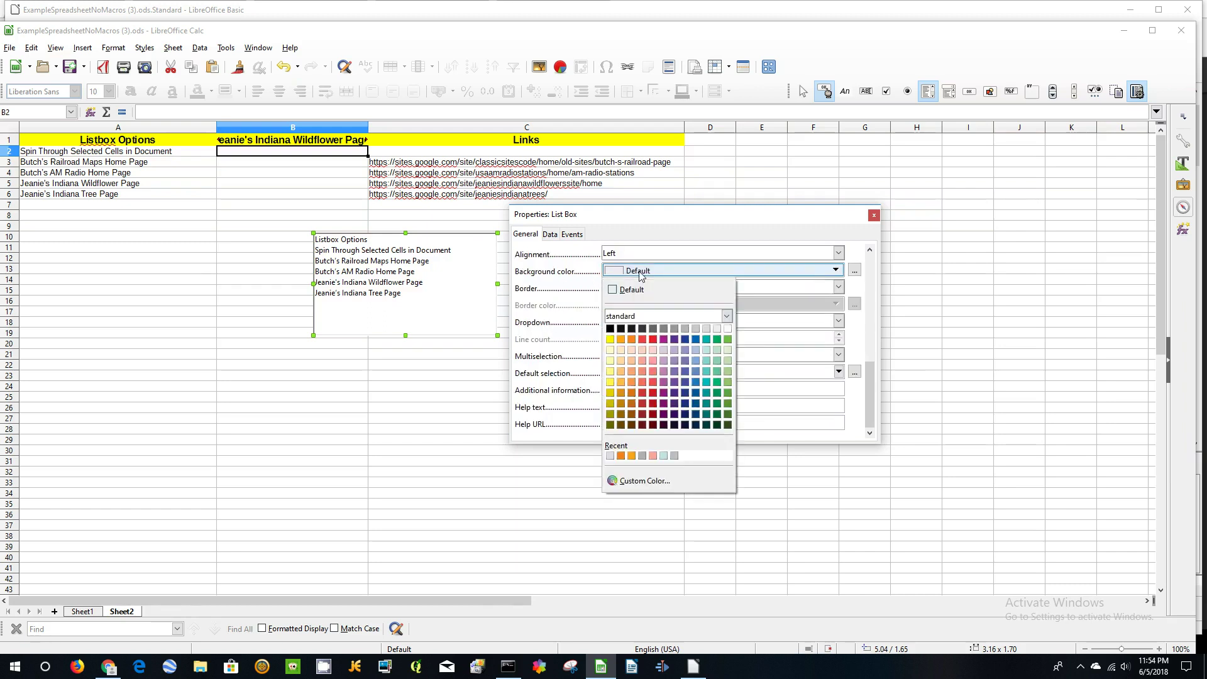
{"action": "left_click", "coordinate": [625, 343]}
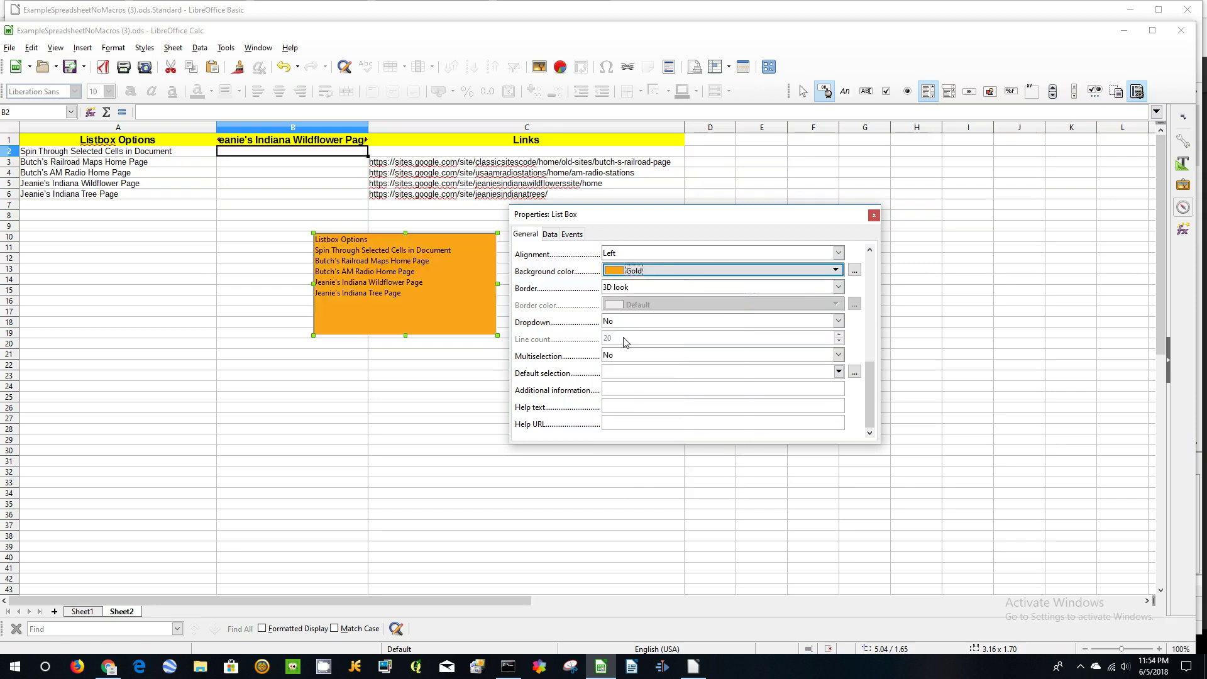
Shrink the list box around its entries to about 2.69 × 1.21 and turn off form design mode.
{"action": "left_click", "coordinate": [408, 336]}
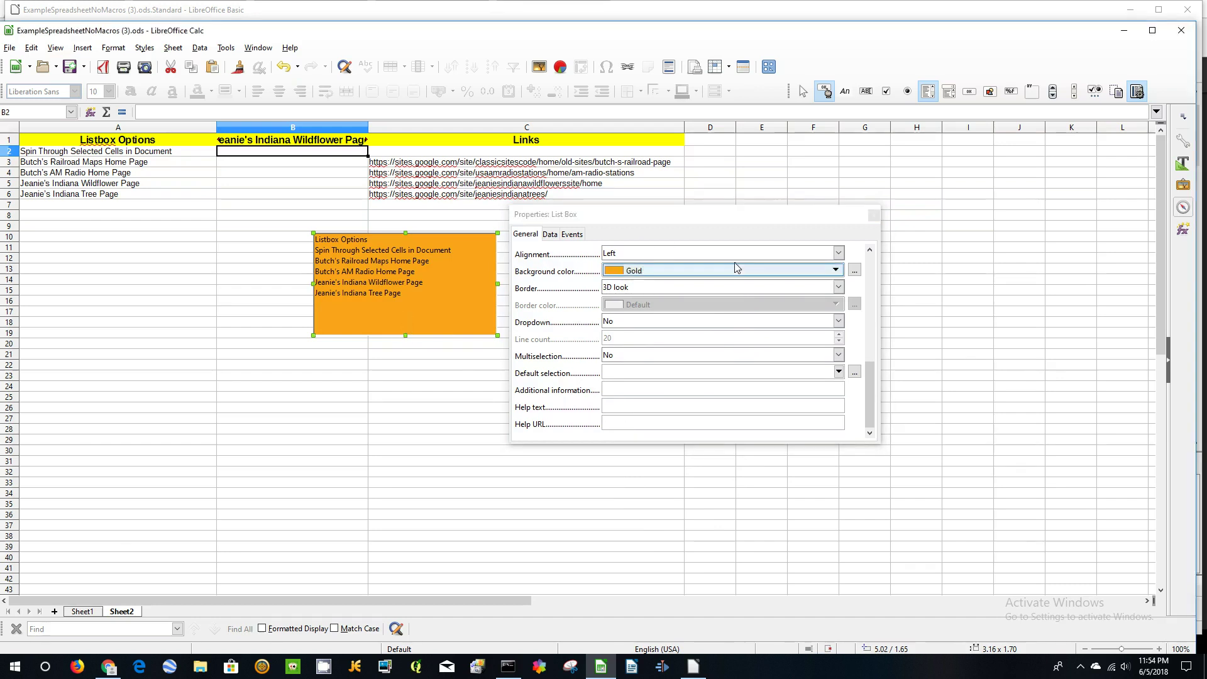
{"action": "left_click_drag", "start_coordinate": [405, 335], "coordinate": [404, 305]}
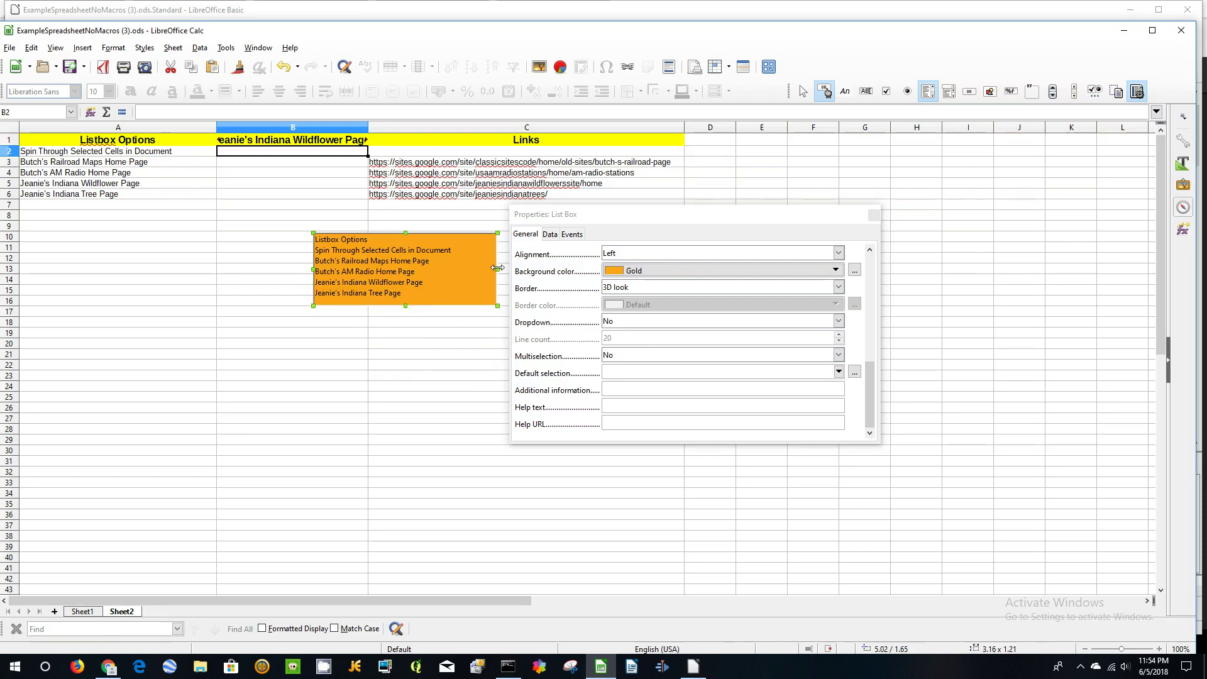
{"action": "left_click_drag", "start_coordinate": [495, 269], "coordinate": [470, 269]}
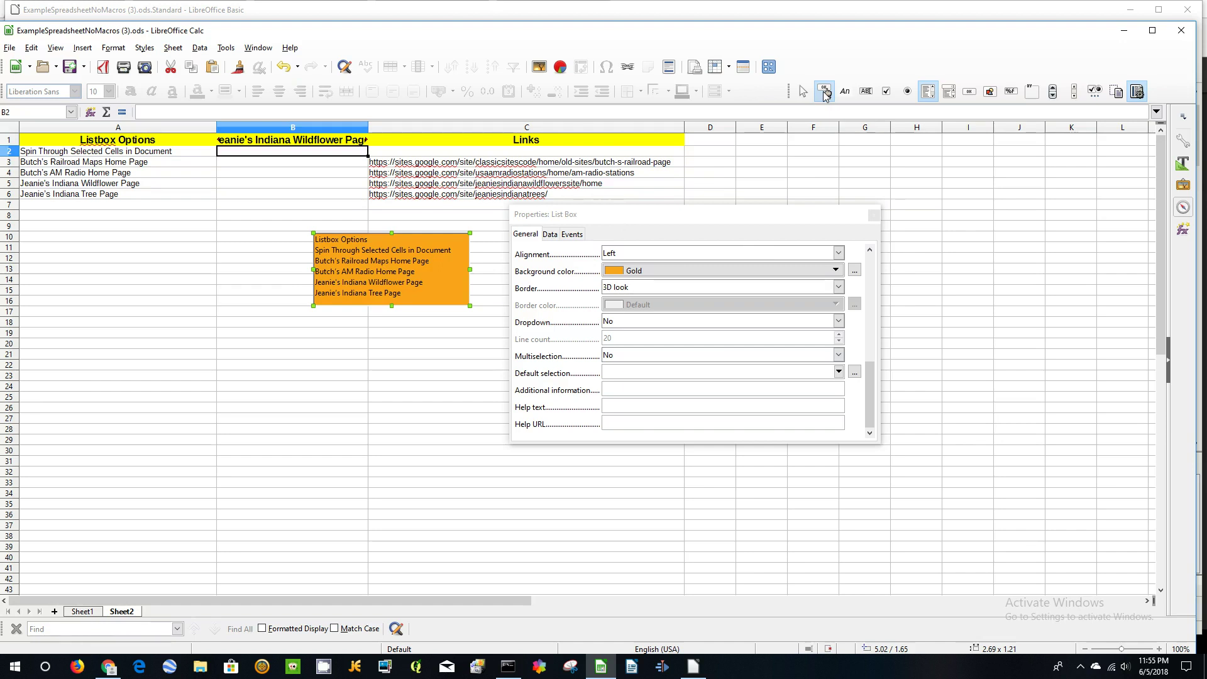
{"action": "left_click", "coordinate": [825, 93]}
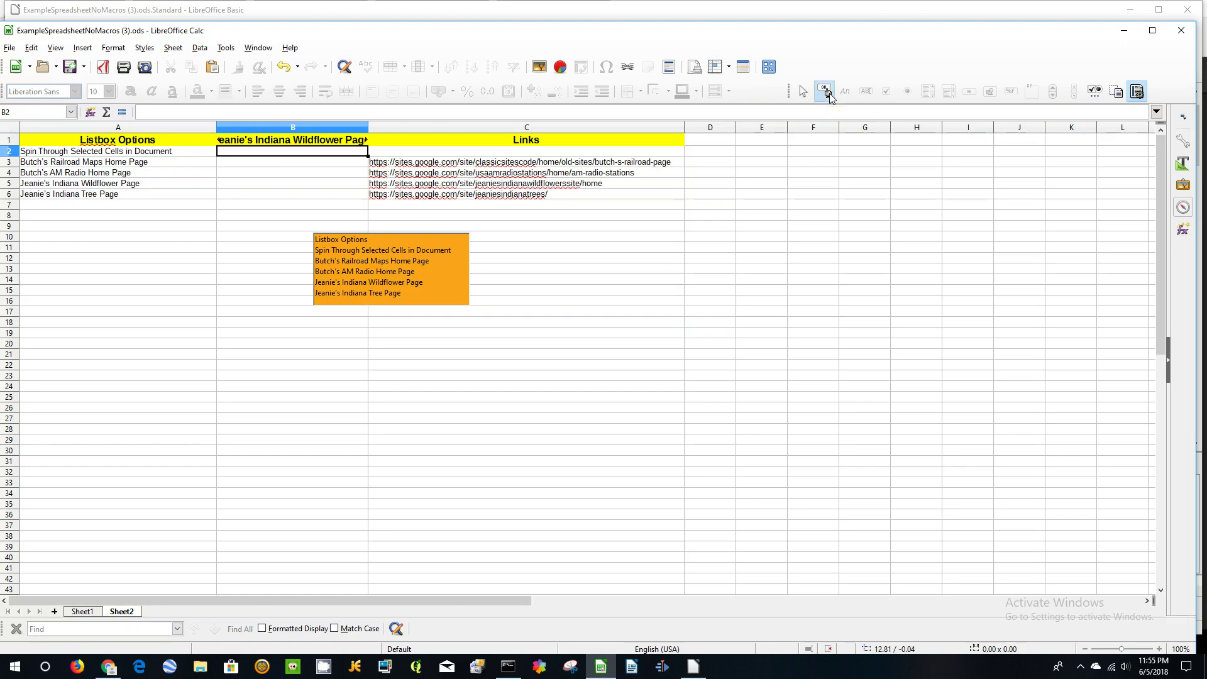
Re-enable form design mode and move the list box from Sheet2 to Sheet1, placing it beside the push button from row 3 across columns I to L.
{"action": "left_click", "coordinate": [827, 91]}
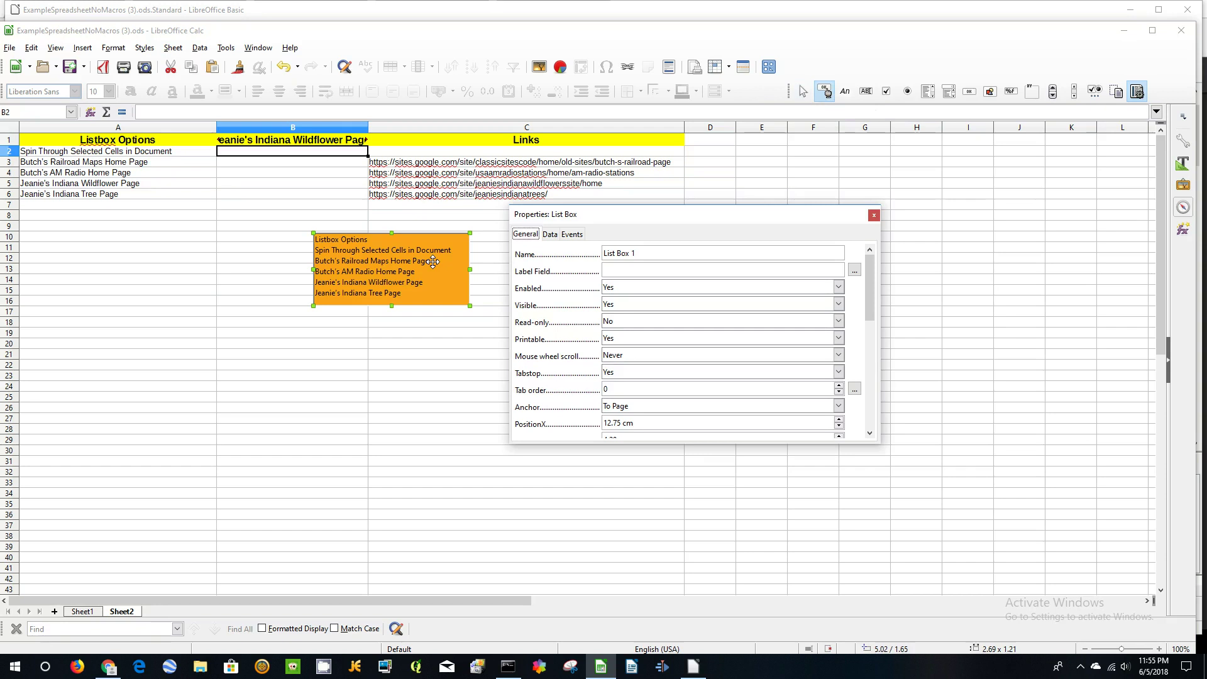
{"action": "left_click", "coordinate": [432, 262]}
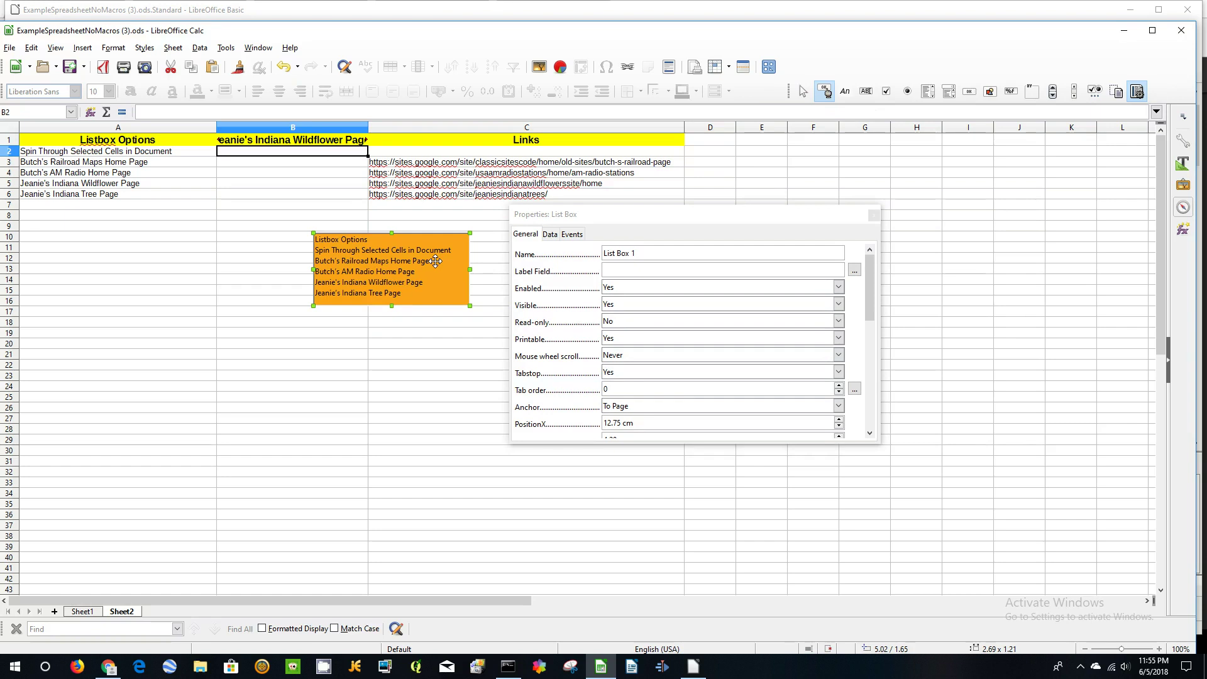
{"action": "key", "text": "Delete"}
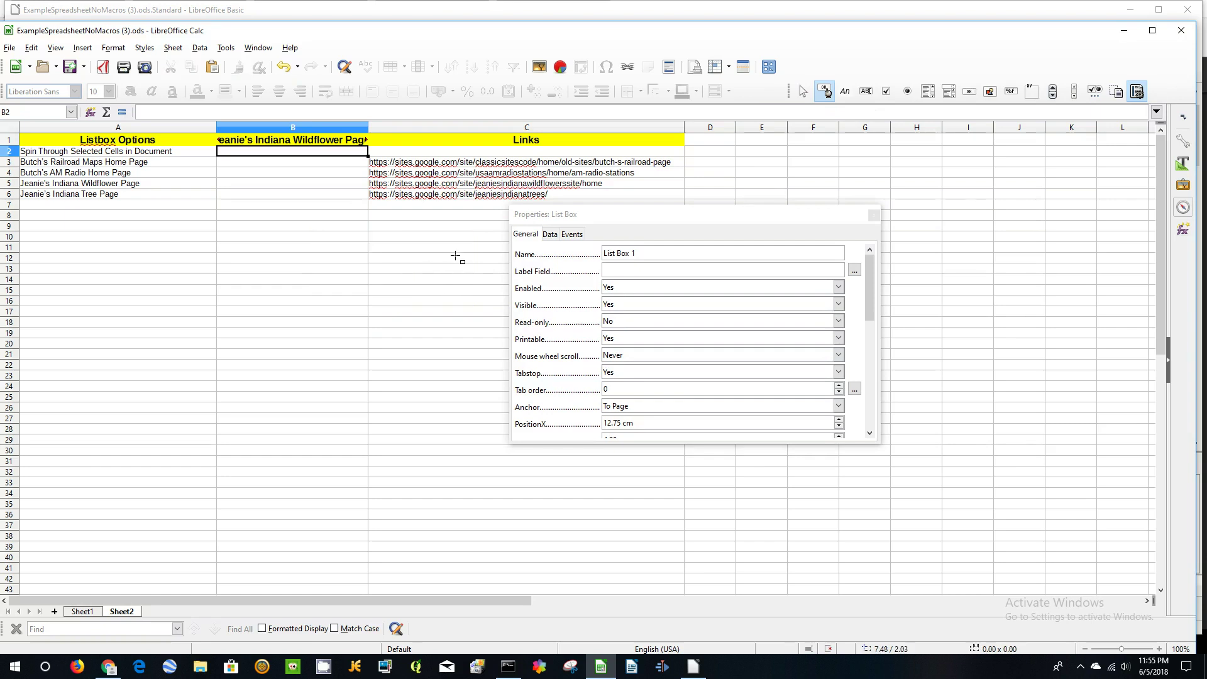
{"action": "left_click", "coordinate": [95, 615]}
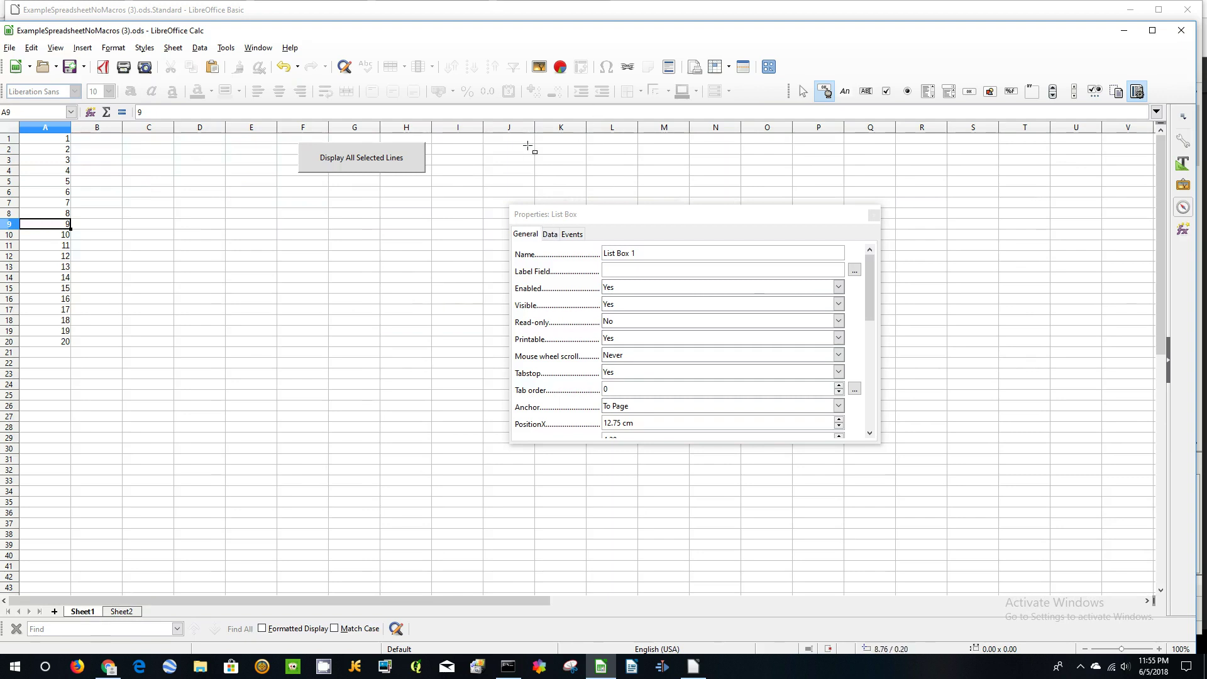
{"action": "key", "text": "Escape"}
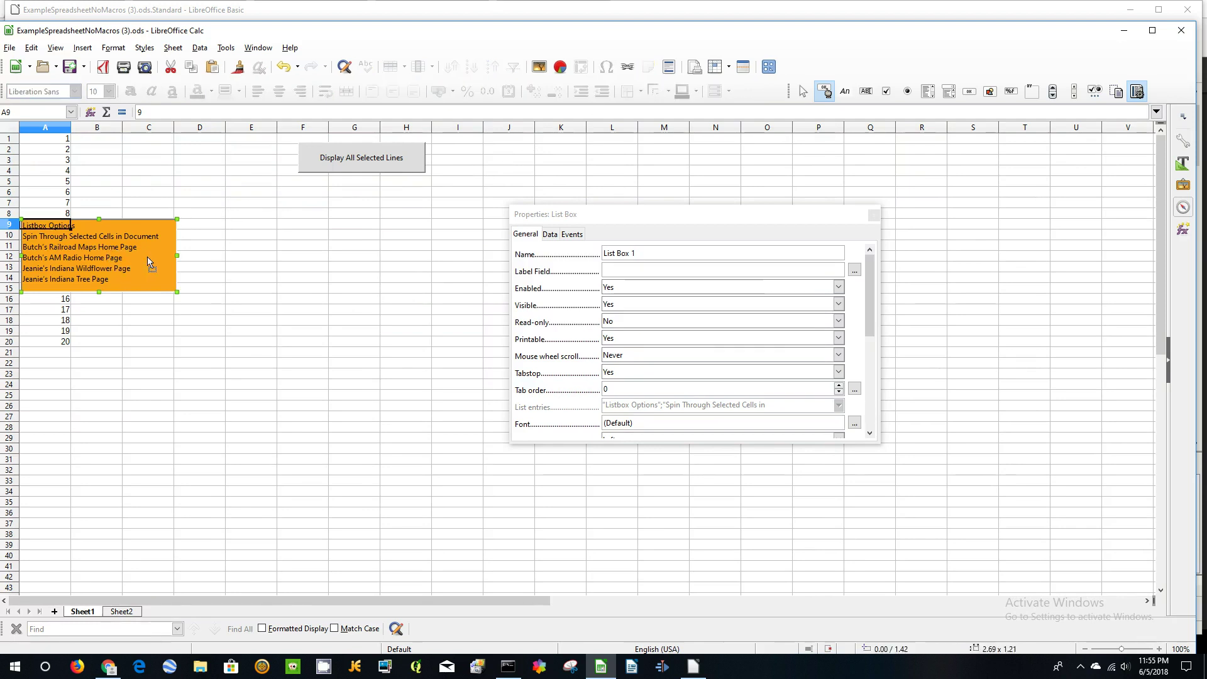
{"action": "left_click_drag", "start_coordinate": [129, 256], "coordinate": [553, 176]}
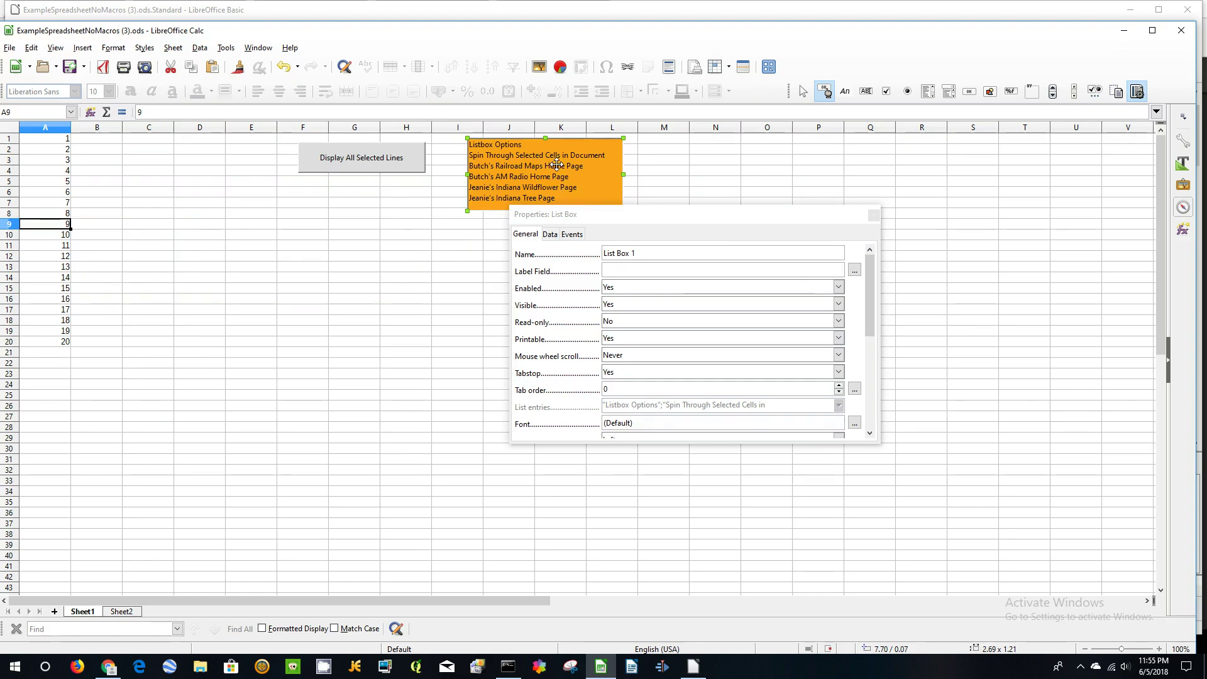
{"action": "left_click_drag", "start_coordinate": [556, 165], "coordinate": [556, 181]}
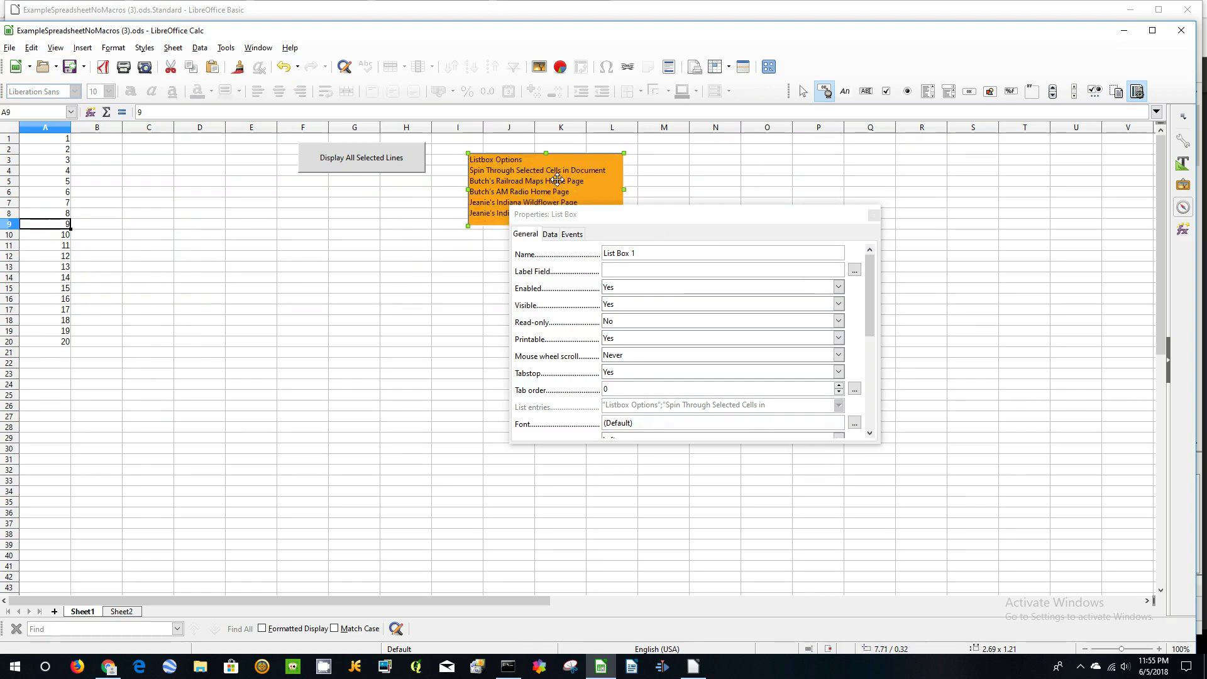
Enter Title in cell I2 above the list box and merge and center it across I2:L2.
{"action": "left_click", "coordinate": [475, 150]}
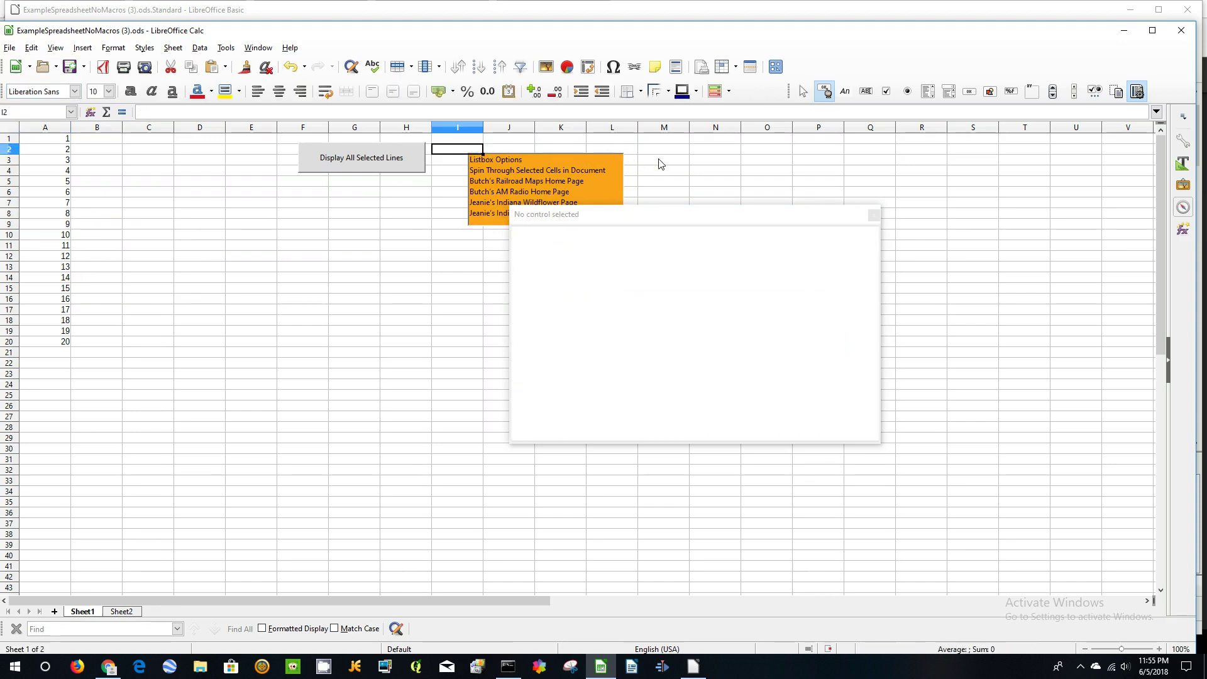
{"action": "type", "text": "Title"}
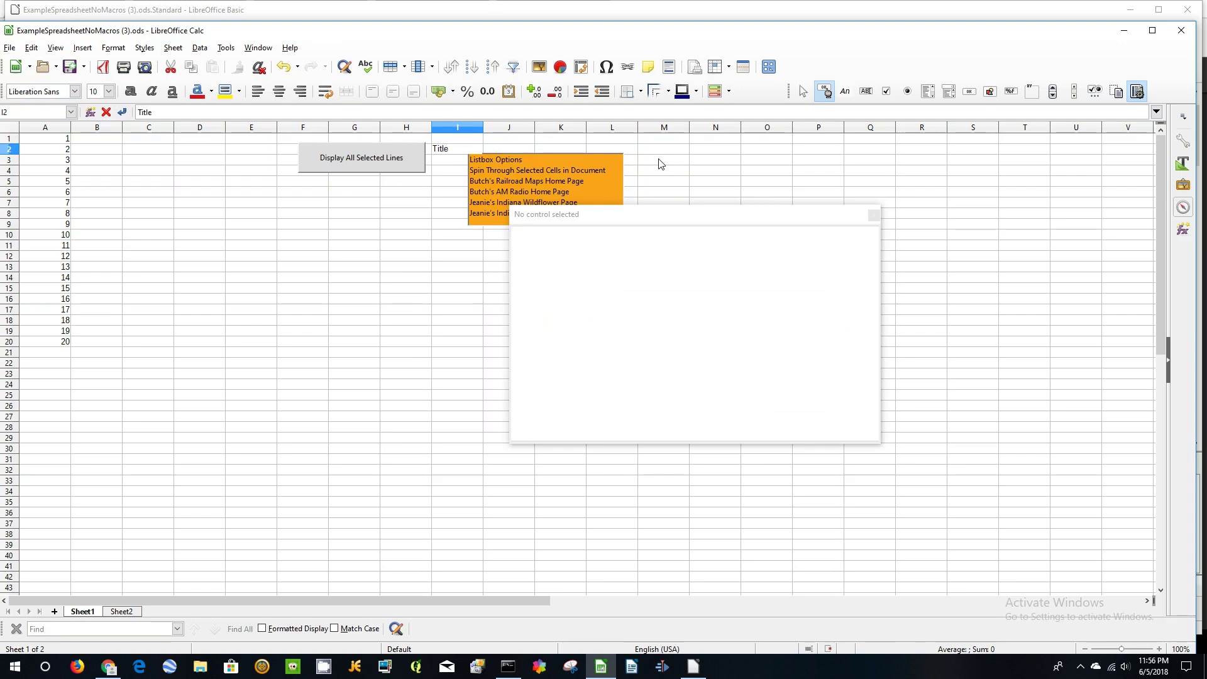
{"action": "key", "text": "shift+Right"}
{"action": "key", "text": "shift+Right"}
{"action": "key", "text": "shift+Right"}
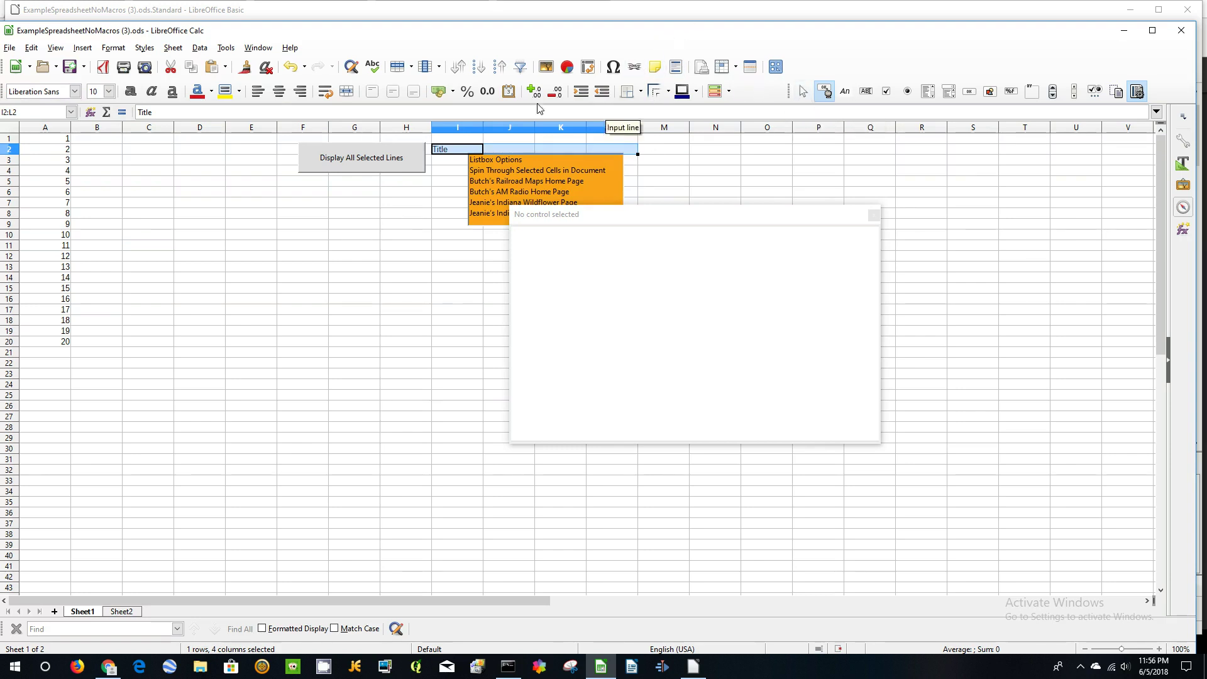
{"action": "left_click", "coordinate": [348, 92]}
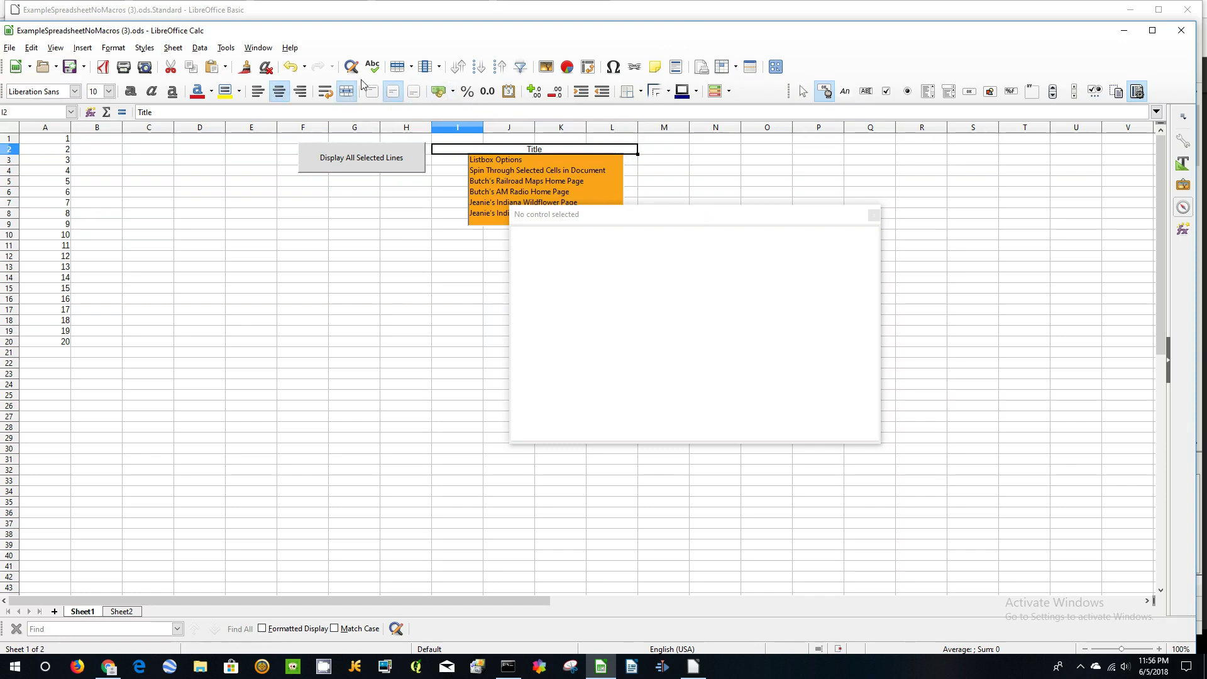
{"action": "left_click", "coordinate": [211, 93]}
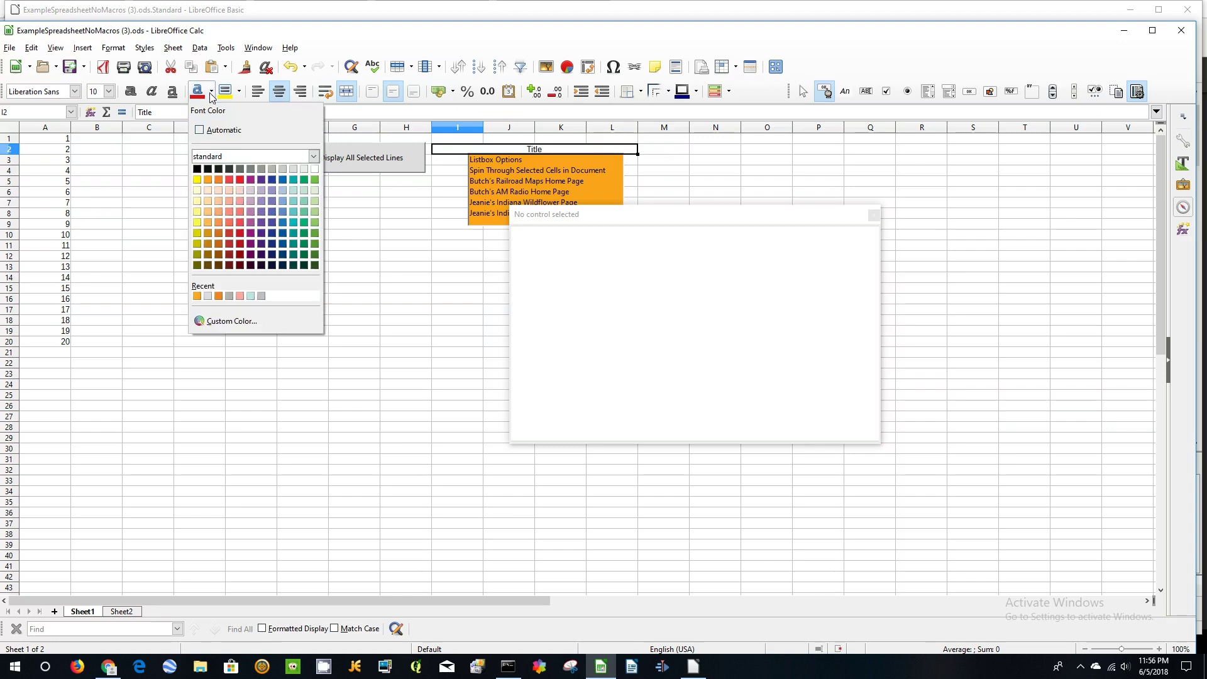
{"action": "left_click", "coordinate": [218, 180]}
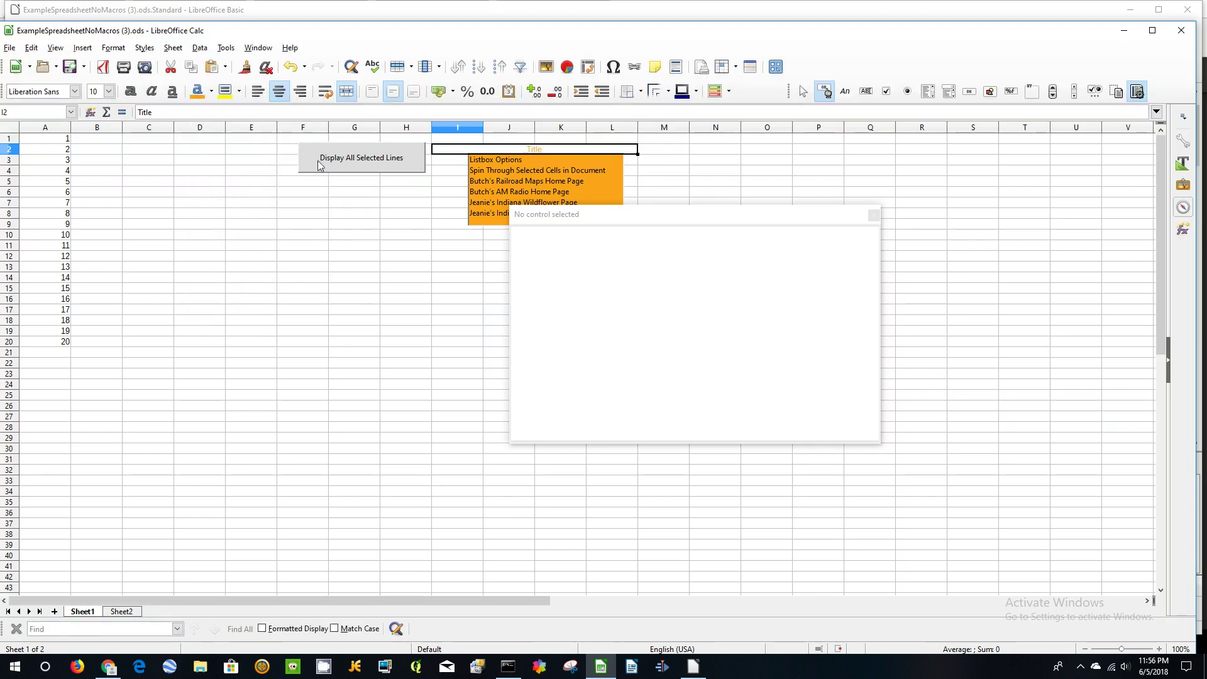
{"action": "key", "text": "ctrl+z"}
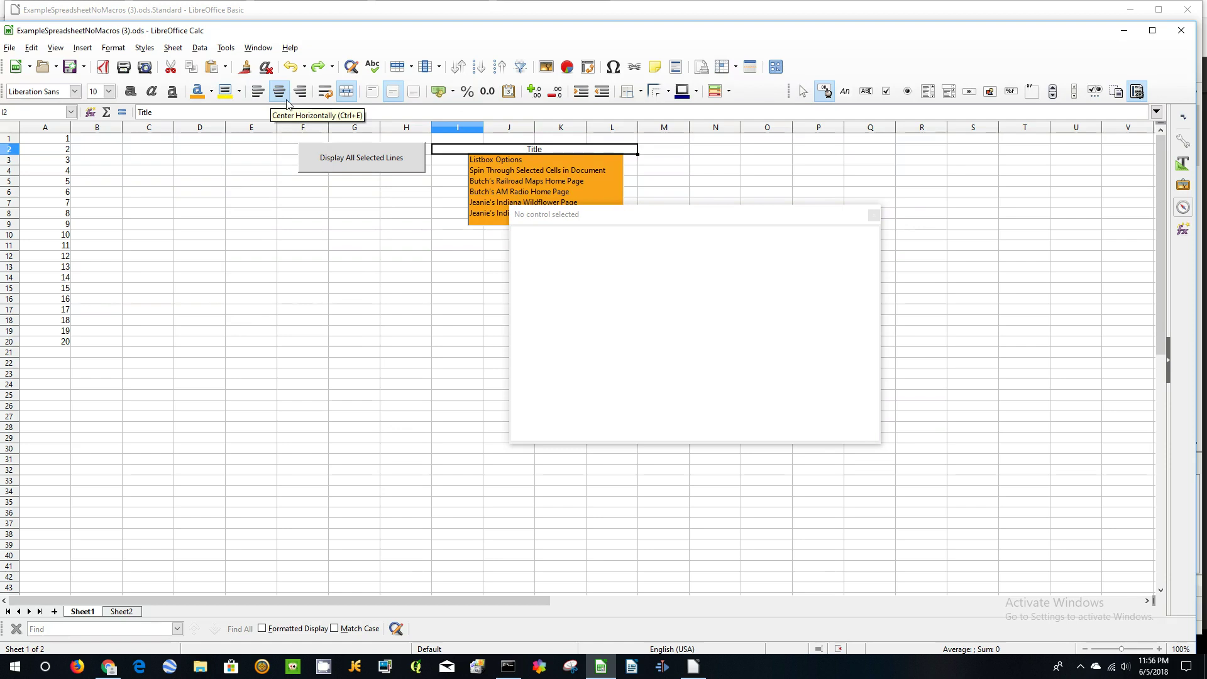
Fill the merged Title cell with the same Gold background color as the list box.
{"action": "left_click", "coordinate": [239, 91]}
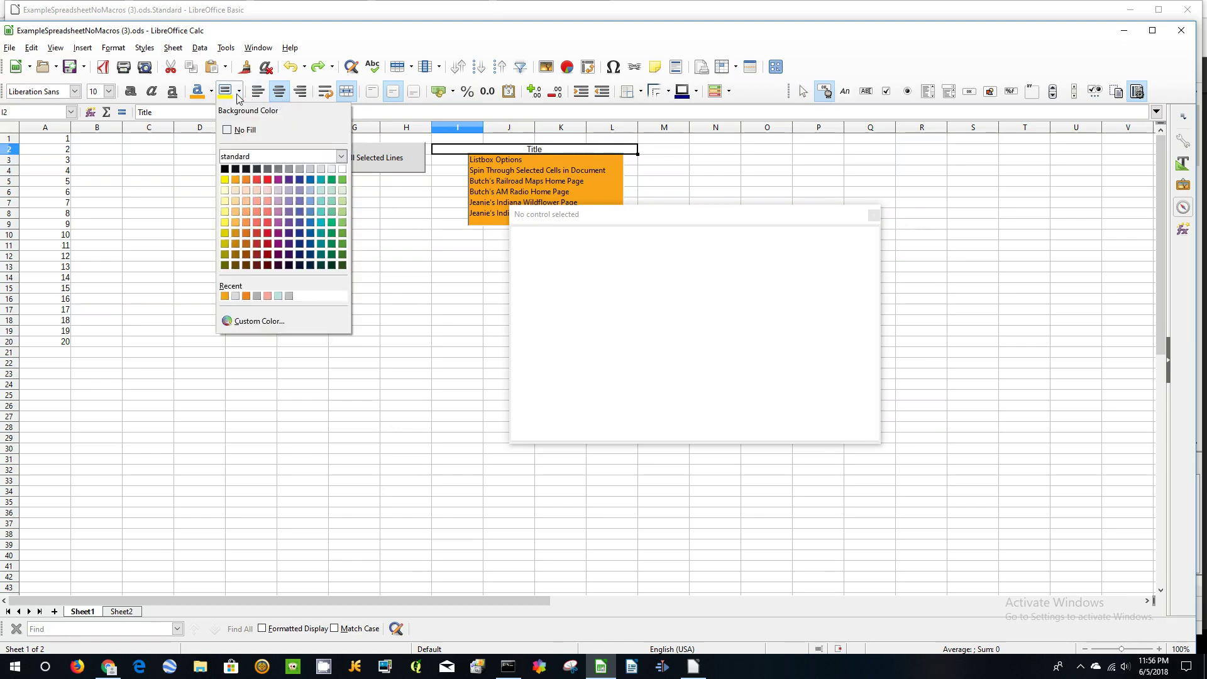
{"action": "left_click", "coordinate": [235, 180]}
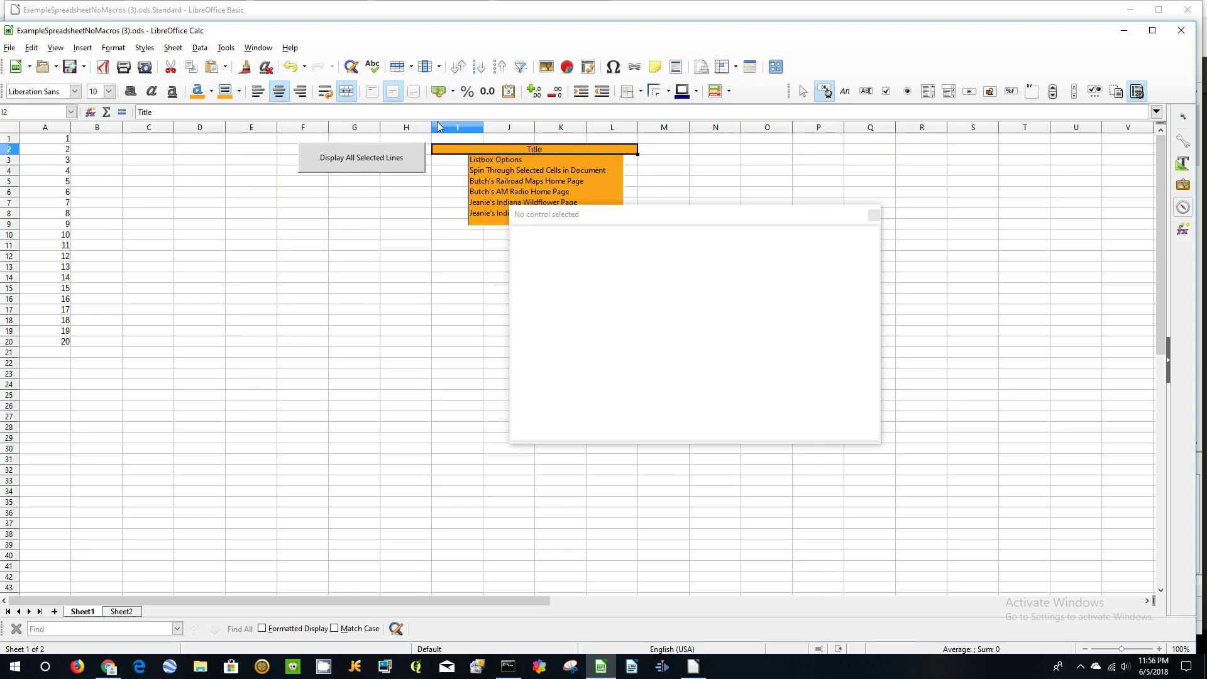
Widen column H and narrow column L on Sheet1 so the merged Title cell lines up with the list box edges.
{"action": "left_click_drag", "start_coordinate": [432, 128], "coordinate": [465, 129]}
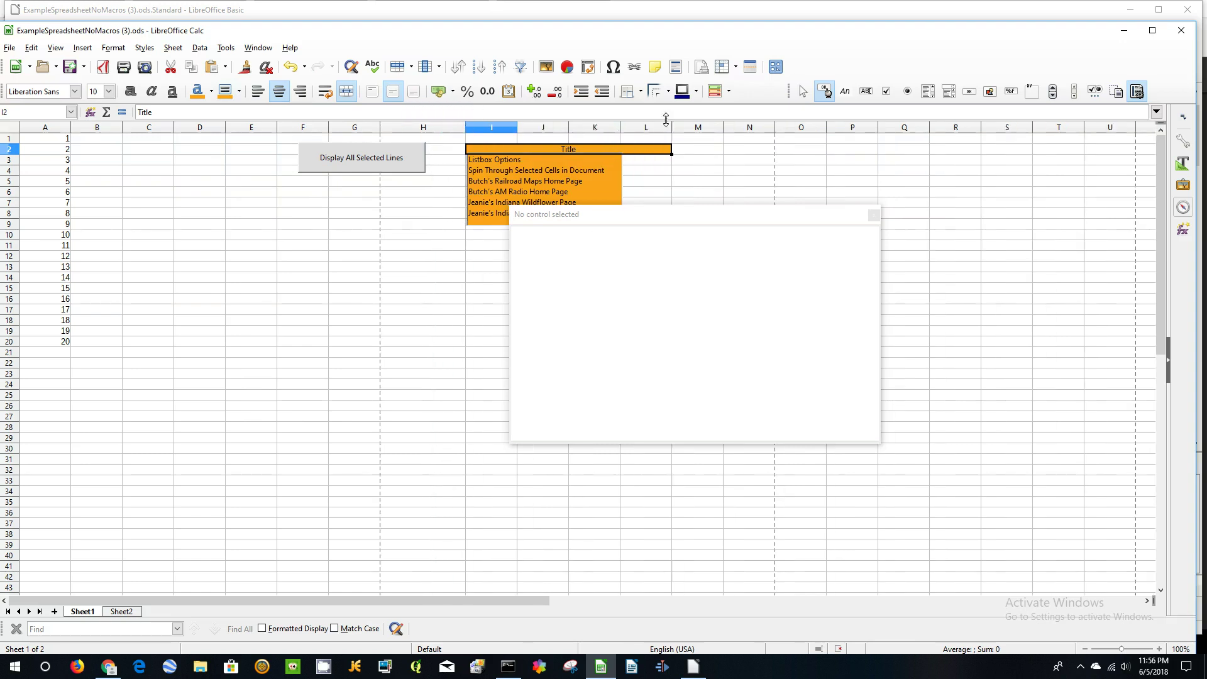
{"action": "left_click_drag", "start_coordinate": [671, 127], "coordinate": [621, 132]}
{"action": "left_click", "coordinate": [751, 161]}
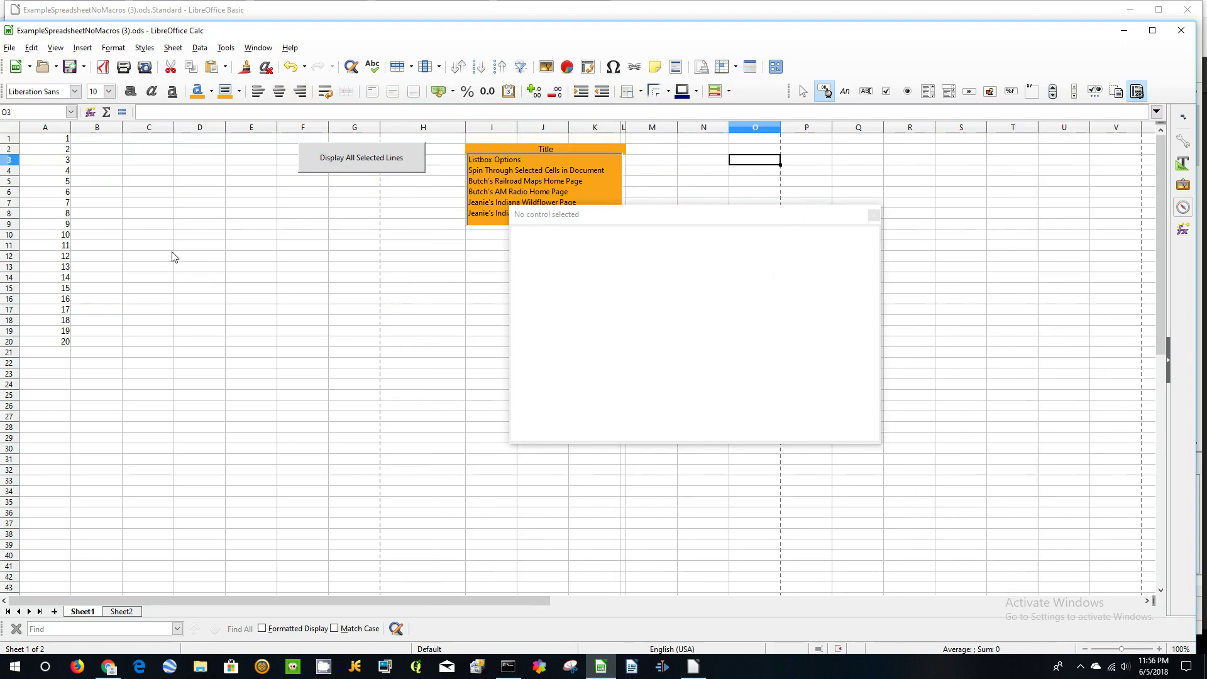
Close the control properties window and turn off form design mode.
{"action": "left_click", "coordinate": [201, 248]}
{"action": "left_click", "coordinate": [873, 215]}
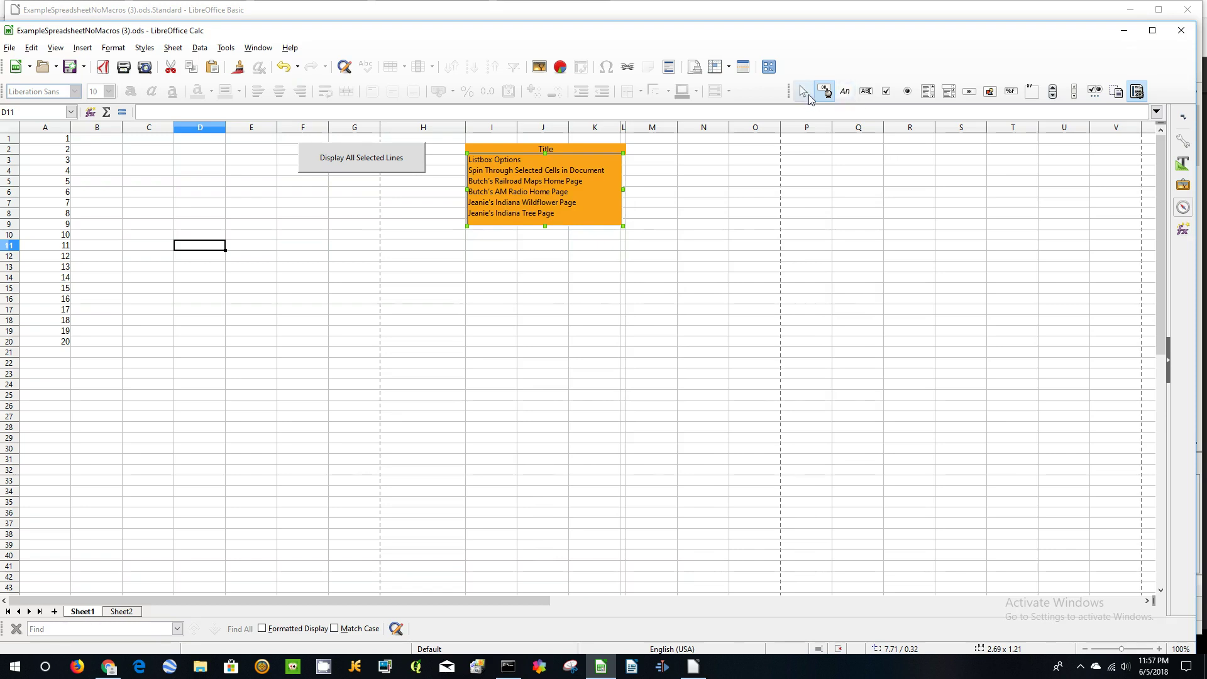
{"action": "left_click", "coordinate": [825, 93]}
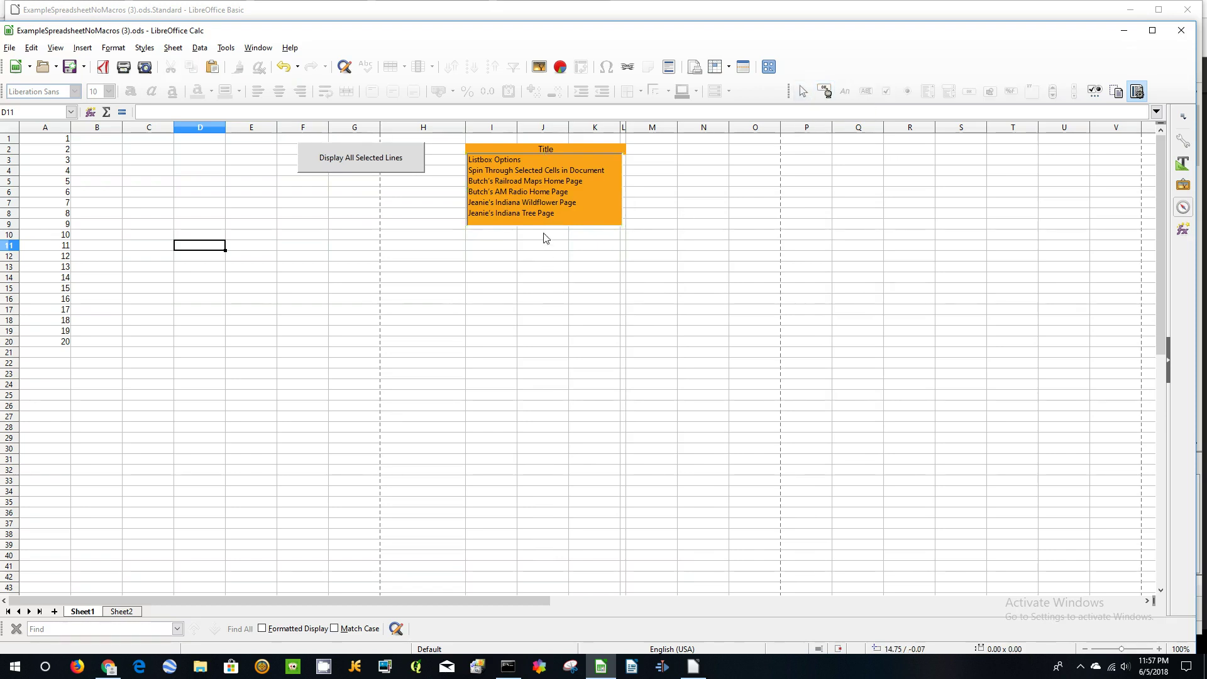
Test the Indiana Tree Page list box entry, confirming Windows and creation of the /tmp/ directory, and close the web page it opens.
{"action": "left_click", "coordinate": [511, 213]}
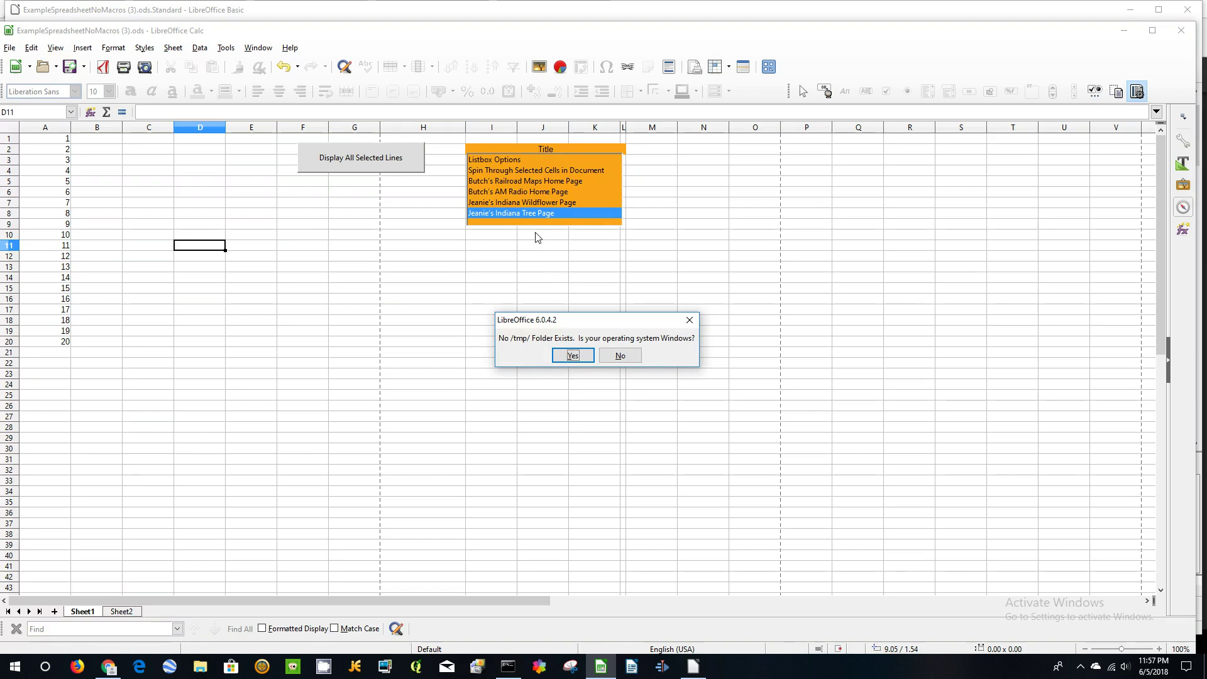
{"action": "left_click", "coordinate": [583, 357]}
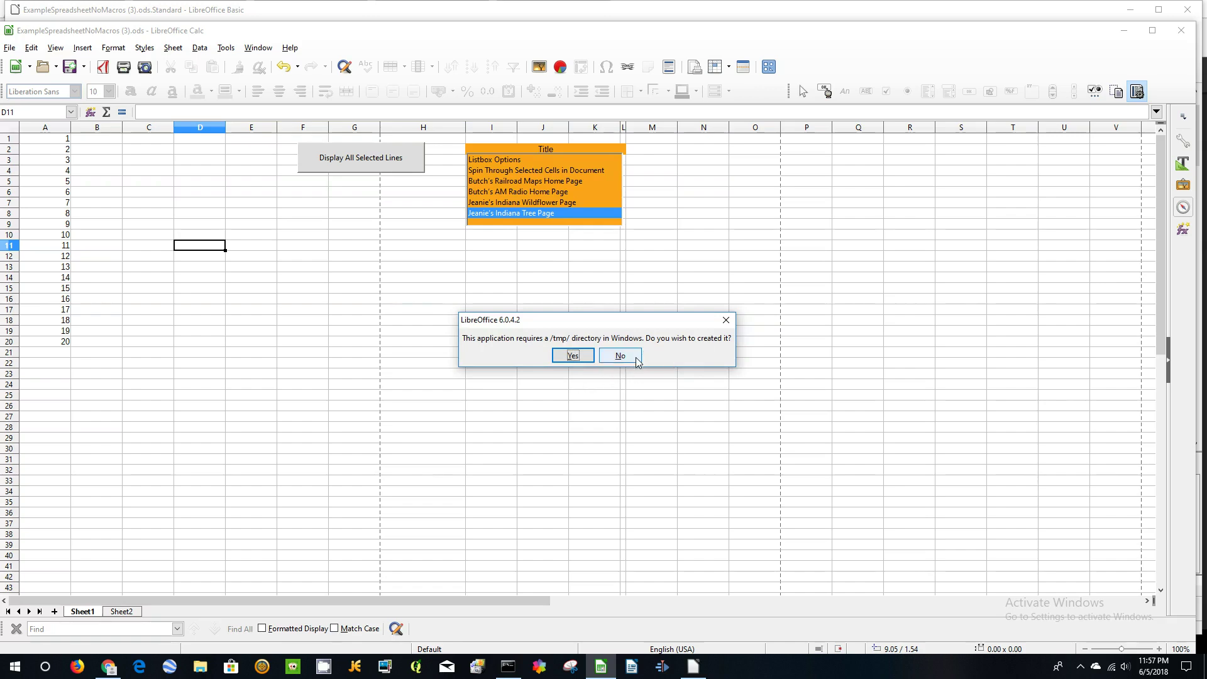
{"action": "left_click", "coordinate": [573, 355]}
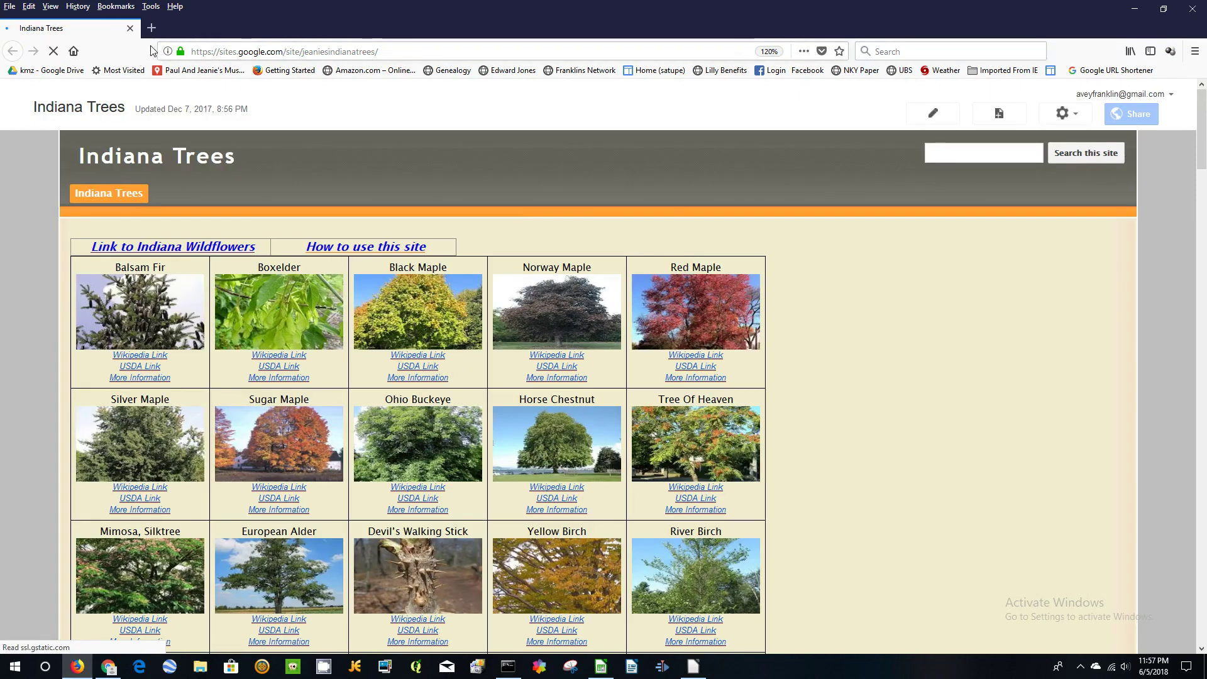
{"action": "left_click", "coordinate": [131, 29]}
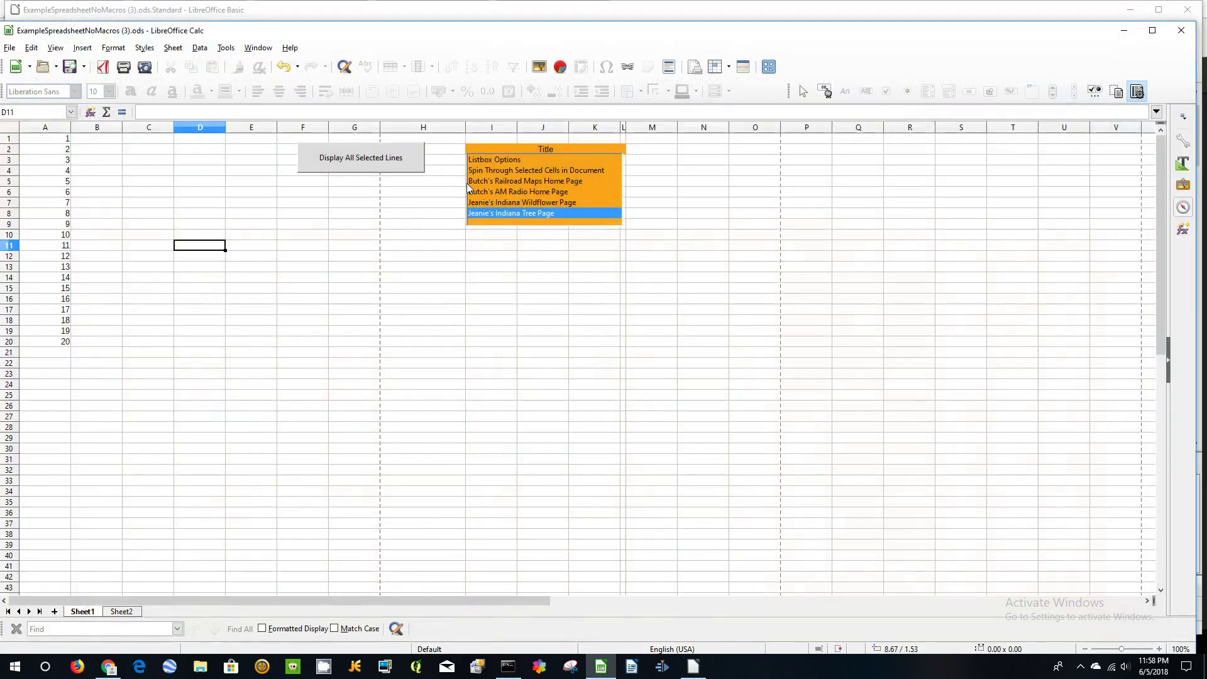
Test the Indiana Wildflower Page and Railroad Maps Home Page list box entries, viewing and closing each web page.
{"action": "left_click", "coordinate": [529, 203]}
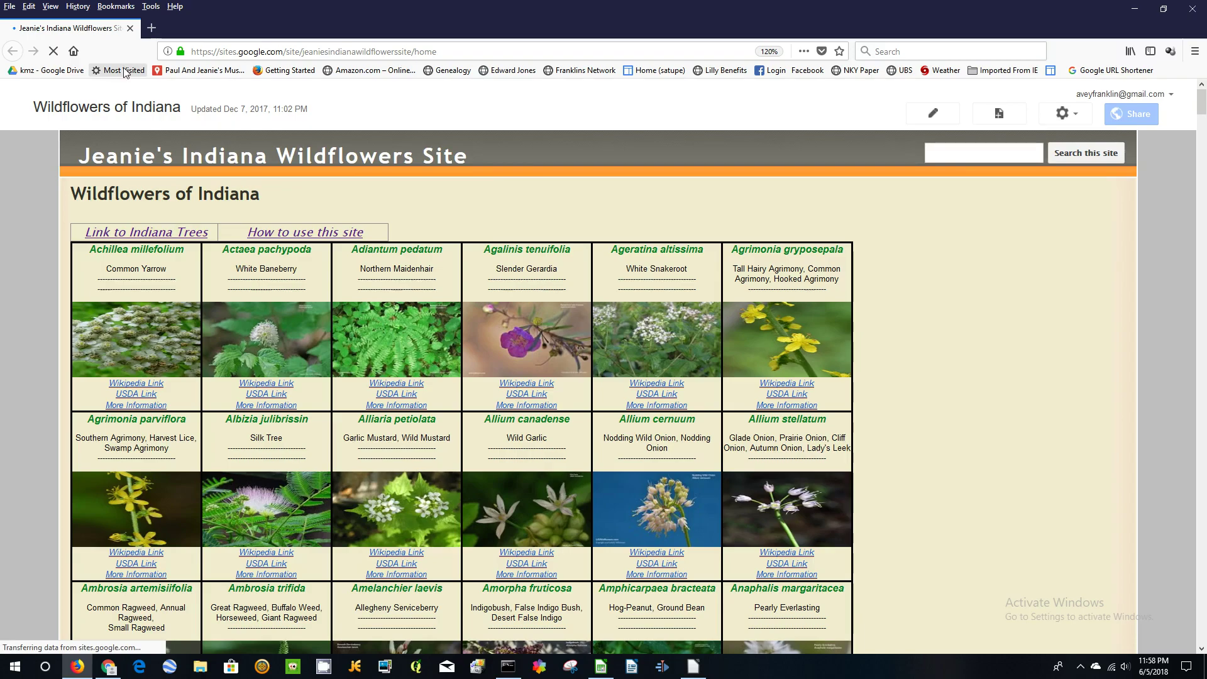
{"action": "left_click", "coordinate": [130, 27]}
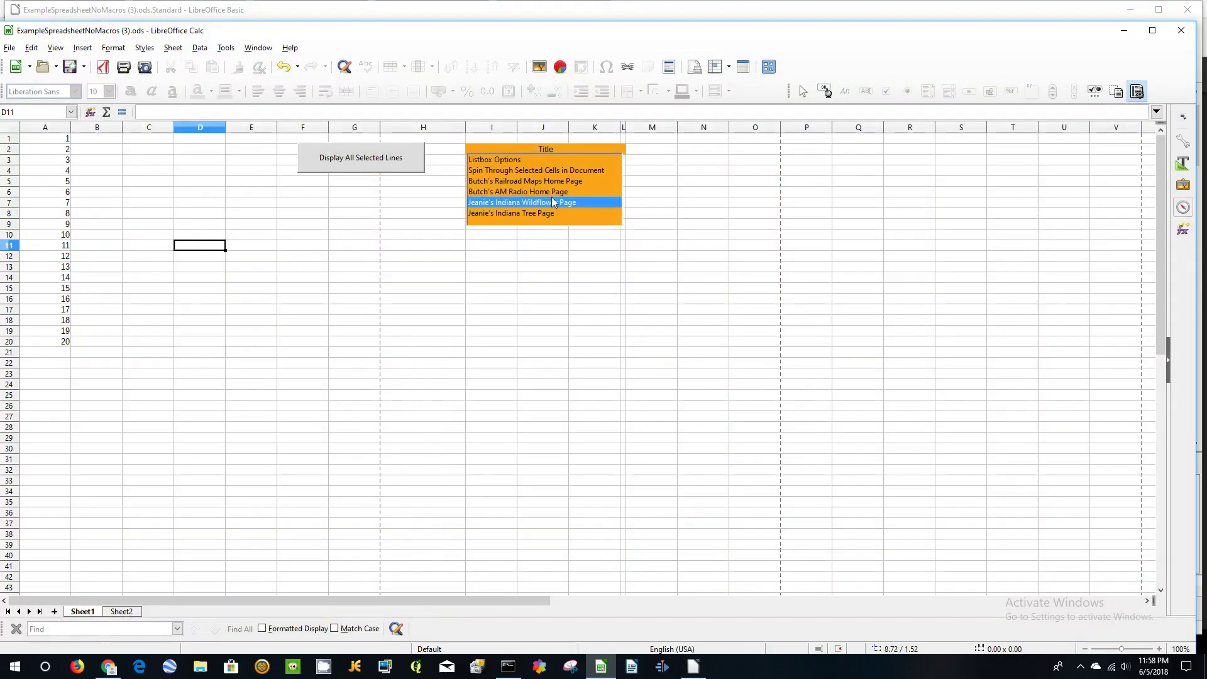
{"action": "left_click", "coordinate": [535, 180]}
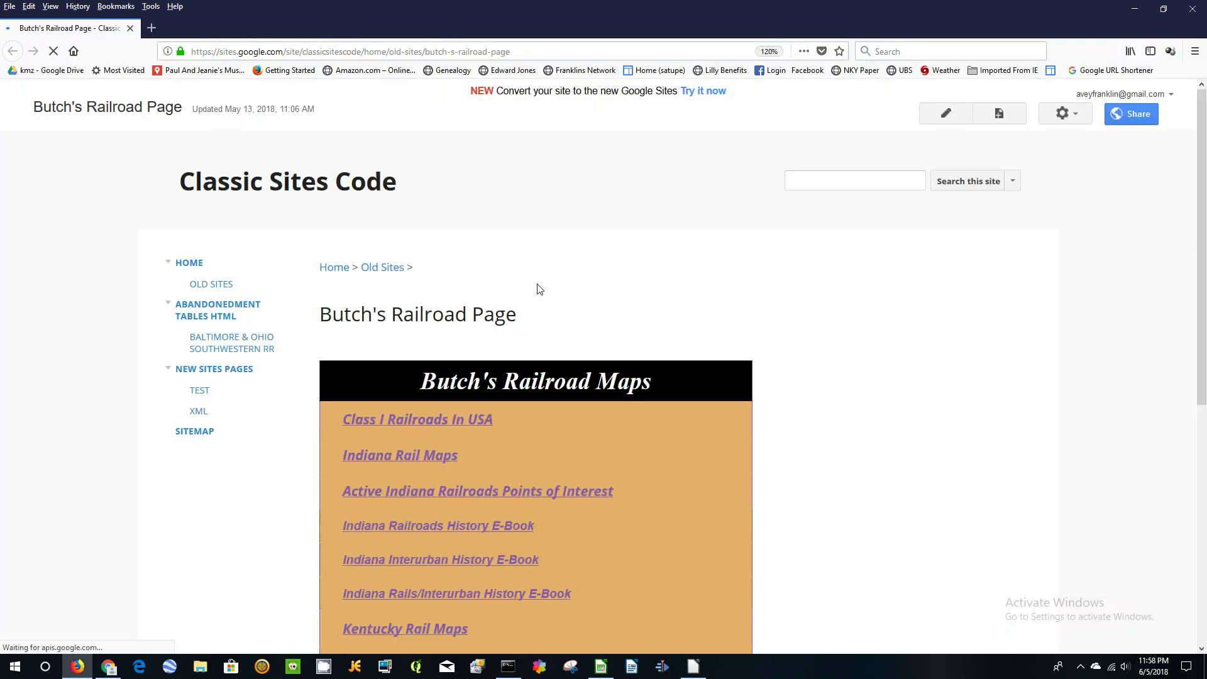
{"action": "scroll", "coordinate": [646, 284], "scroll_direction": "down", "scroll_amount": 3}
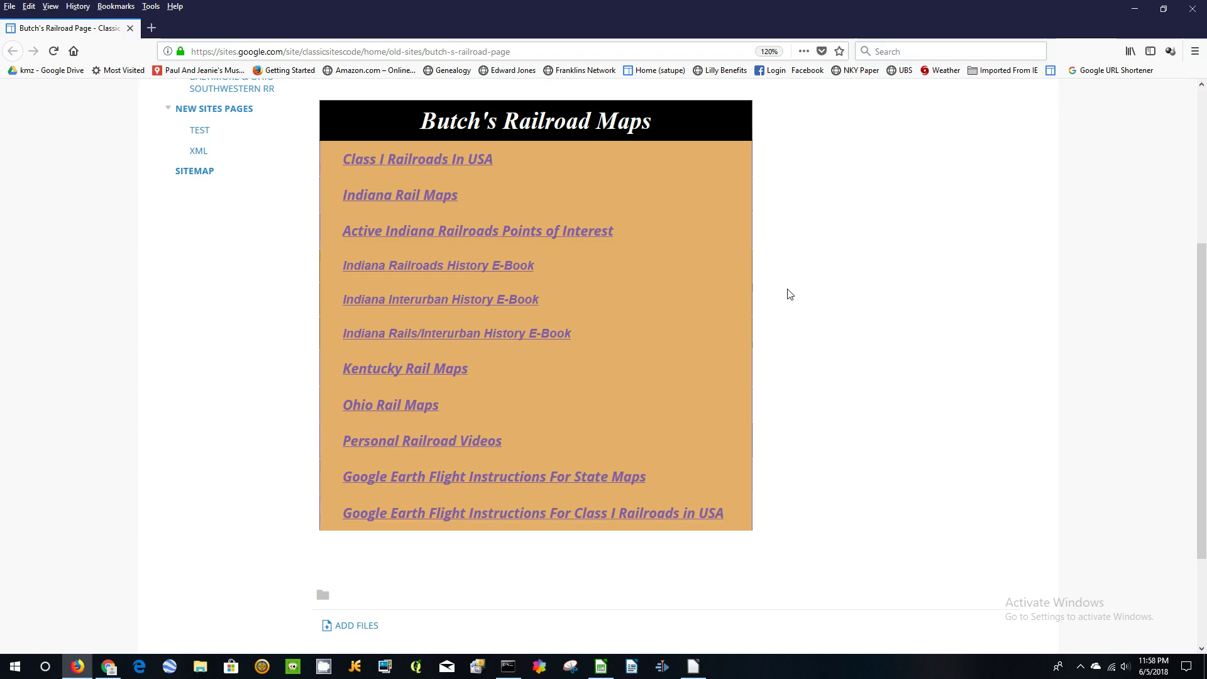
{"action": "scroll", "coordinate": [786, 293], "scroll_direction": "up", "scroll_amount": 1}
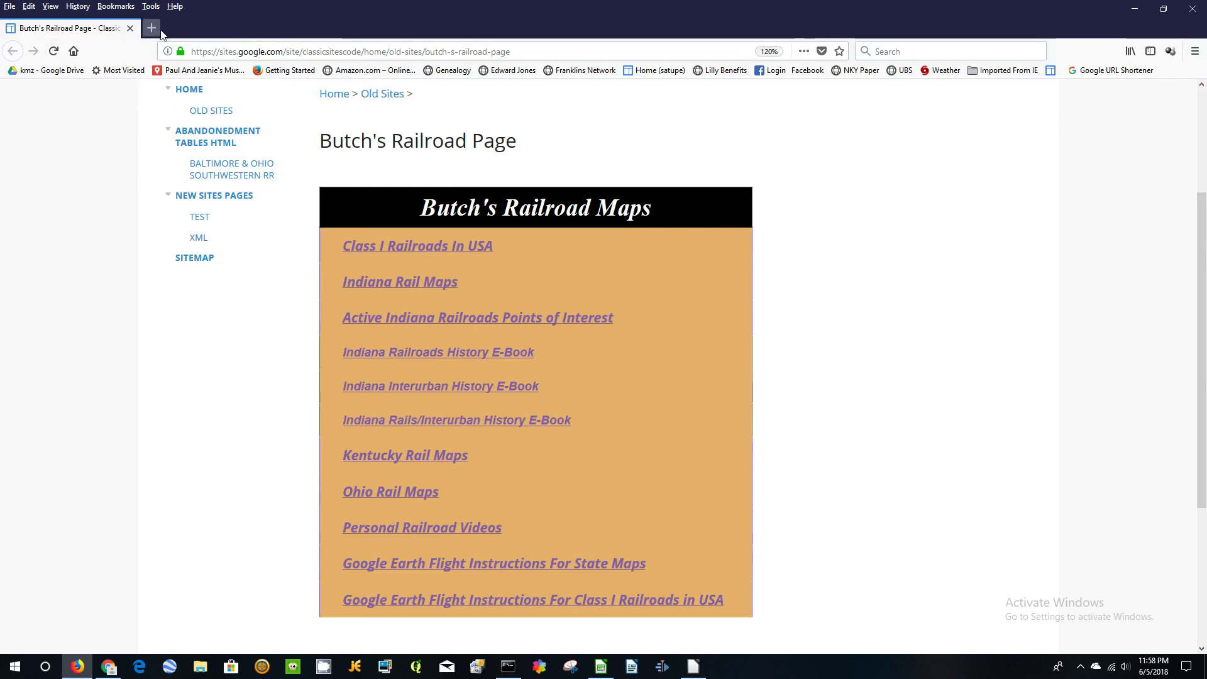
{"action": "left_click", "coordinate": [129, 29]}
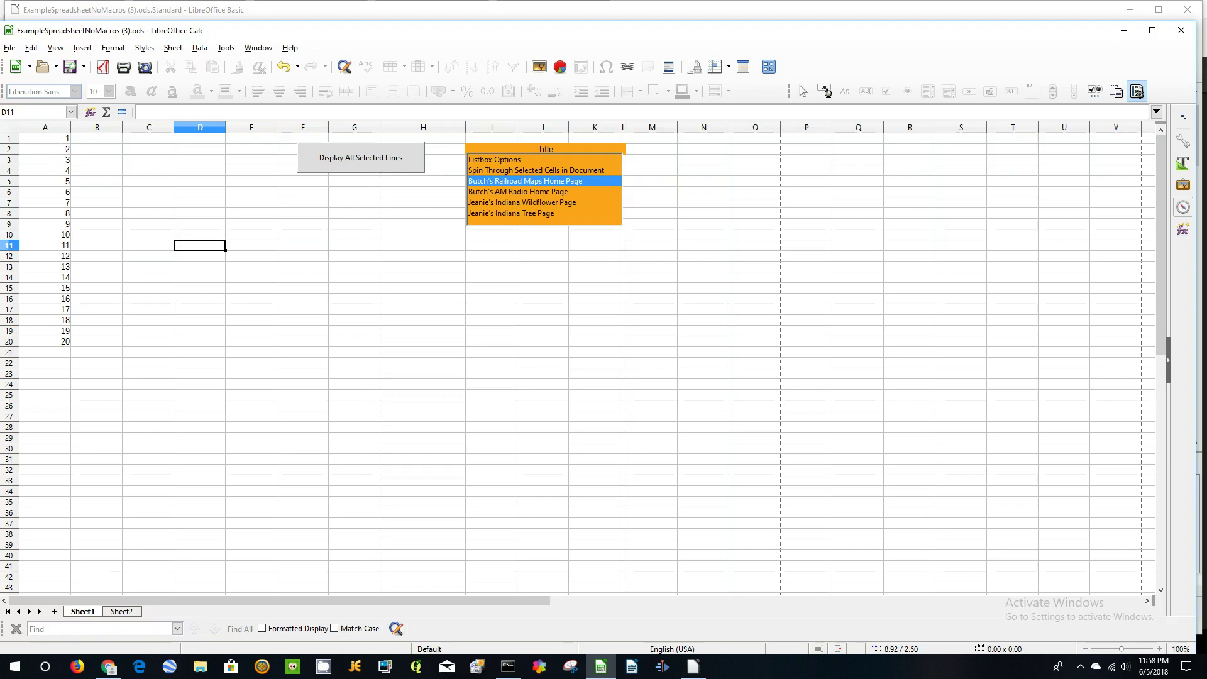
Select cells A1, A10 and A19 together and test Spin Through Selected Cells in Document, acknowledging each row message.
{"action": "left_click", "coordinate": [60, 141]}
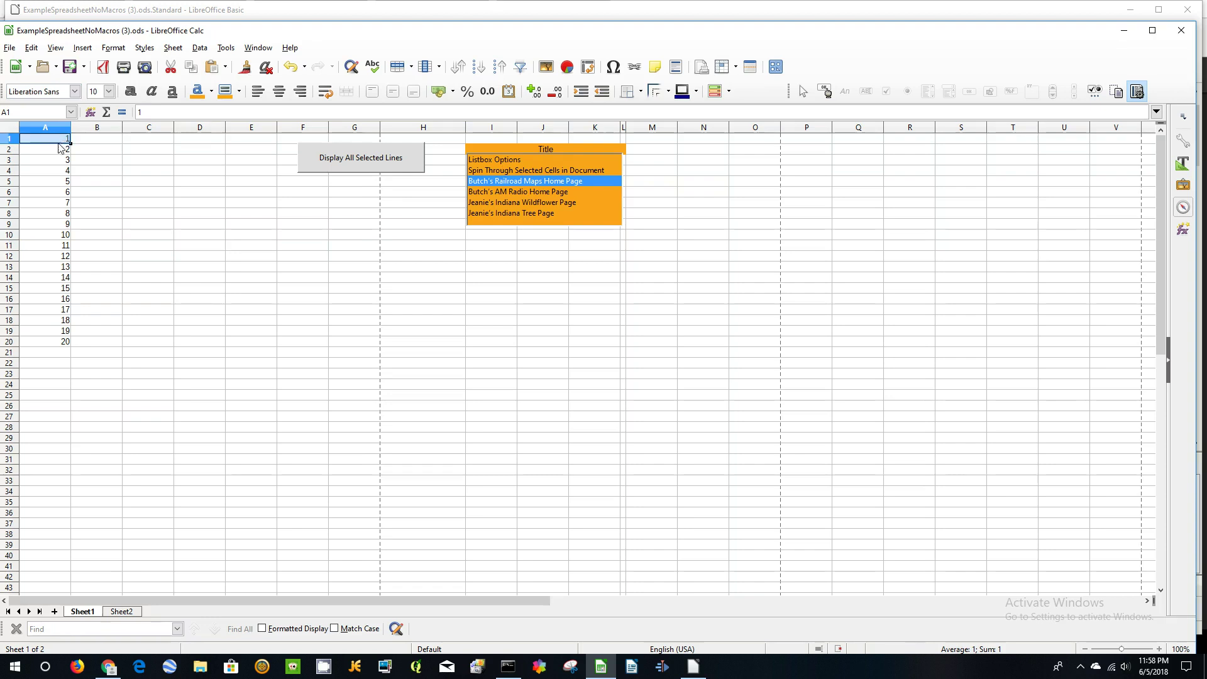
{"action": "left_click", "coordinate": [63, 236], "text": "ctrl"}
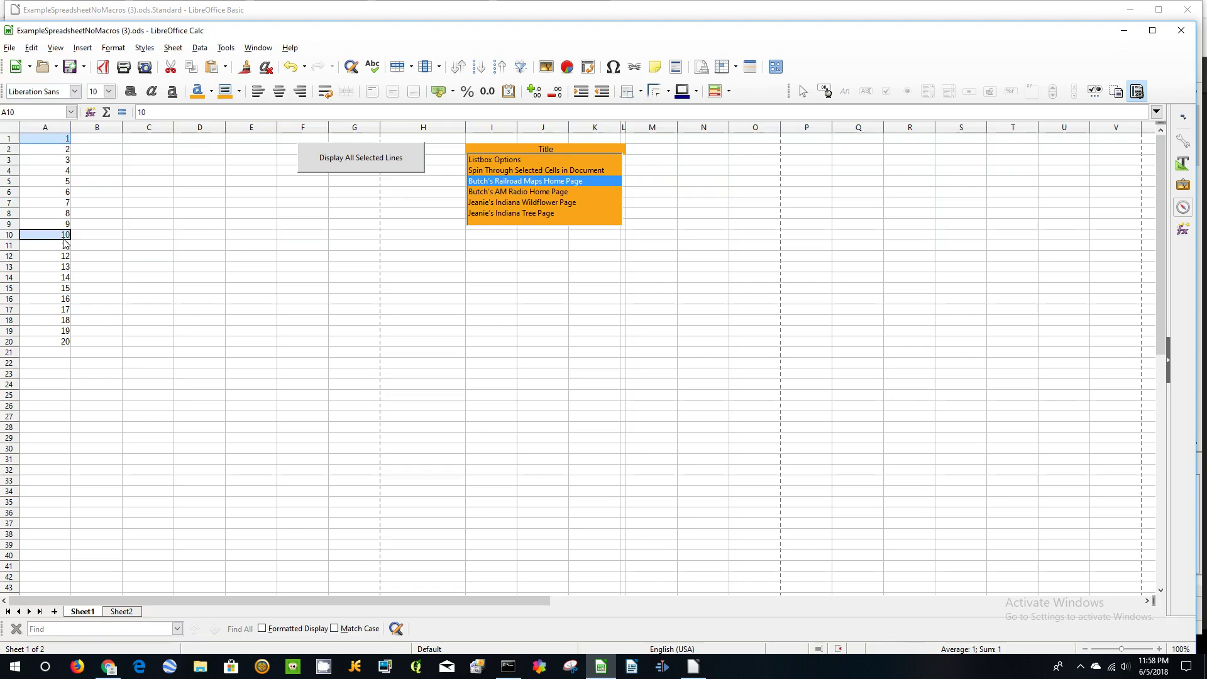
{"action": "left_click", "coordinate": [58, 332], "text": "ctrl"}
{"action": "left_click", "coordinate": [514, 160]}
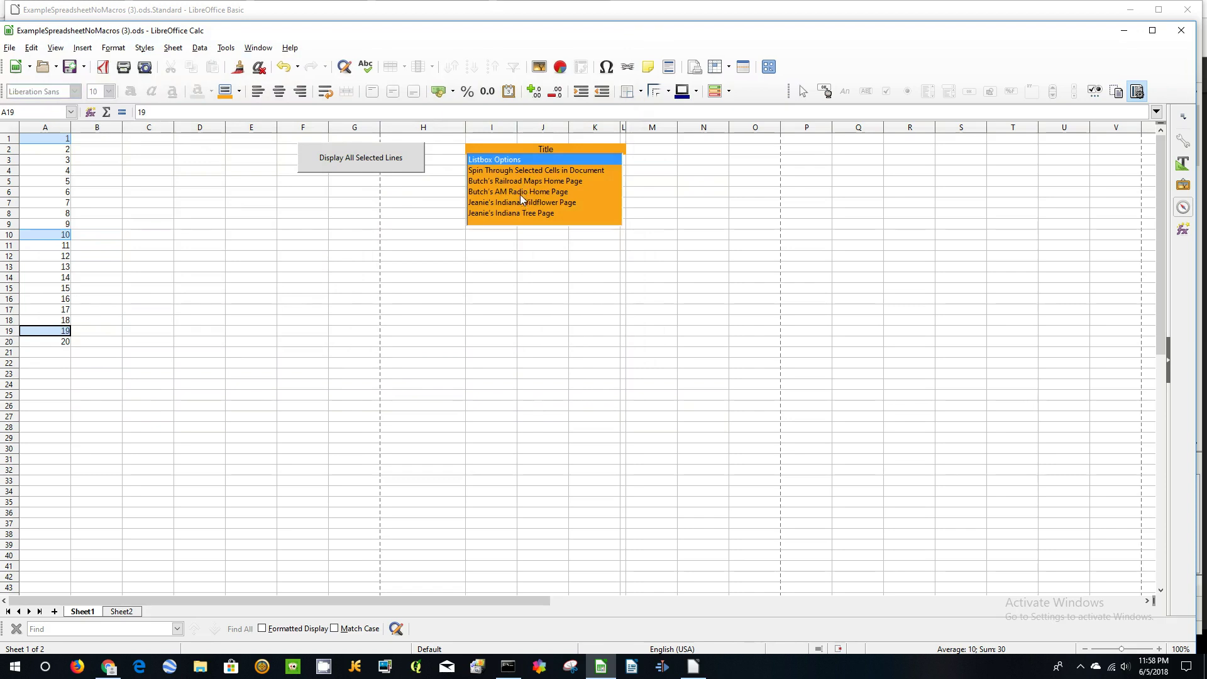
{"action": "left_click", "coordinate": [518, 168]}
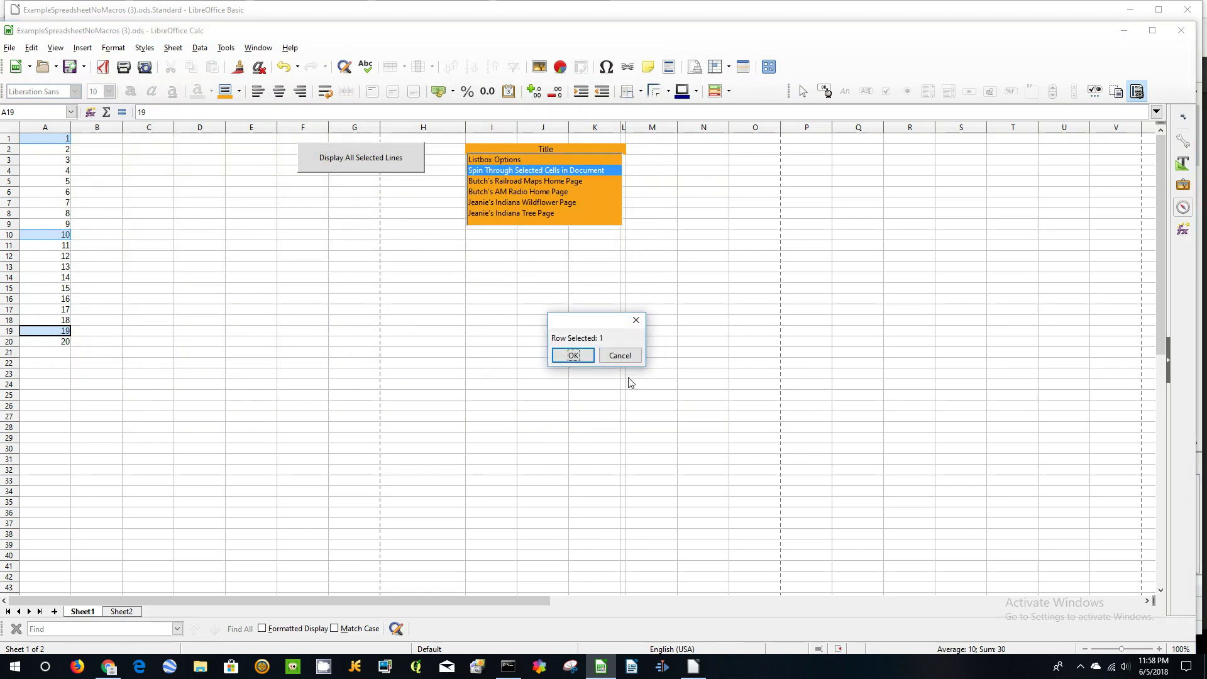
{"action": "left_click", "coordinate": [569, 357]}
{"action": "left_click", "coordinate": [571, 356]}
{"action": "left_click", "coordinate": [574, 357]}
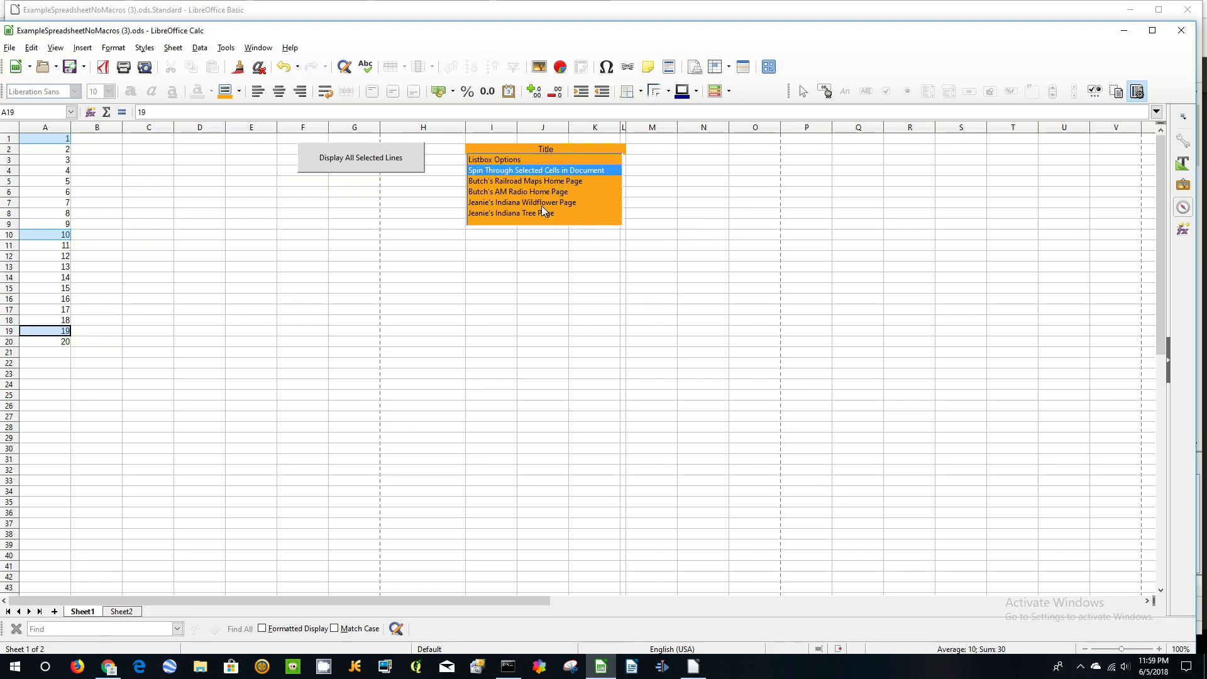
Open the DetermineOptionChosen macro from the spreadsheet's Standard Module1 in the Basic editor.
{"action": "left_click", "coordinate": [225, 49]}
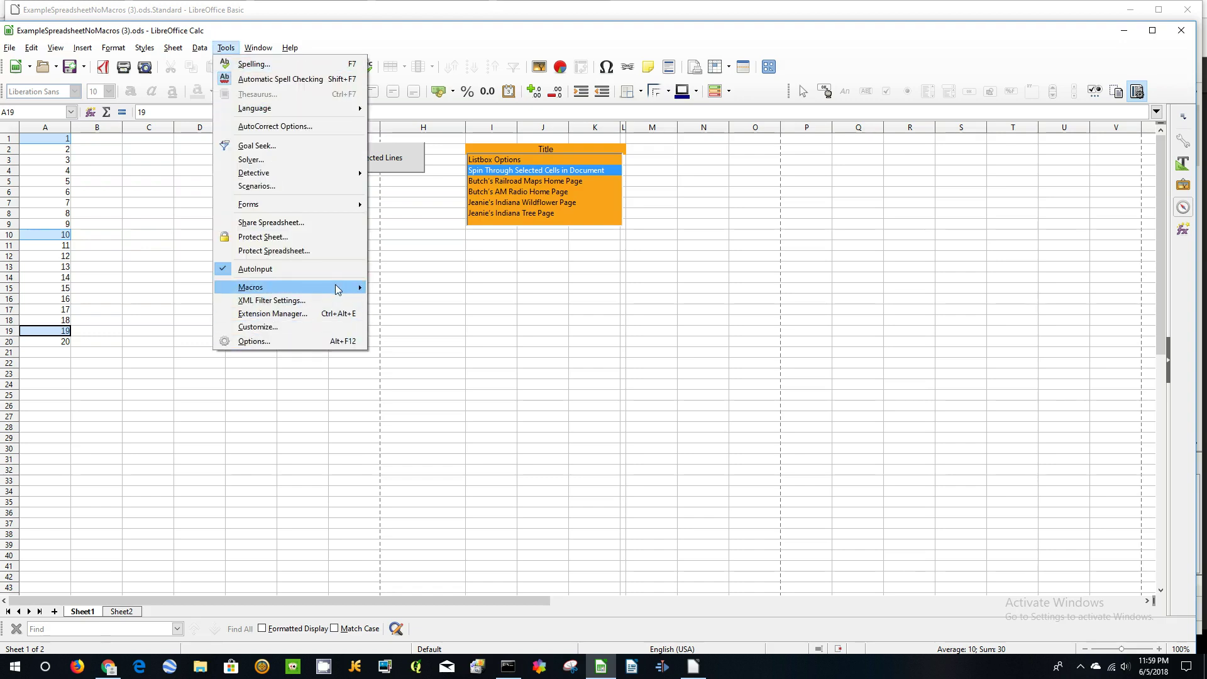
{"action": "mouse_move", "coordinate": [337, 288]}
{"action": "mouse_move", "coordinate": [446, 331]}
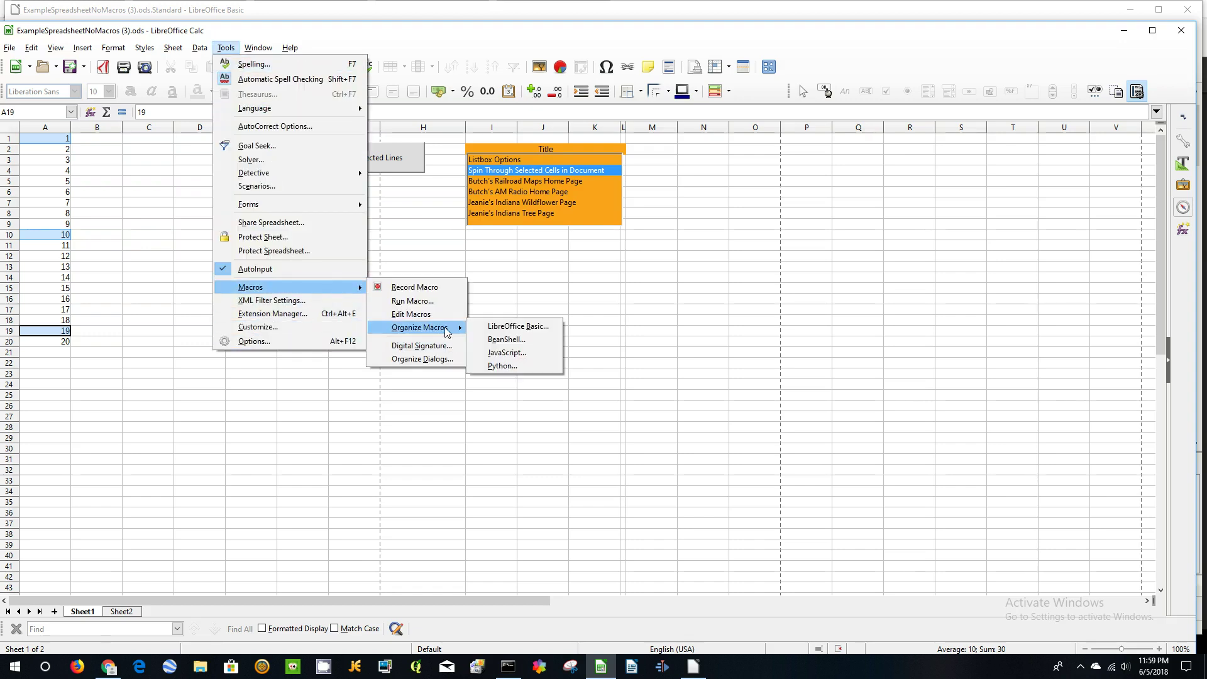
{"action": "left_click", "coordinate": [532, 328]}
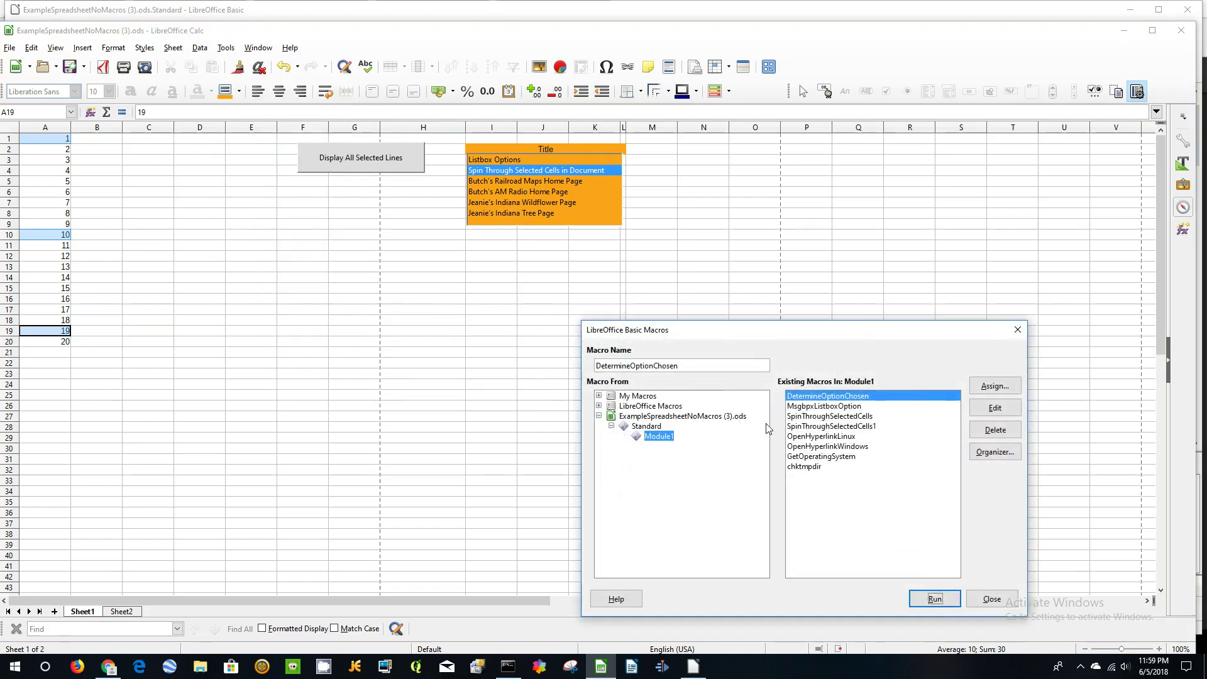
{"action": "left_click", "coordinate": [995, 407]}
Review the Module1 code, from the option case statement through the cell selection, hyperlink and operating system functions.
{"action": "scroll", "coordinate": [697, 222], "scroll_direction": "down", "scroll_amount": 4}
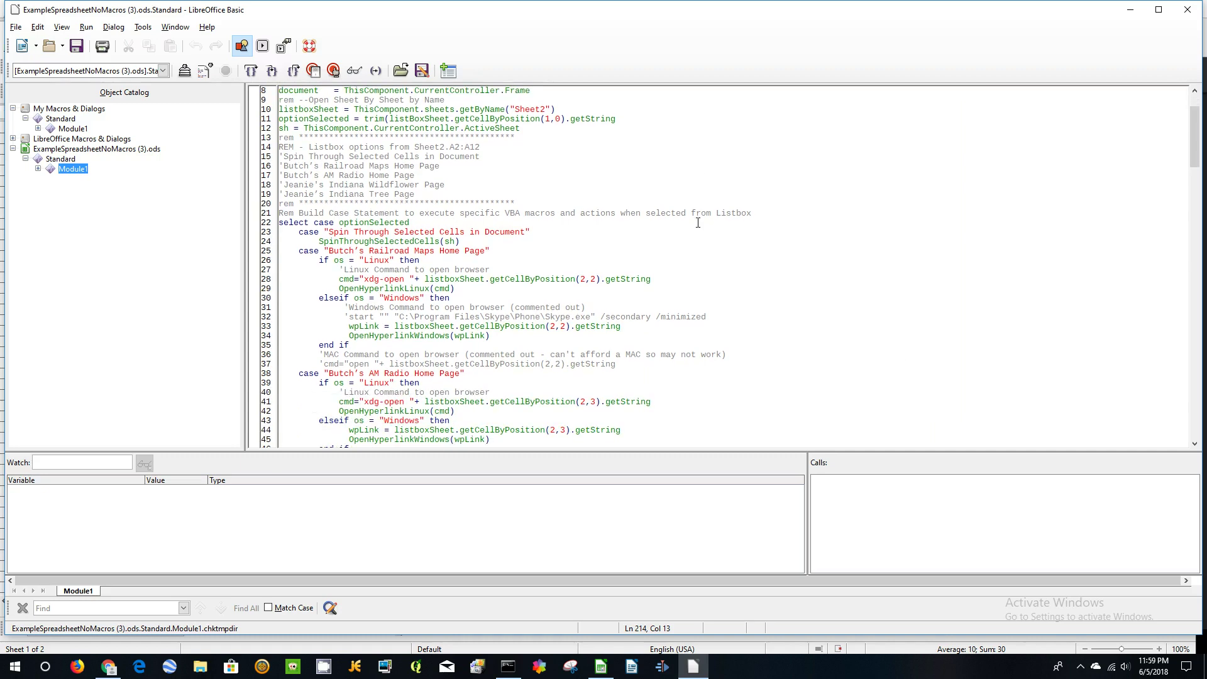
{"action": "scroll", "coordinate": [698, 223], "scroll_direction": "down", "scroll_amount": 2}
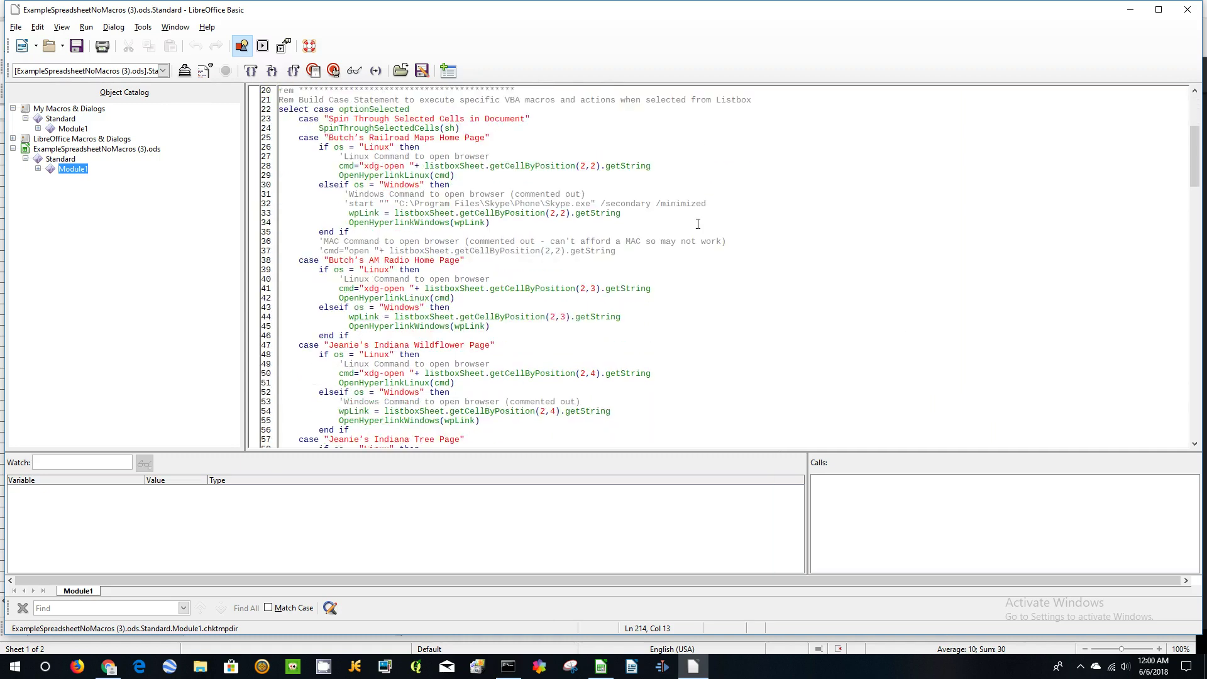
{"action": "scroll", "coordinate": [665, 218], "scroll_direction": "up", "scroll_amount": 5}
{"action": "scroll", "coordinate": [661, 220], "scroll_direction": "down", "scroll_amount": 8}
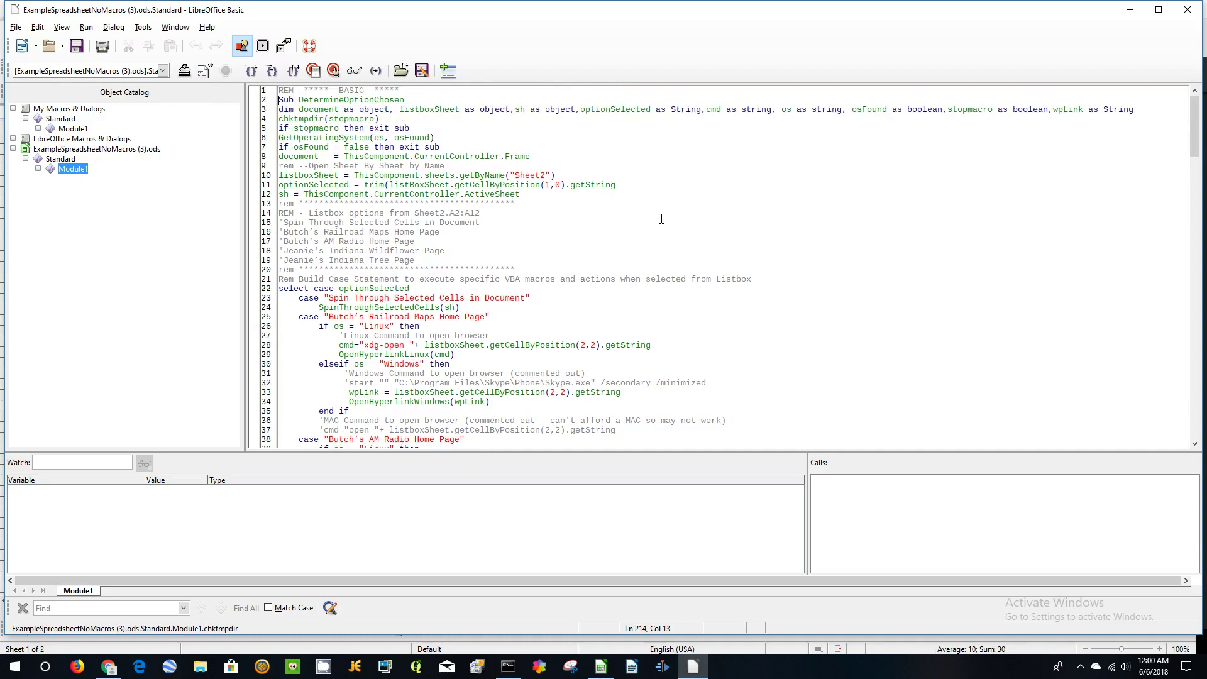
{"action": "scroll", "coordinate": [660, 224], "scroll_direction": "down", "scroll_amount": 7}
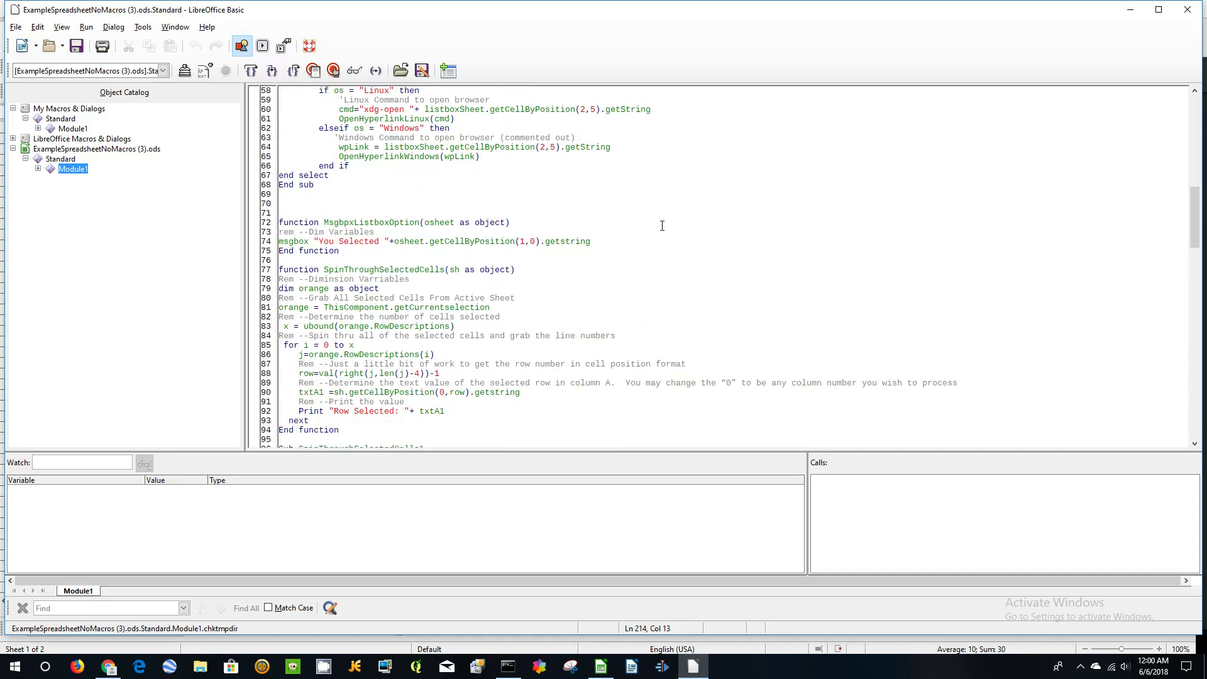
{"action": "scroll", "coordinate": [662, 226], "scroll_direction": "down", "scroll_amount": 4}
{"action": "scroll", "coordinate": [663, 227], "scroll_direction": "down", "scroll_amount": 4}
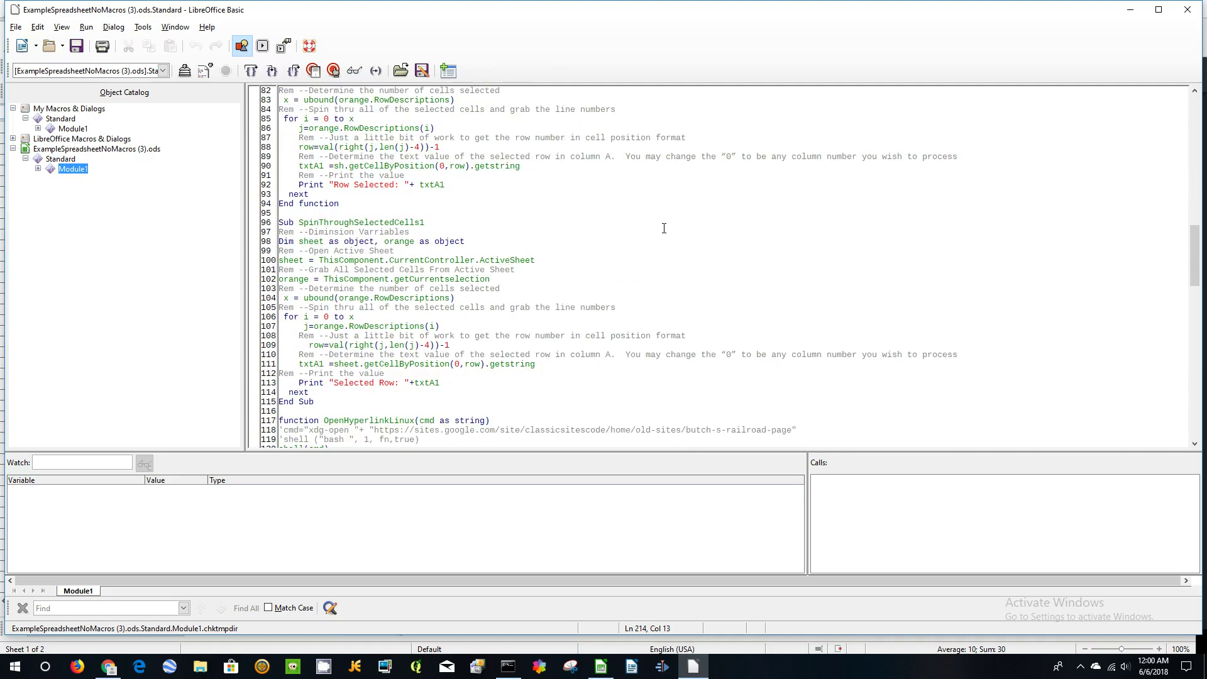
{"action": "scroll", "coordinate": [664, 228], "scroll_direction": "down", "scroll_amount": 13}
{"action": "scroll", "coordinate": [664, 228], "scroll_direction": "down", "scroll_amount": 3}
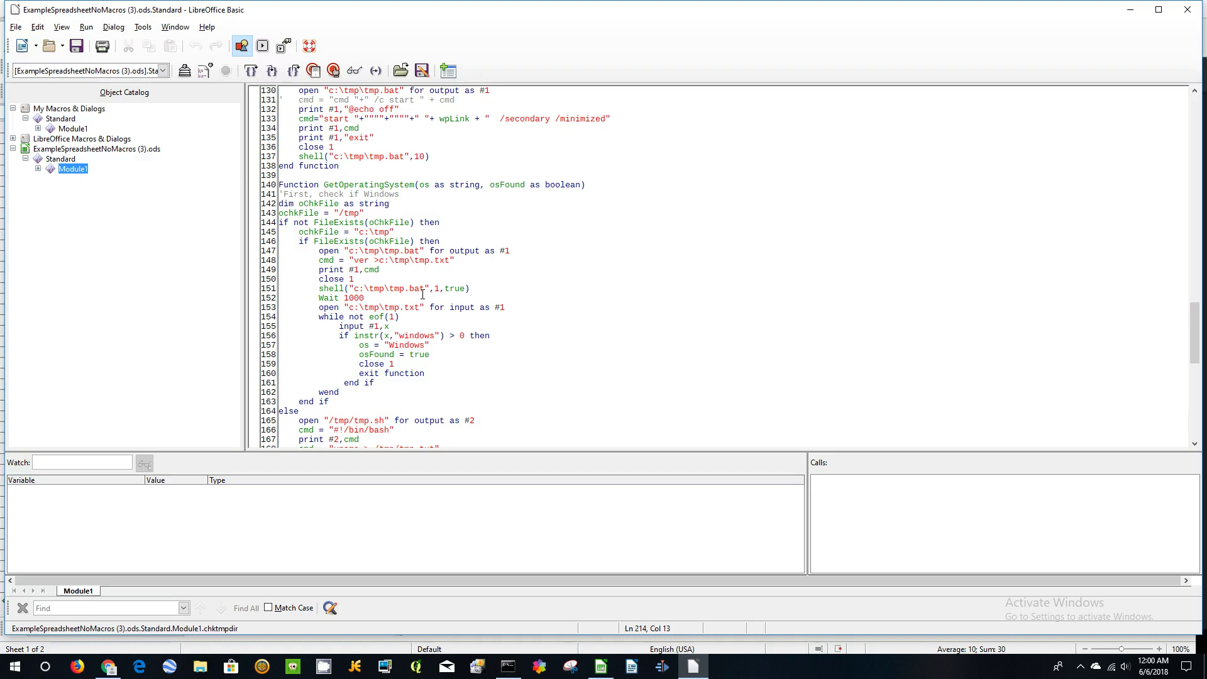
{"action": "scroll", "coordinate": [422, 295], "scroll_direction": "down", "scroll_amount": 3}
{"action": "scroll", "coordinate": [423, 300], "scroll_direction": "down", "scroll_amount": 4}
{"action": "scroll", "coordinate": [423, 301], "scroll_direction": "up", "scroll_amount": 6}
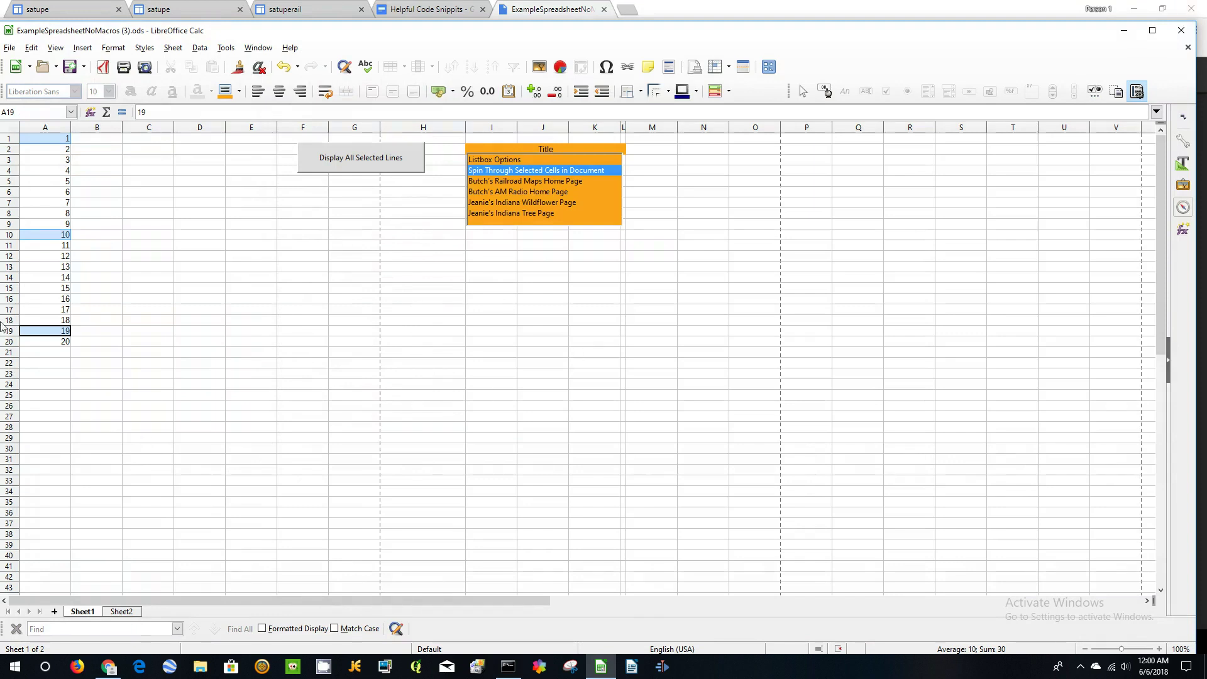
Save a copy of the spreadsheet as junk.ods in the Documents folder, in ODF Spreadsheet format.
{"action": "left_click", "coordinate": [10, 47]}
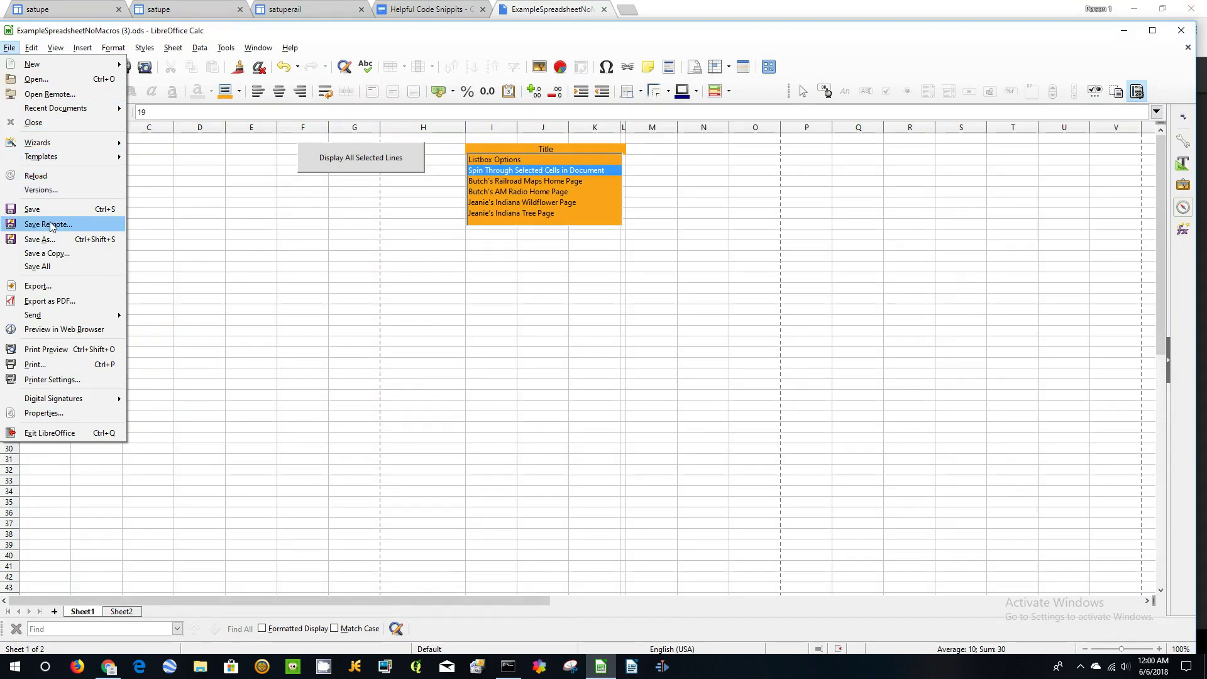
{"action": "left_click", "coordinate": [39, 240]}
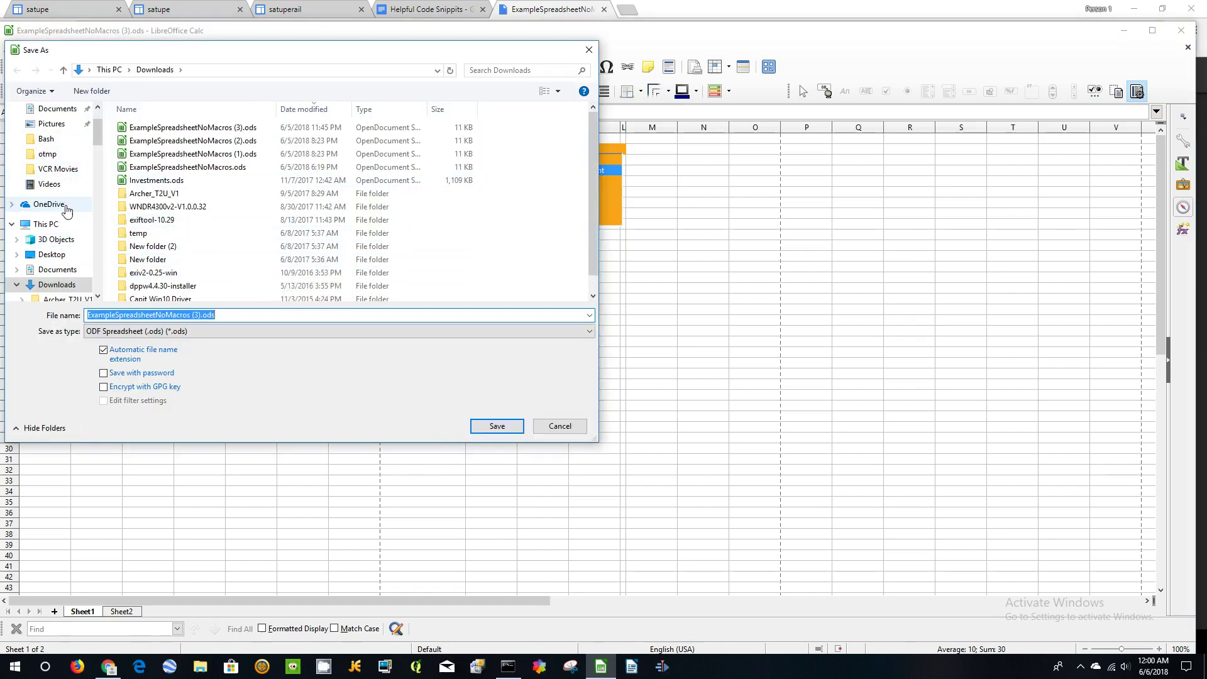
{"action": "left_click", "coordinate": [55, 110]}
{"action": "left_click", "coordinate": [203, 316]}
{"action": "key", "text": "ctrl+a"}
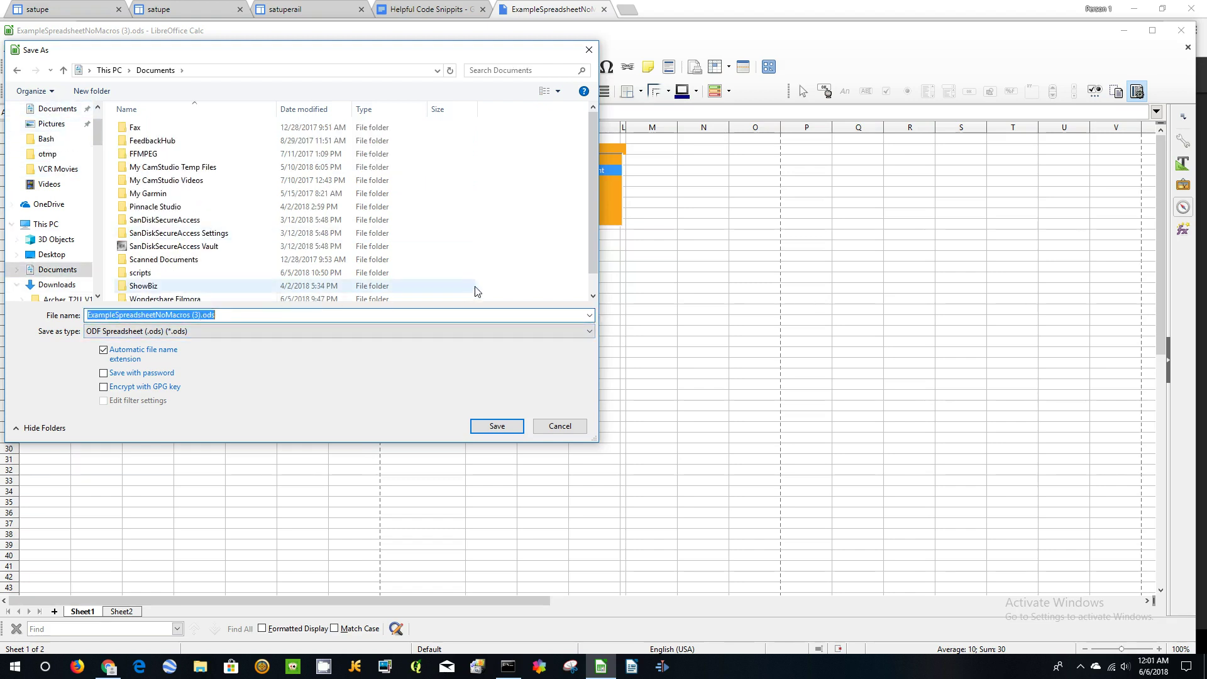
{"action": "key", "text": "End"}
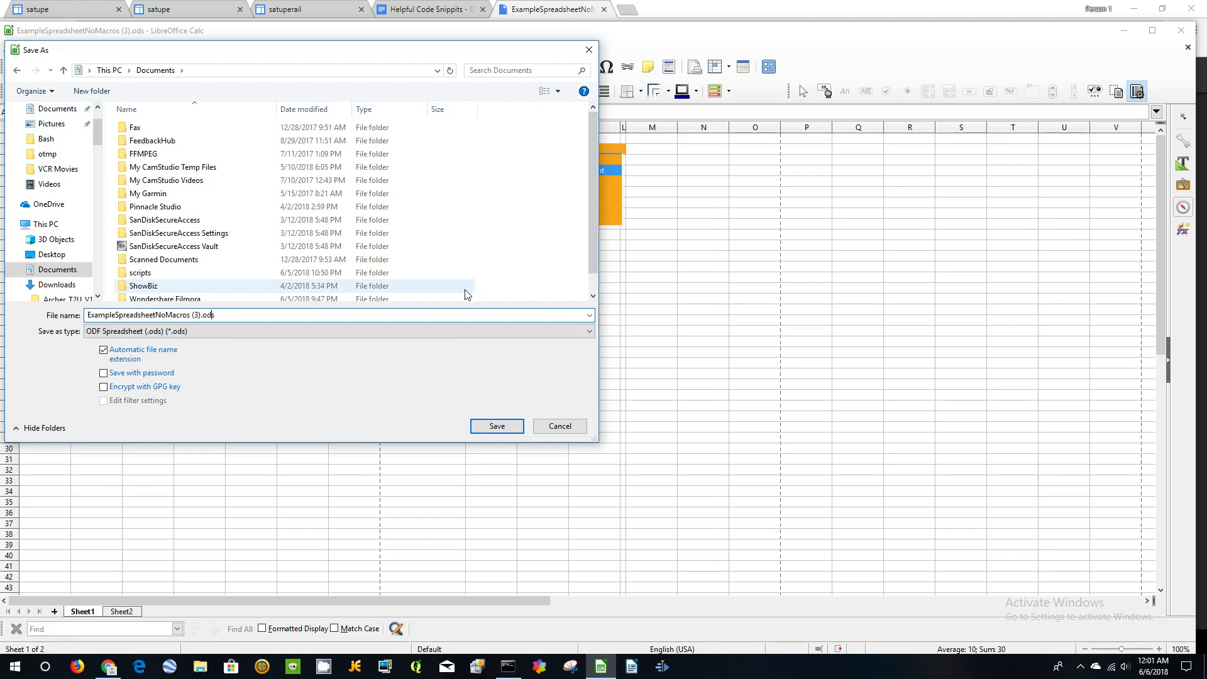
{"action": "key", "text": "BackSpace"}
{"action": "key", "text": "BackSpace"}
{"action": "key", "text": "BackSpace"}
{"action": "key", "text": "BackSpace"}
{"action": "key", "text": "BackSpace"}
{"action": "key", "text": "BackSpace"}
{"action": "key", "text": "BackSpace"}
{"action": "key", "text": "BackSpace"}
{"action": "key", "text": "BackSpace"}
{"action": "key", "text": "BackSpace"}
{"action": "key", "text": "BackSpace"}
{"action": "key", "text": "BackSpace"}
{"action": "key", "text": "BackSpace"}
{"action": "key", "text": "BackSpace"}
{"action": "key", "text": "BackSpace"}
{"action": "key", "text": "BackSpace"}
{"action": "key", "text": "BackSpace"}
{"action": "key", "text": "BackSpace"}
{"action": "key", "text": "BackSpace"}
{"action": "key", "text": "BackSpace"}
{"action": "type", "text": "junk"}
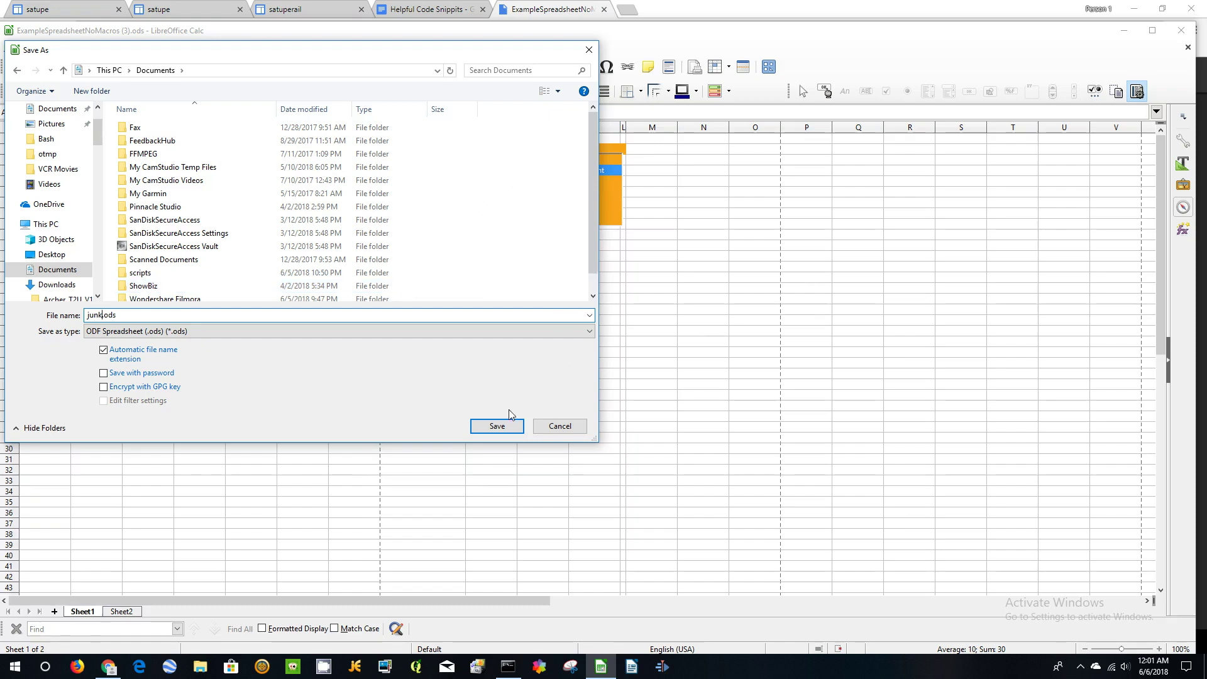
{"action": "left_click", "coordinate": [503, 429]}
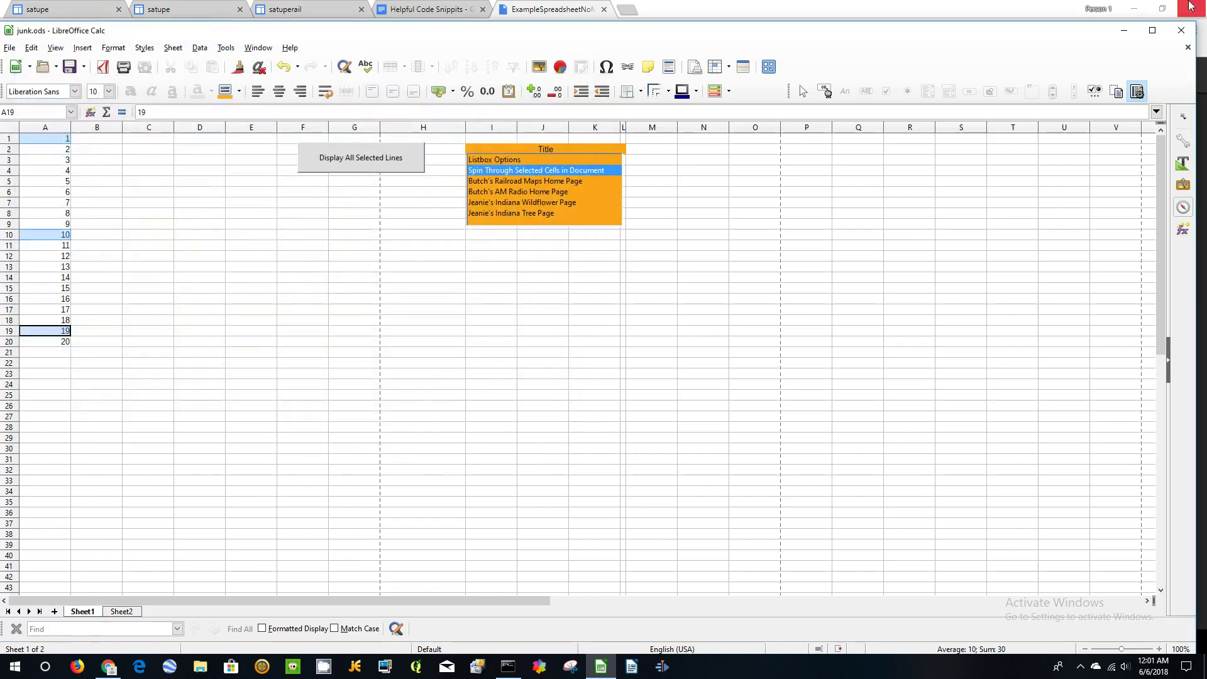
Close the junk.ods spreadsheet and the Chrome browser window to clear the desktop.
{"action": "left_click", "coordinate": [1181, 31]}
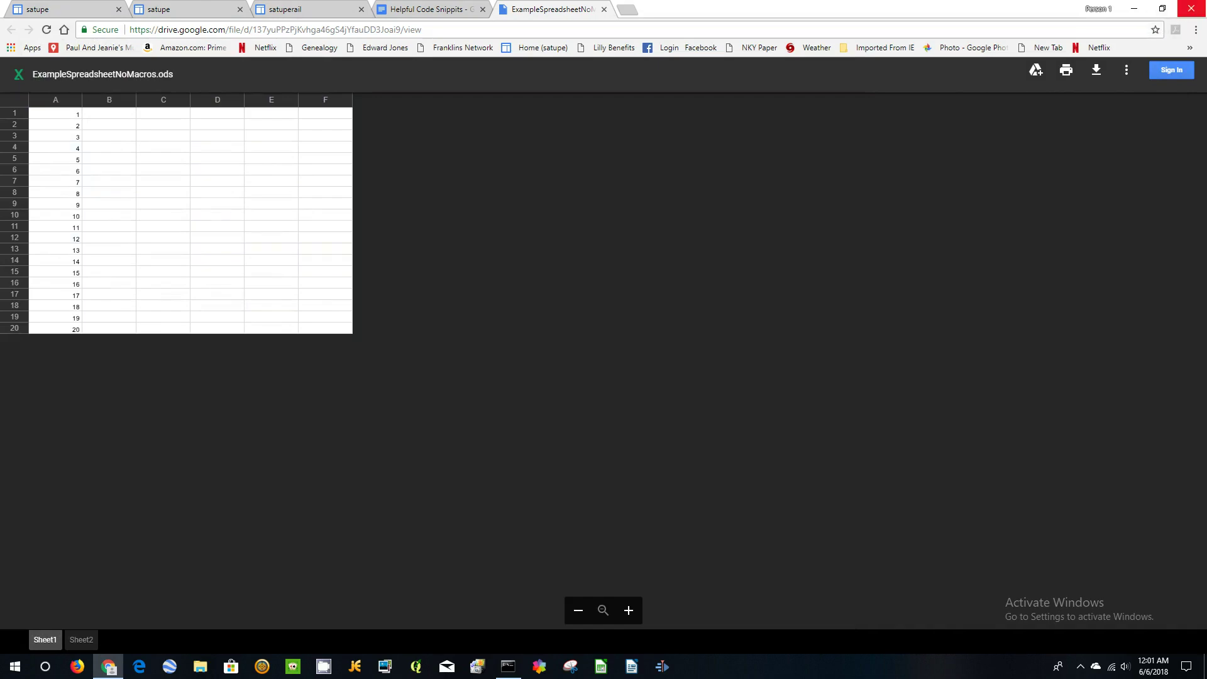
{"action": "left_click", "coordinate": [1191, 8]}
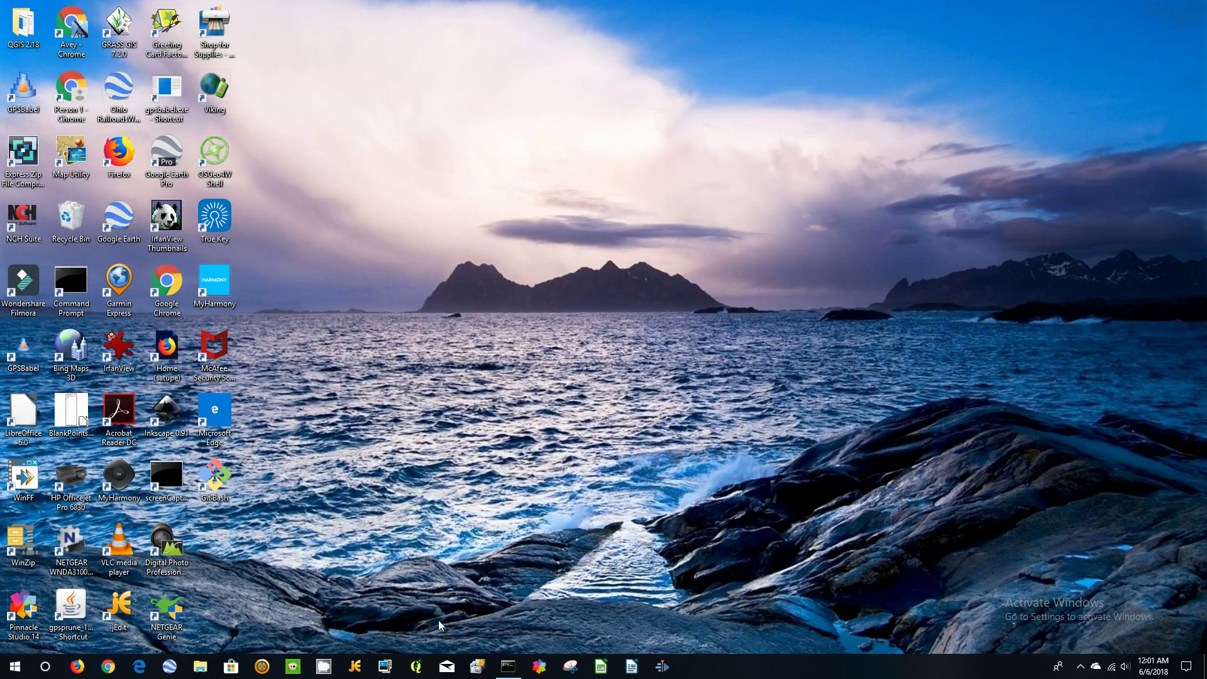
Relaunch LibreOffice Calc and discard the recovery of junk.ods to start with an empty spreadsheet.
{"action": "left_click", "coordinate": [600, 666]}
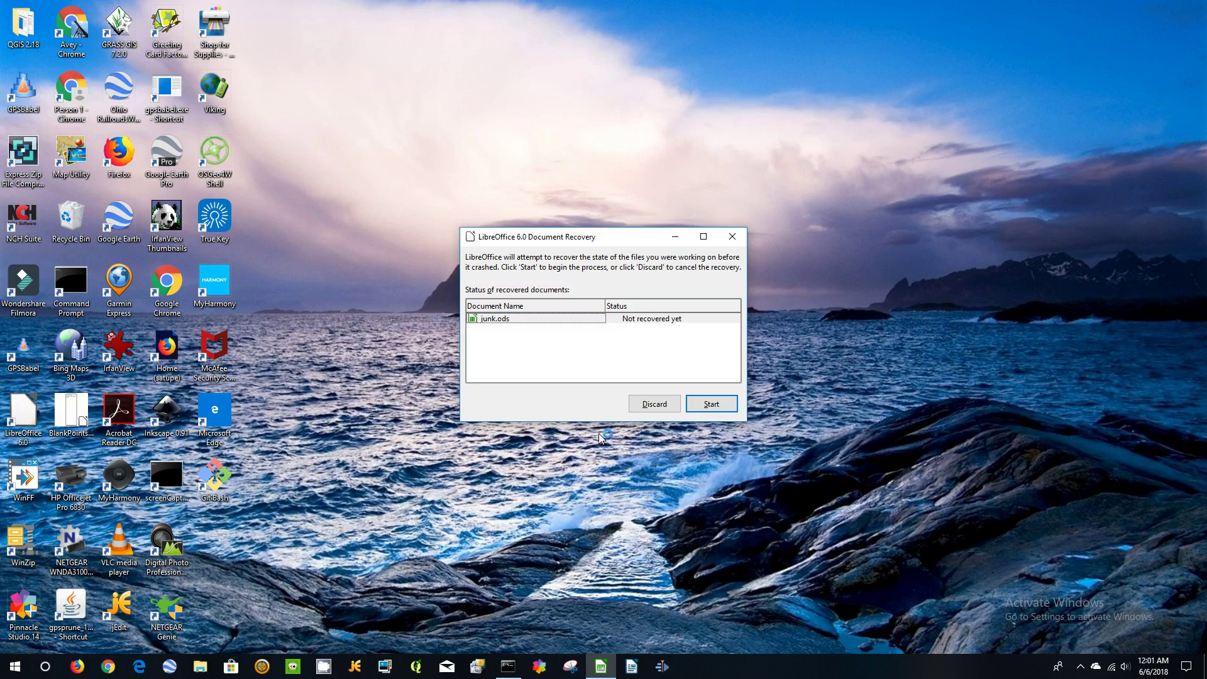
{"action": "left_click", "coordinate": [500, 322]}
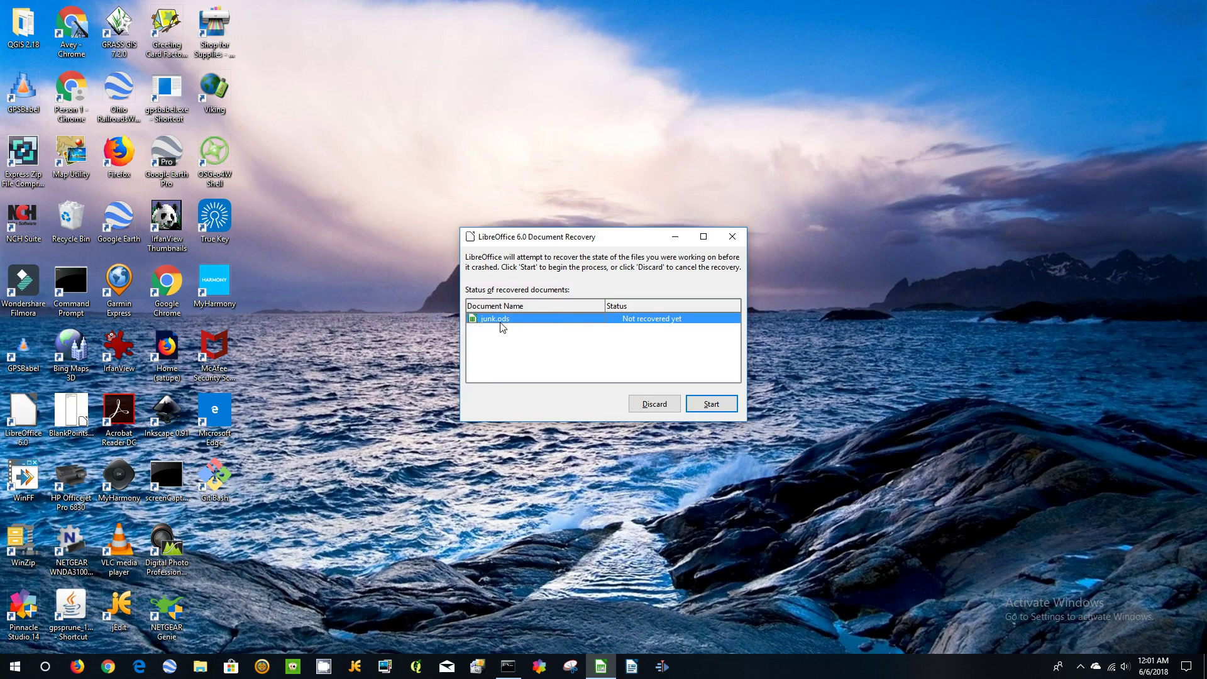
{"action": "left_click", "coordinate": [661, 409]}
{"action": "left_click", "coordinate": [657, 354]}
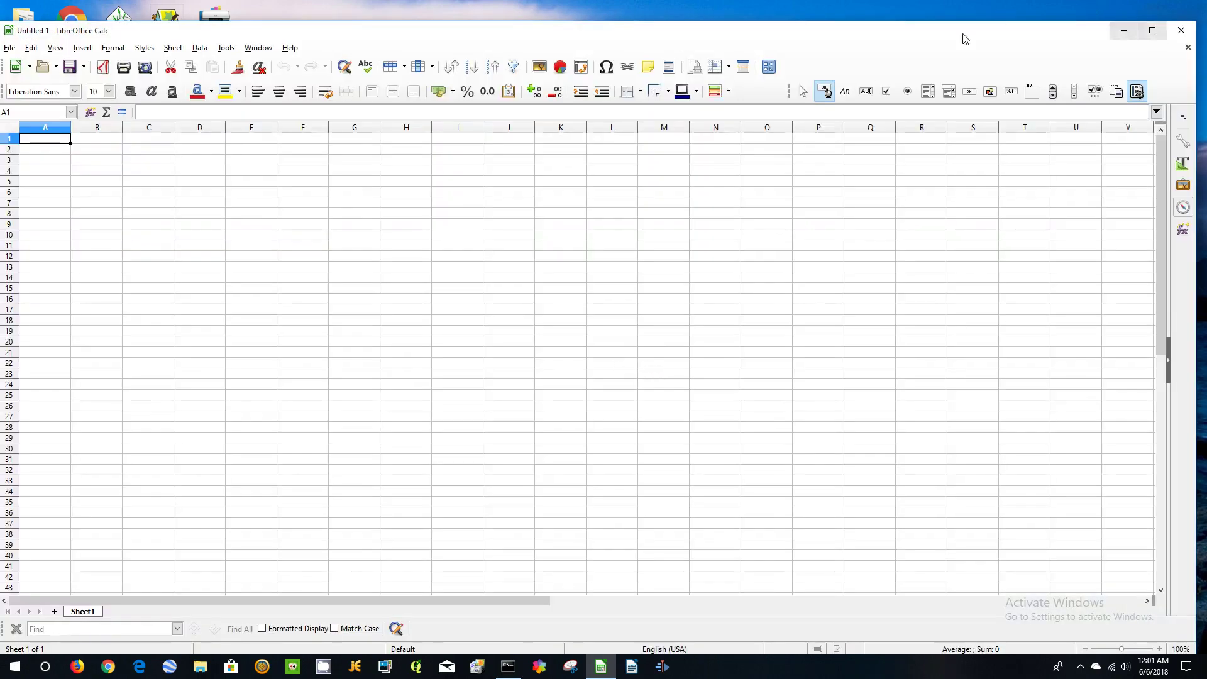
Reopen junk.ods from the recently used documents with its macros enabled.
{"action": "left_click", "coordinate": [9, 48]}
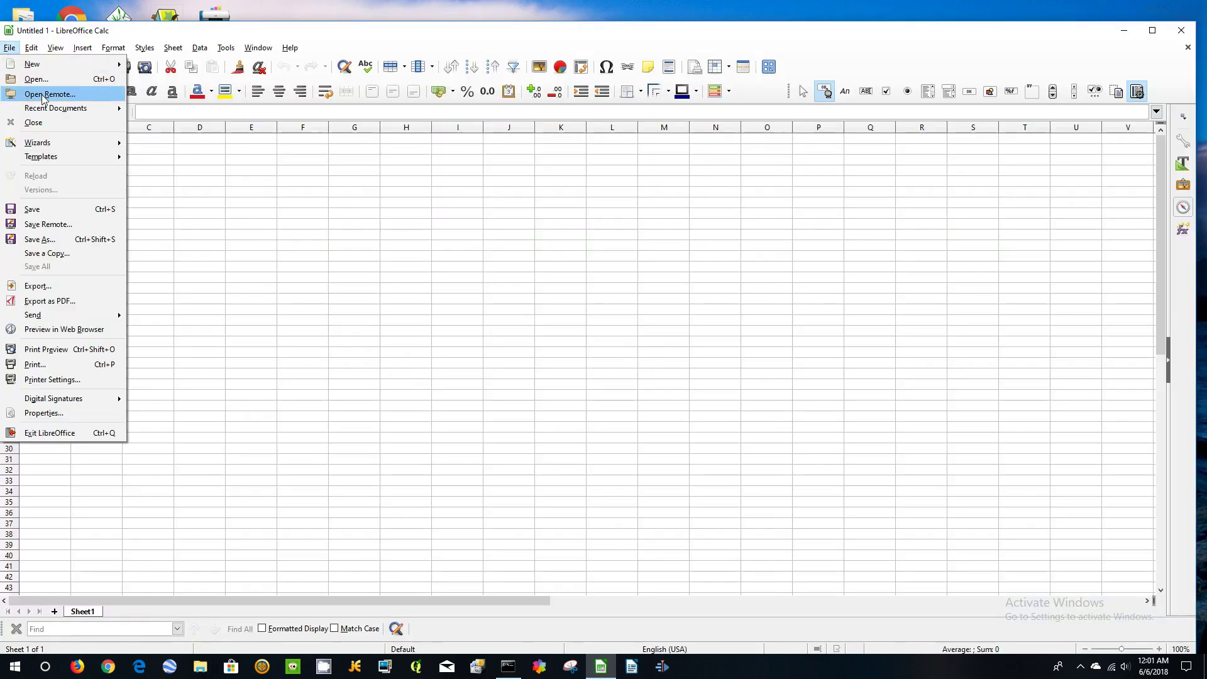
{"action": "mouse_move", "coordinate": [55, 113]}
{"action": "left_click", "coordinate": [182, 103]}
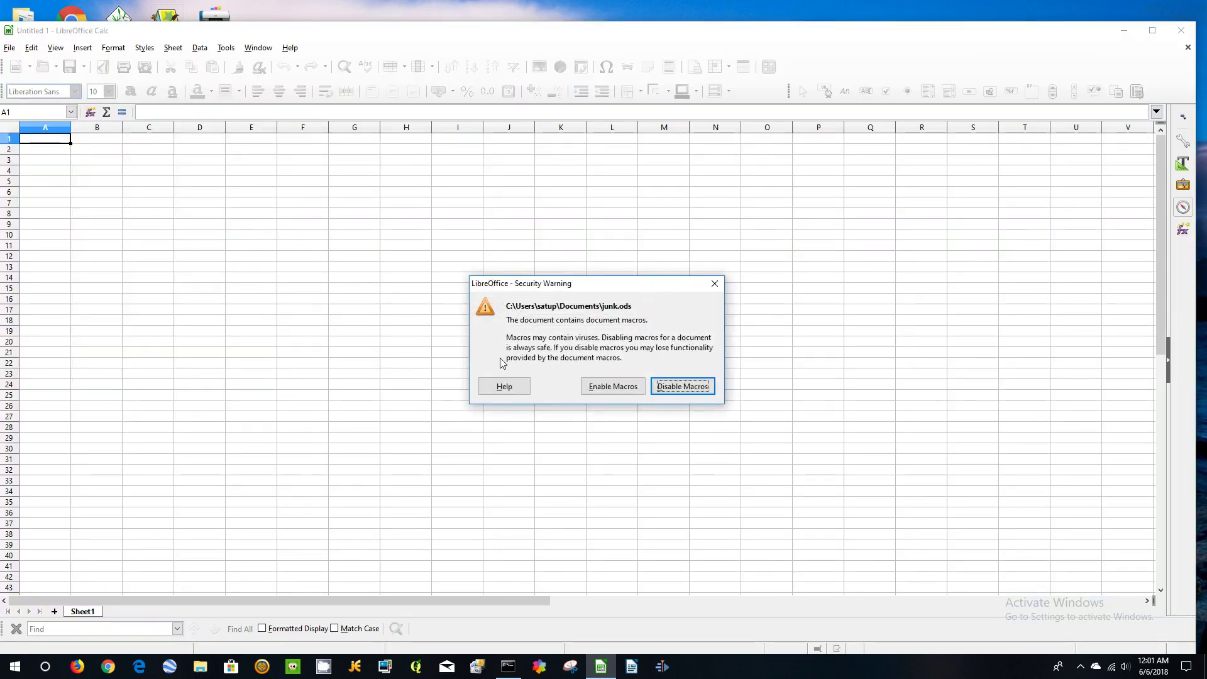
{"action": "left_click", "coordinate": [614, 386]}
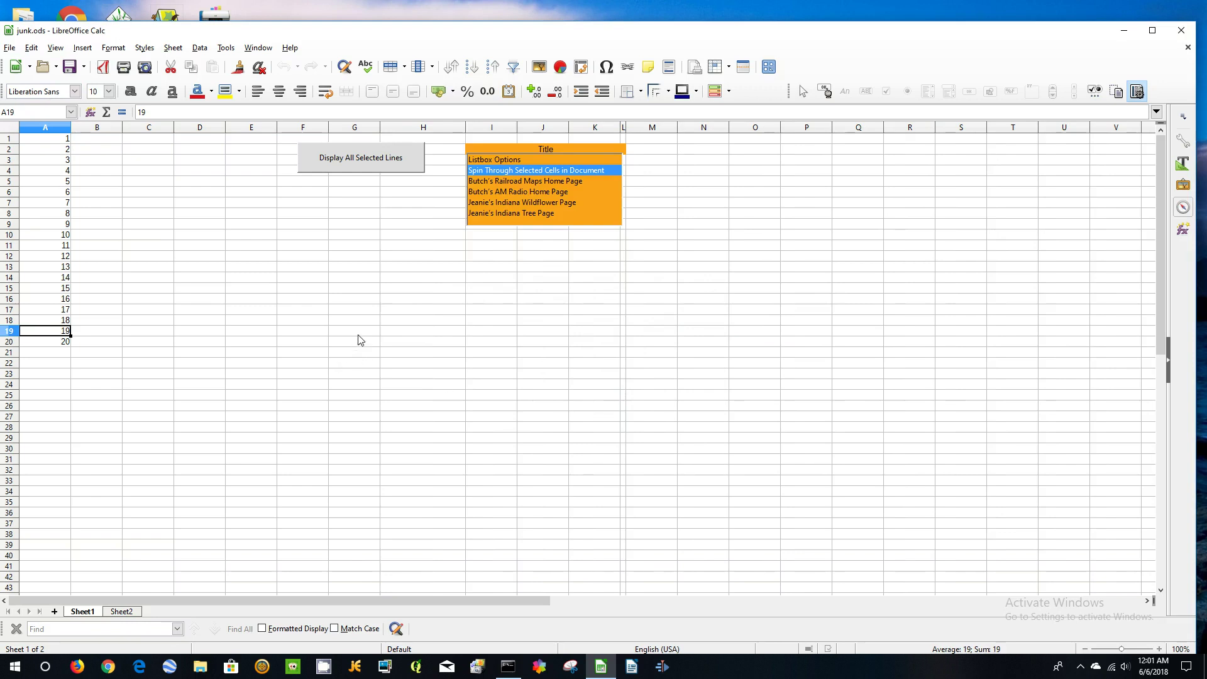
Test the list box's Indiana Tree Page option and look over the web page it opens.
{"action": "left_click", "coordinate": [517, 213]}
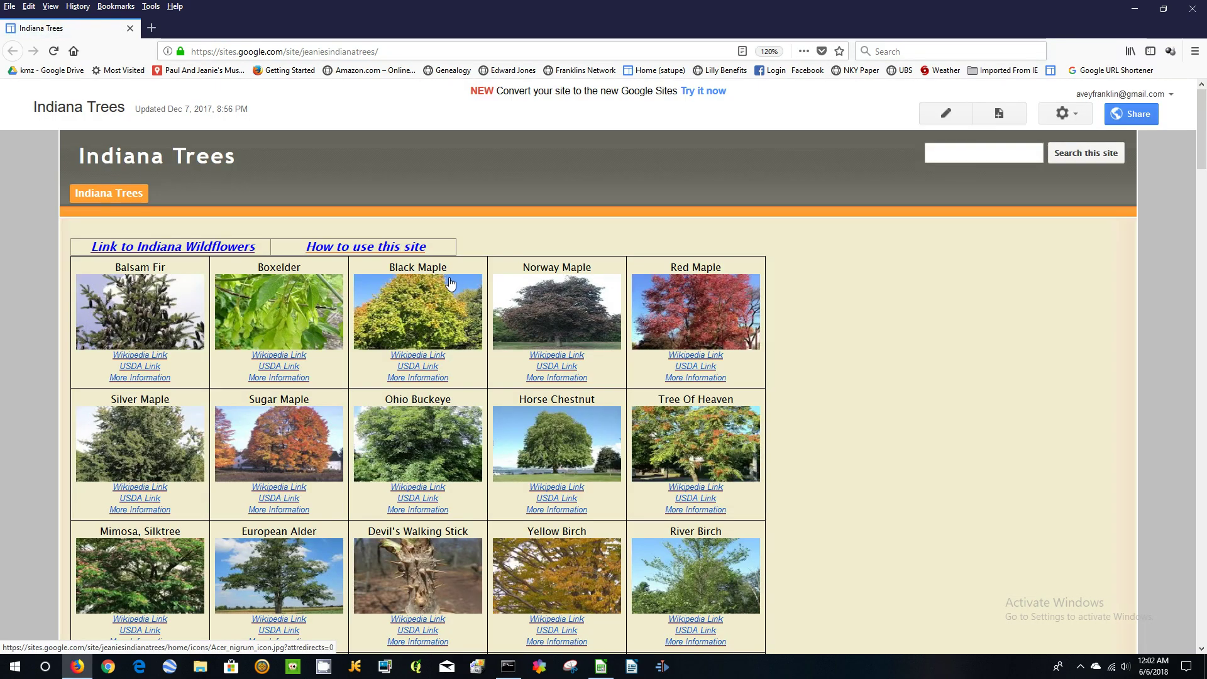
{"action": "scroll", "coordinate": [449, 284], "scroll_direction": "down", "scroll_amount": 6}
{"action": "scroll", "coordinate": [428, 231], "scroll_direction": "up", "scroll_amount": 6}
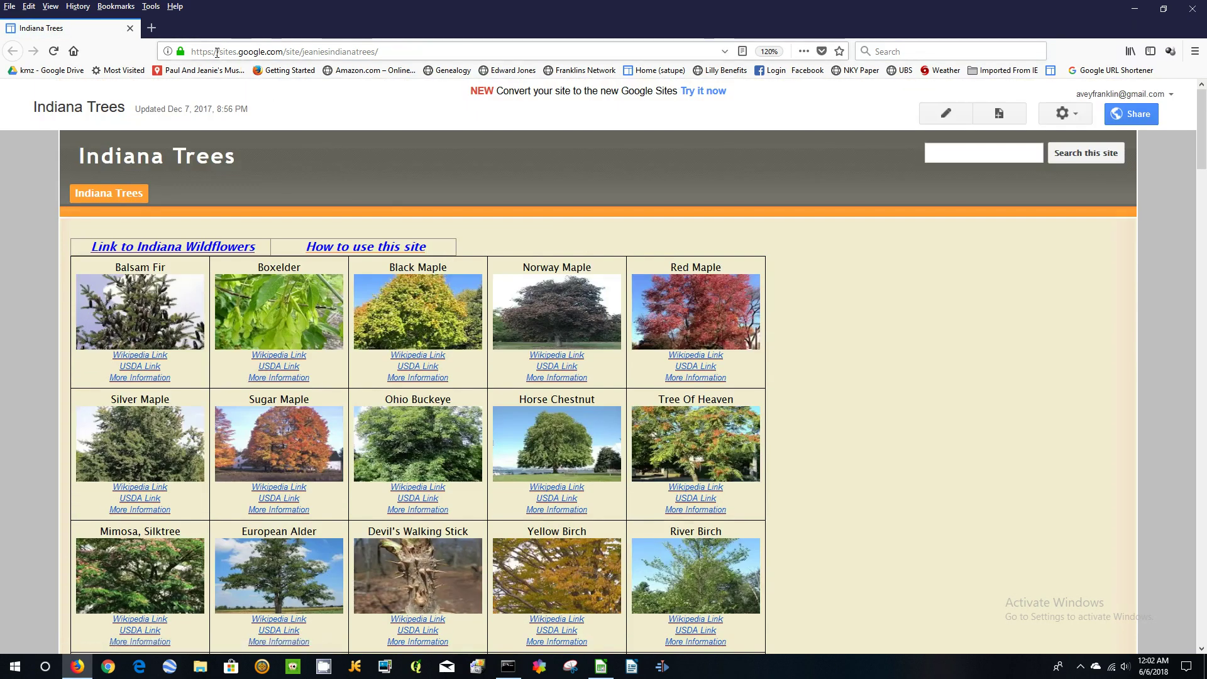